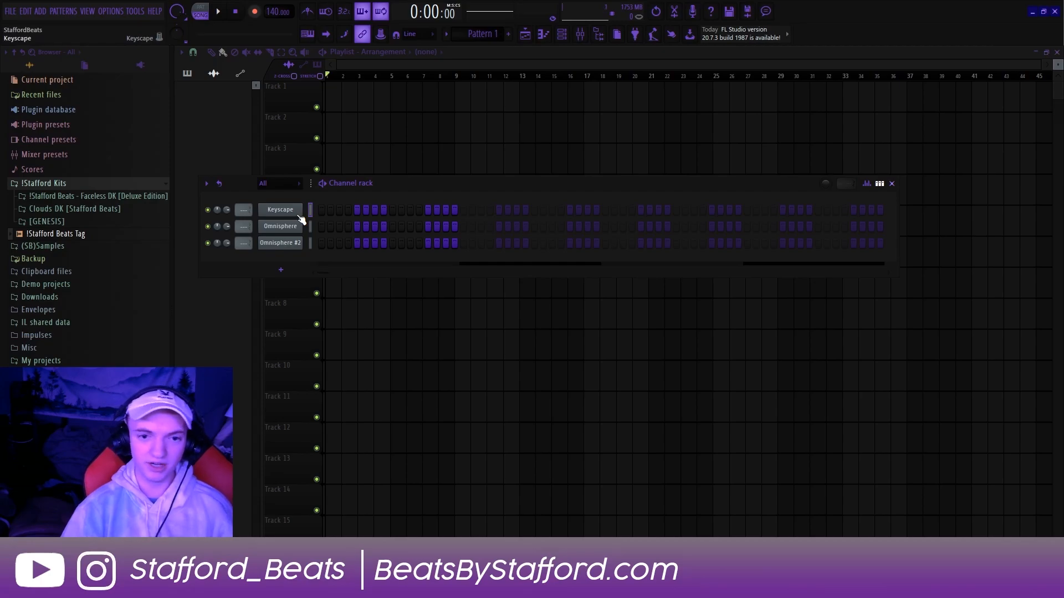
Step: Load the factory patch LA Custom C7 - Natural in the Keyscape channel and close its plugin window
{"action": "right_click", "coordinate": [294, 214]}
{"action": "left_click", "coordinate": [280, 210]}
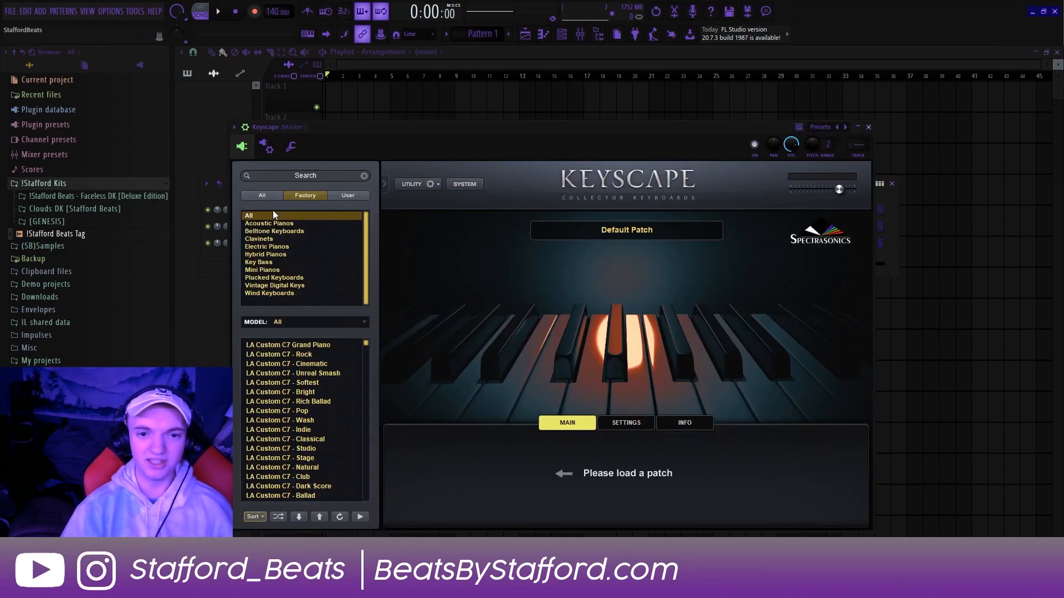
{"action": "scroll", "coordinate": [304, 387], "scroll_direction": "down", "scroll_amount": 2}
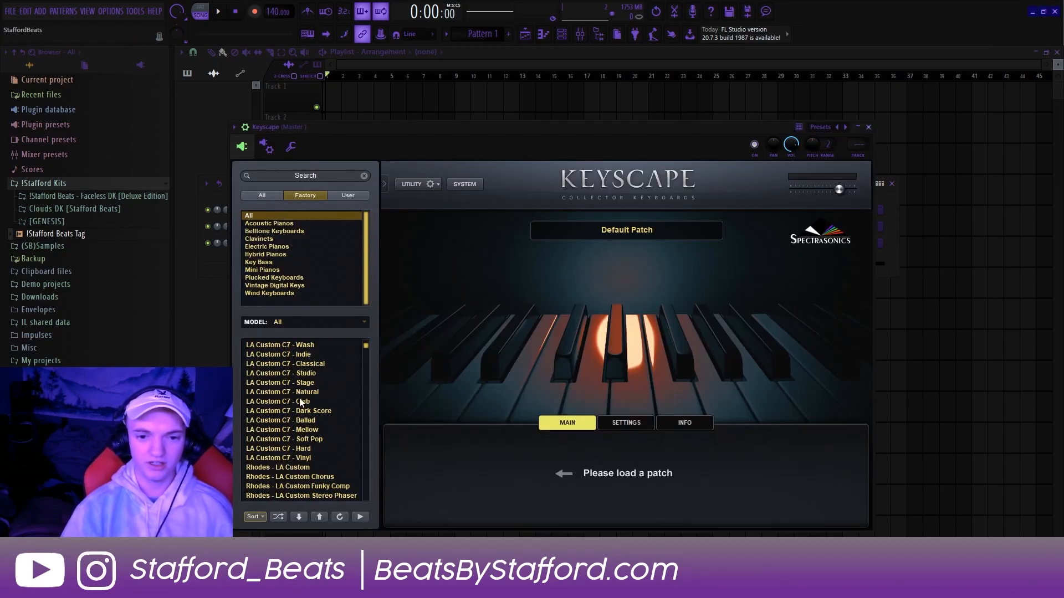
{"action": "left_click", "coordinate": [306, 412]}
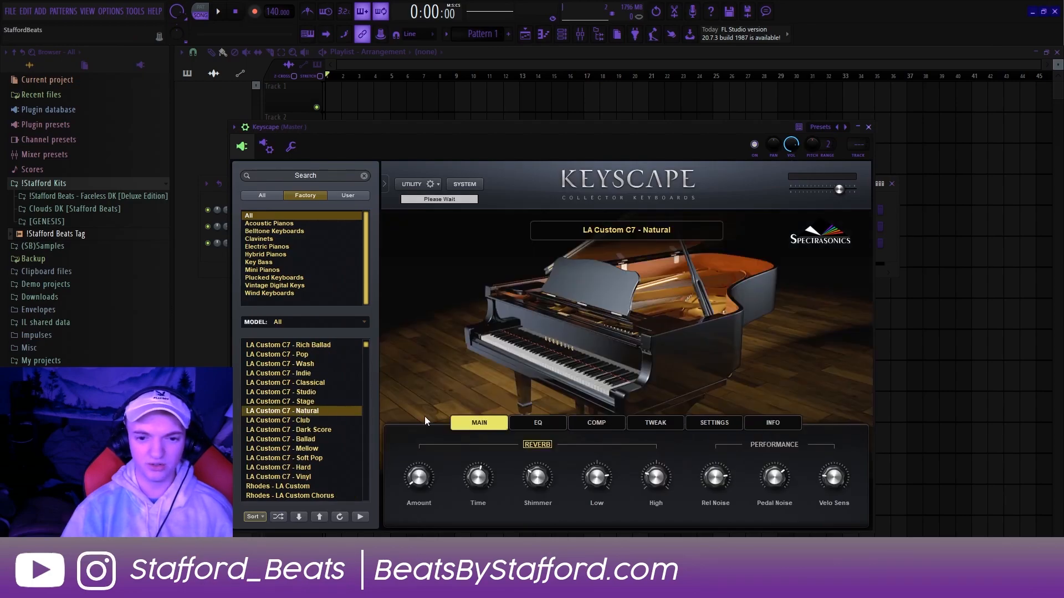
{"action": "left_click", "coordinate": [869, 127]}
Step: Open the Keyscape channel's piano roll and place a bar-long chord of F#4, A4 and C#5 in bar 1
{"action": "right_click", "coordinate": [300, 210]}
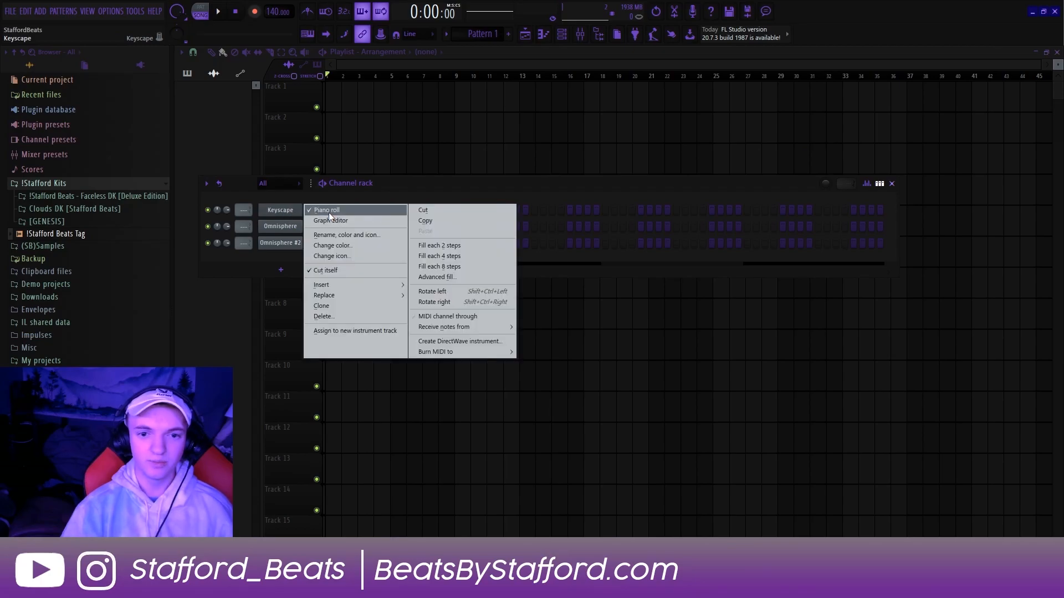
{"action": "left_click", "coordinate": [328, 211]}
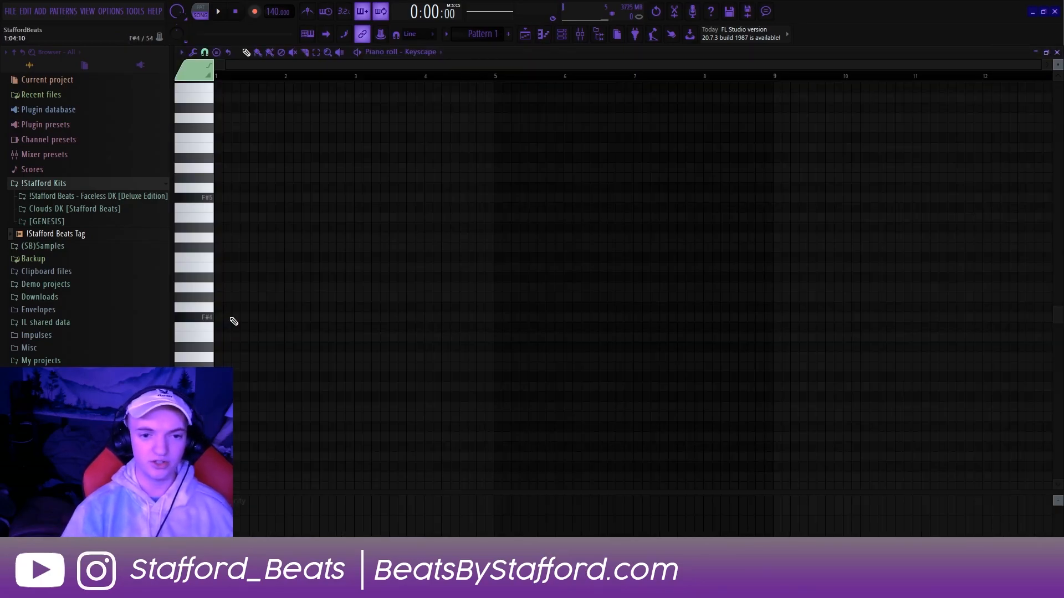
{"action": "left_click", "coordinate": [230, 317]}
{"action": "left_click", "coordinate": [222, 287]}
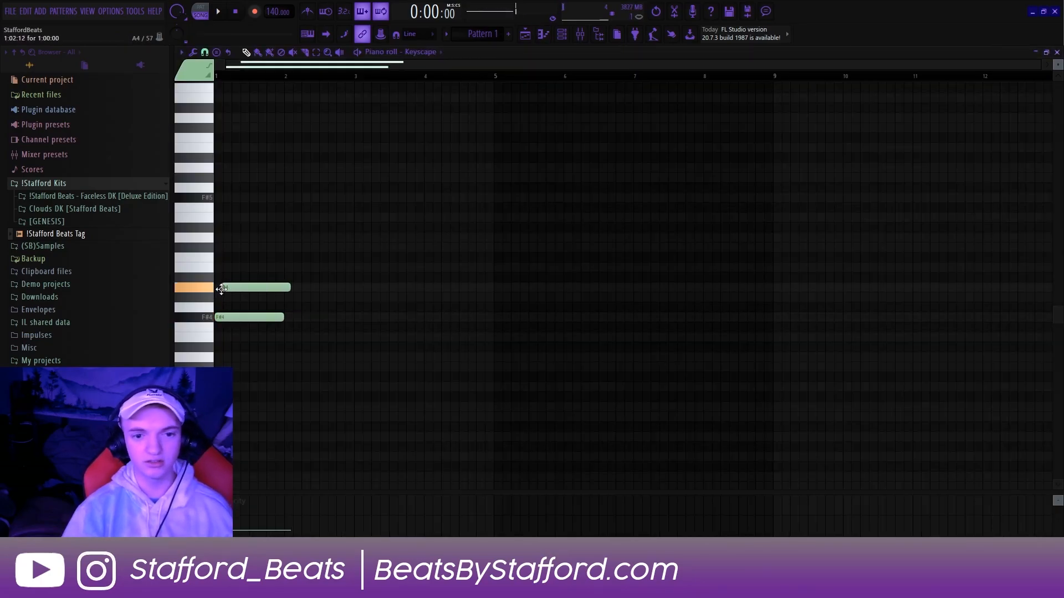
{"action": "left_click", "coordinate": [221, 248]}
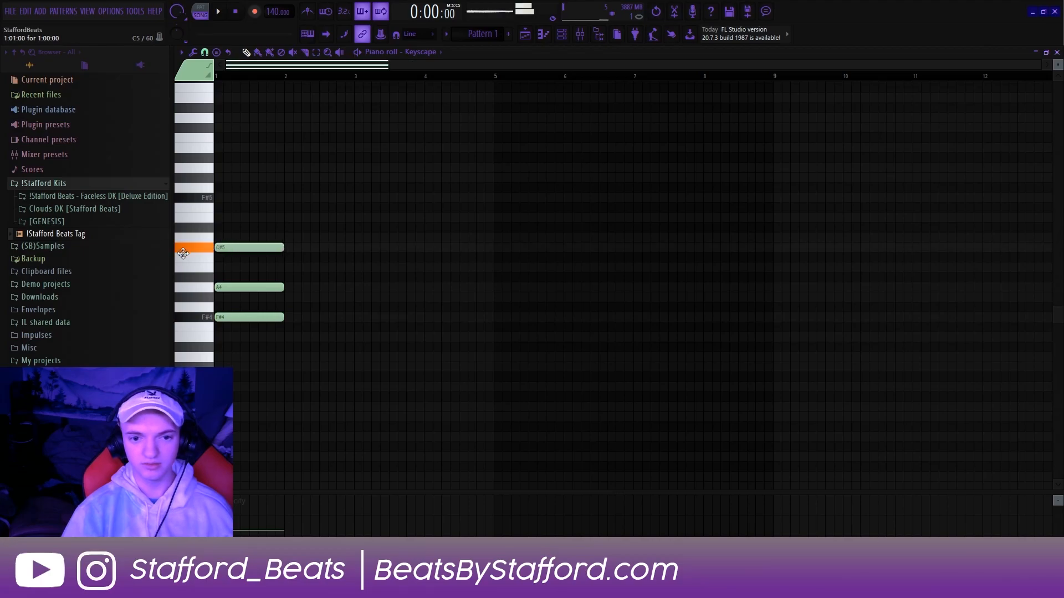
Step: Add bar-long chords of E4, G#4 and B4 in bar 2 and D4, F#4 and A4 in bar 3, and listen back
{"action": "left_click", "coordinate": [288, 337]}
{"action": "left_click", "coordinate": [285, 297]}
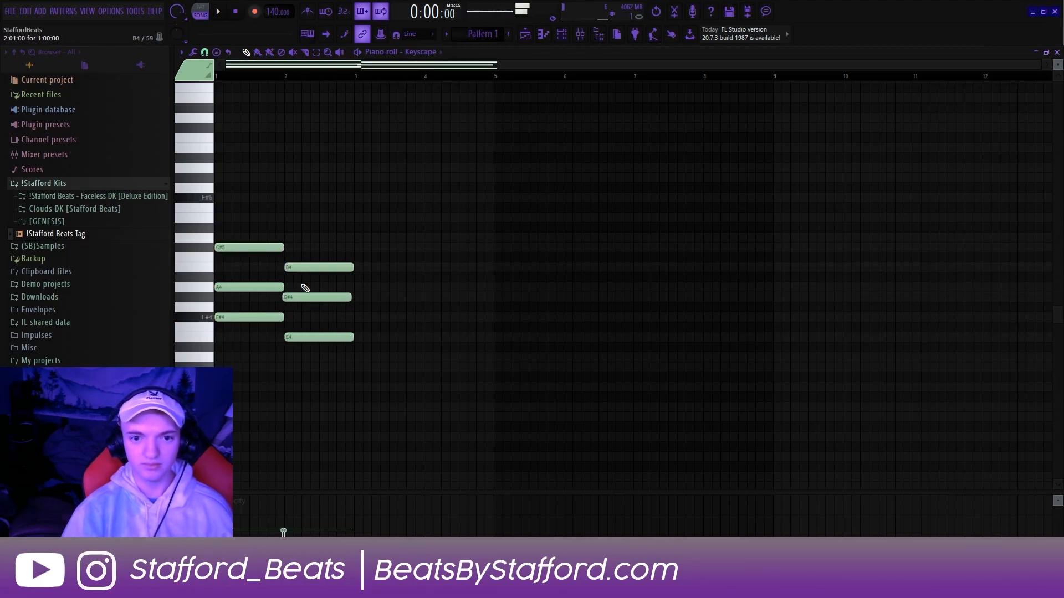
{"action": "left_click", "coordinate": [358, 356]}
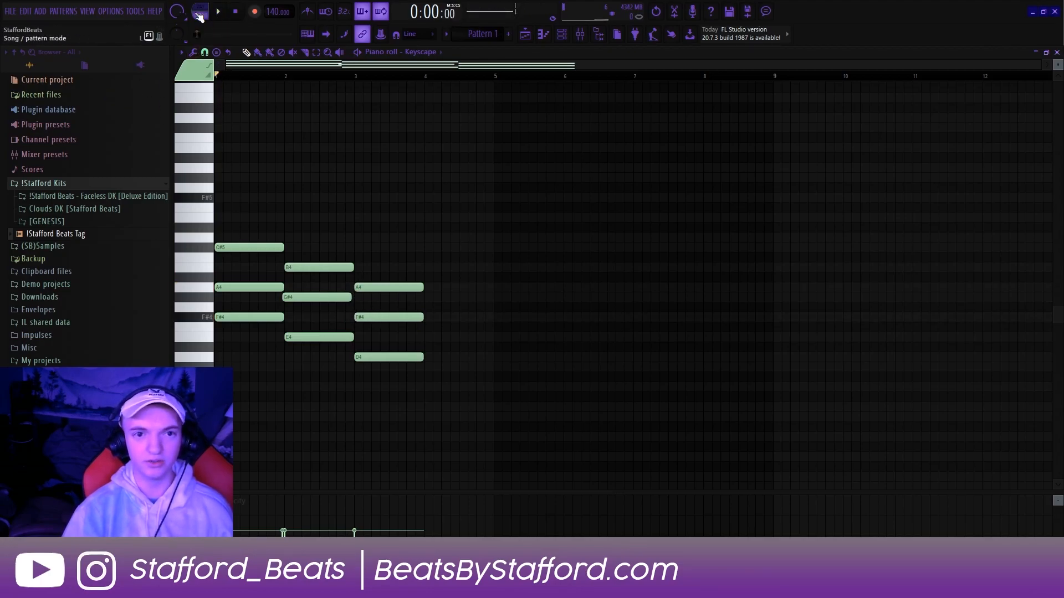
{"action": "key", "text": "space"}
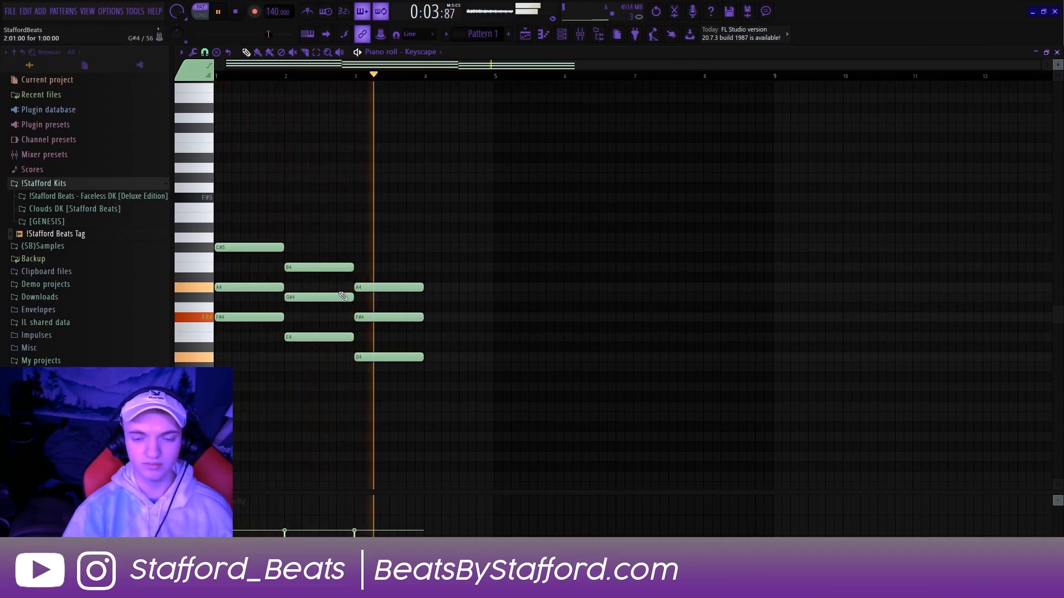
{"action": "key", "text": "space"}
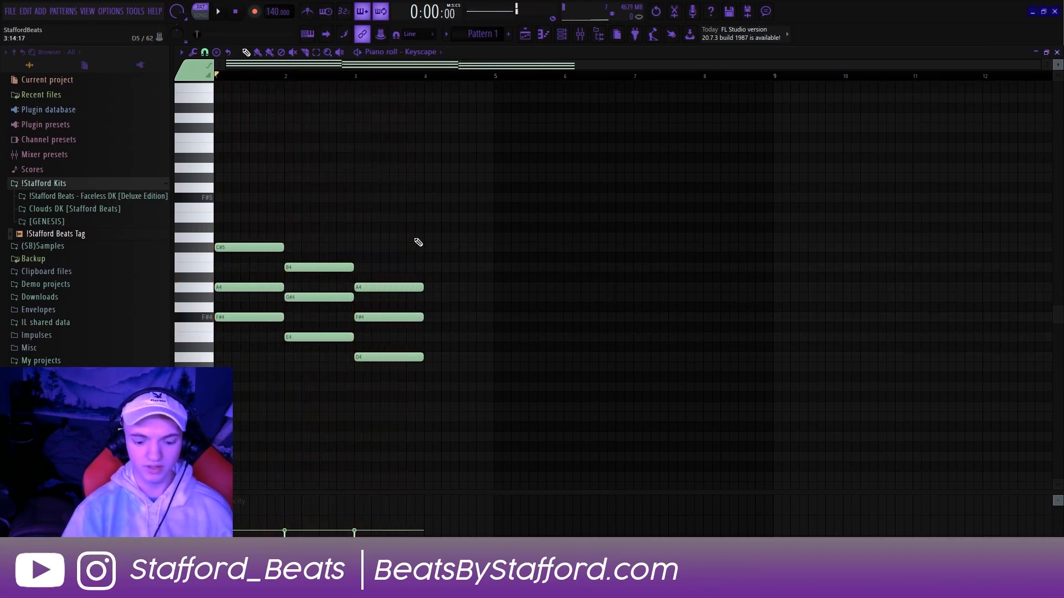
Step: Add a bar-long chord of F4, G#4 and B4 in bar 4 and play the progression
{"action": "left_click", "coordinate": [428, 327]}
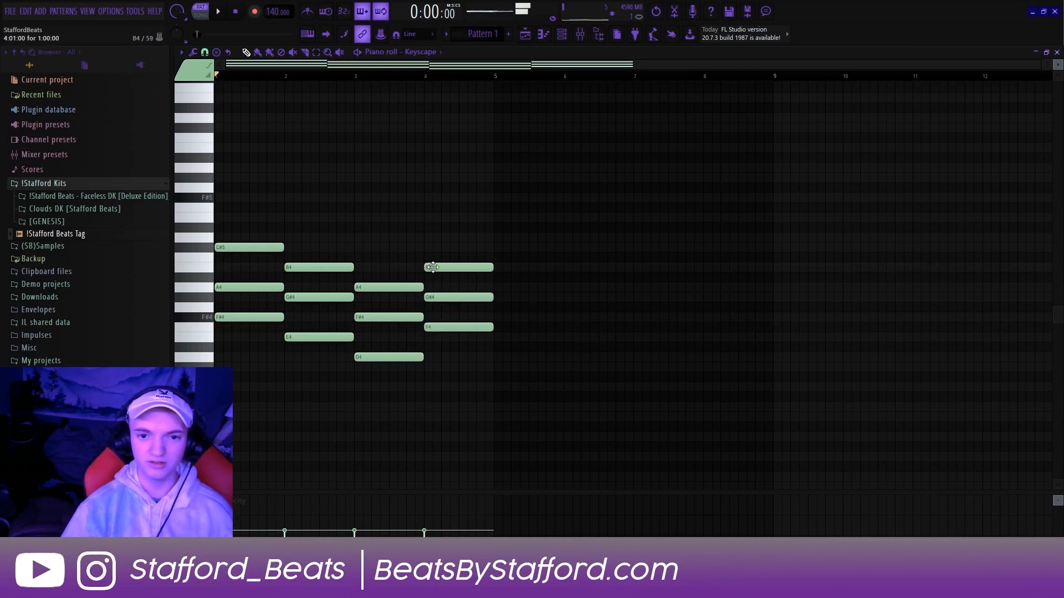
{"action": "key", "text": "space"}
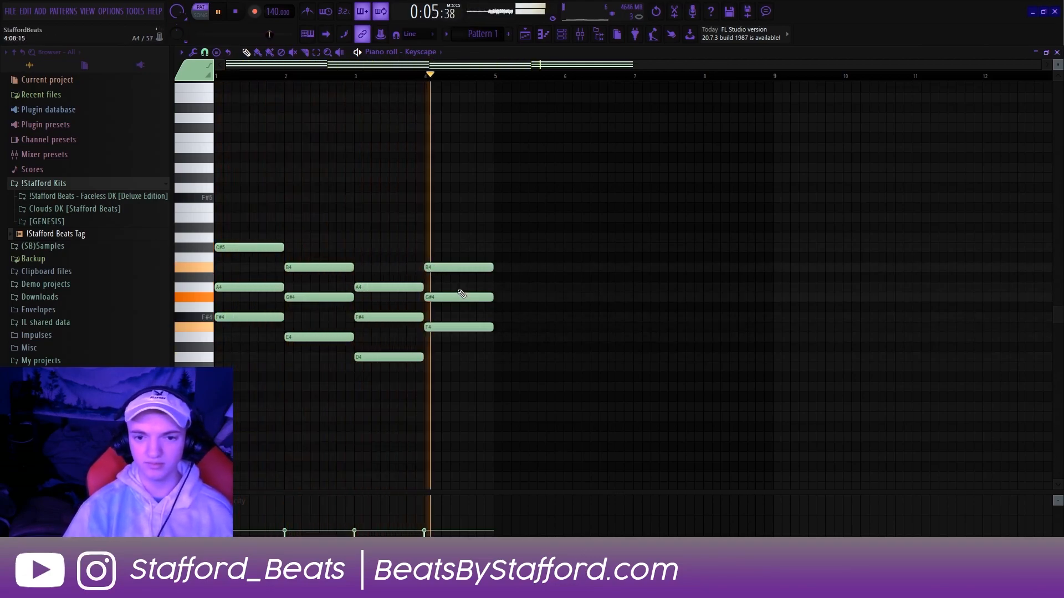
{"action": "key", "text": "space"}
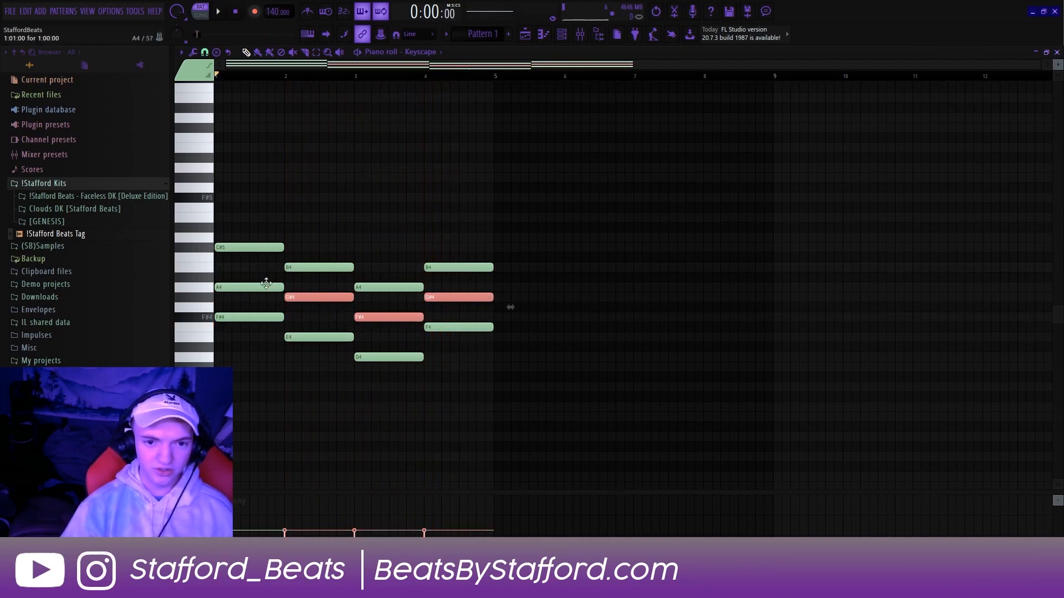
Step: Raise the middle note of all four chords by one octave and play the progression
{"action": "key", "text": "ctrl+Up"}
{"action": "key", "text": "space"}
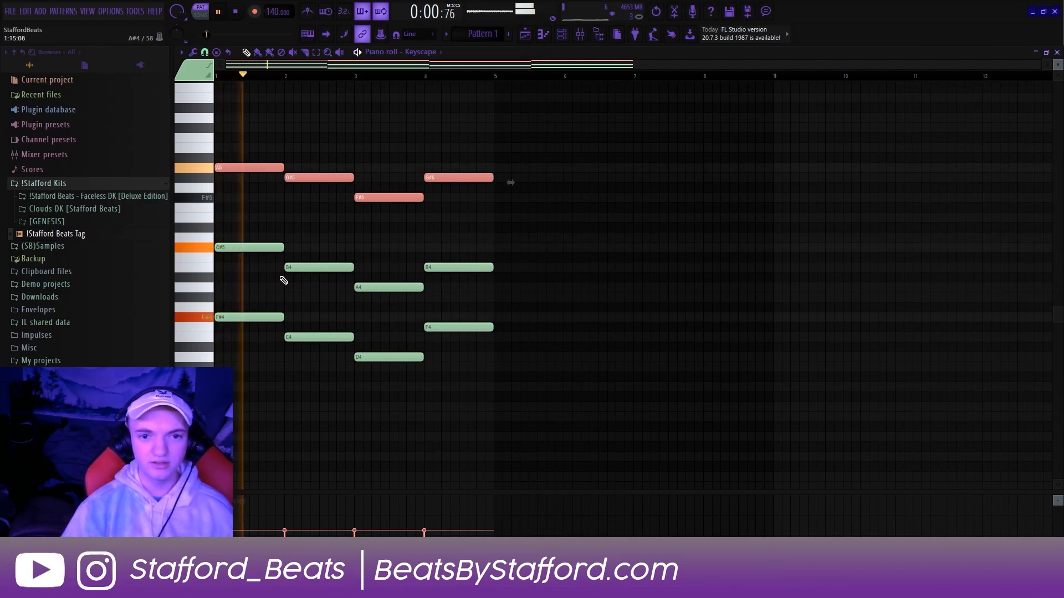
{"action": "scroll", "coordinate": [327, 223], "scroll_direction": "down", "scroll_amount": 3}
{"action": "key", "text": "ctrl+d"}
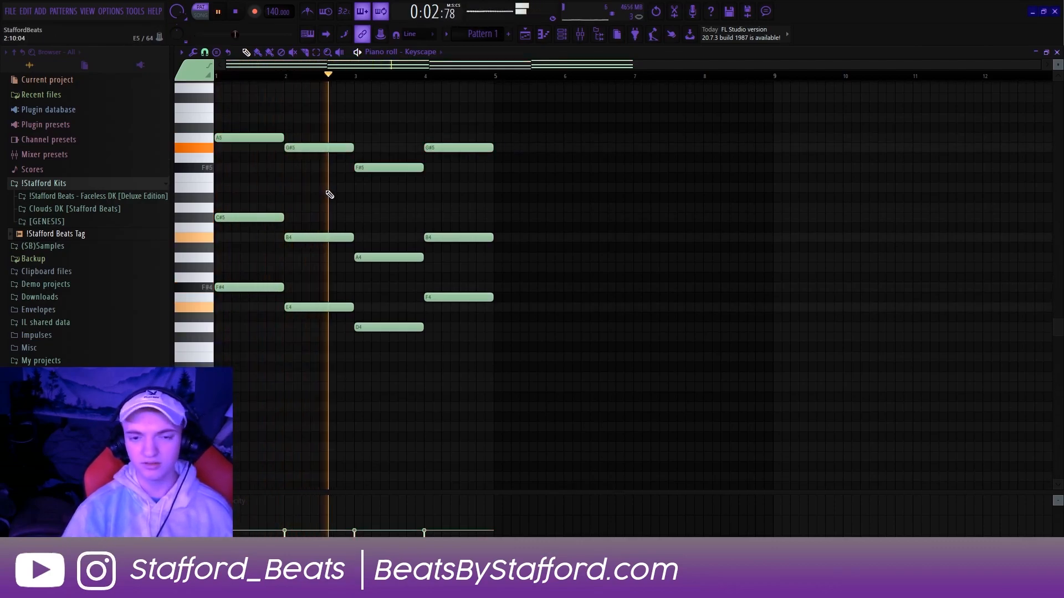
{"action": "scroll", "coordinate": [397, 211], "scroll_direction": "up", "scroll_amount": 4}
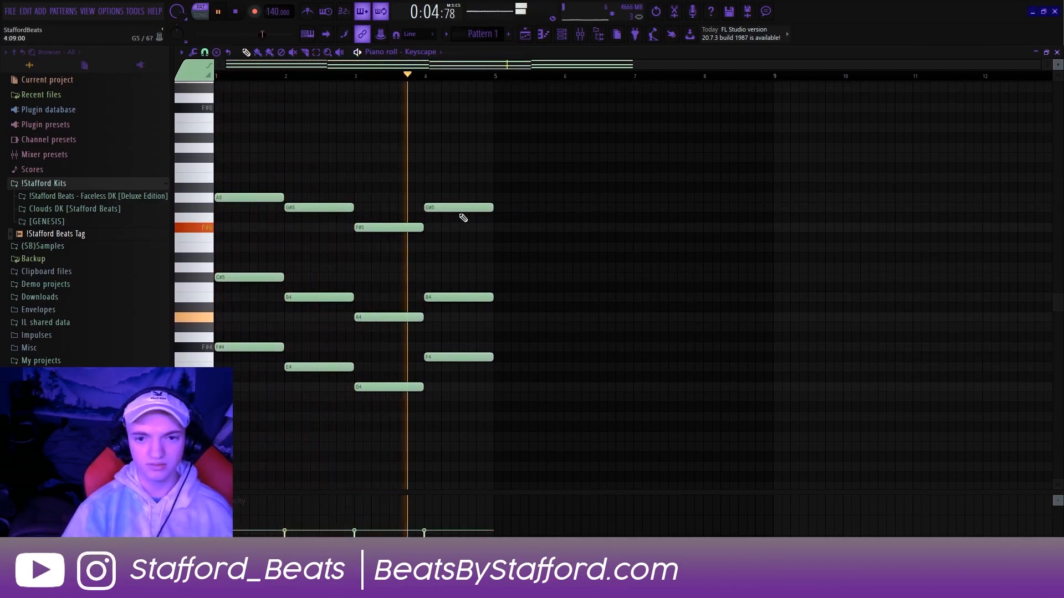
{"action": "scroll", "coordinate": [423, 256], "scroll_direction": "down", "scroll_amount": 6}
{"action": "key", "text": "space"}
Step: Copy the lowest note of each chord one octave down as a bass line and listen back
{"action": "left_click_drag", "start_coordinate": [232, 245], "coordinate": [522, 342]}
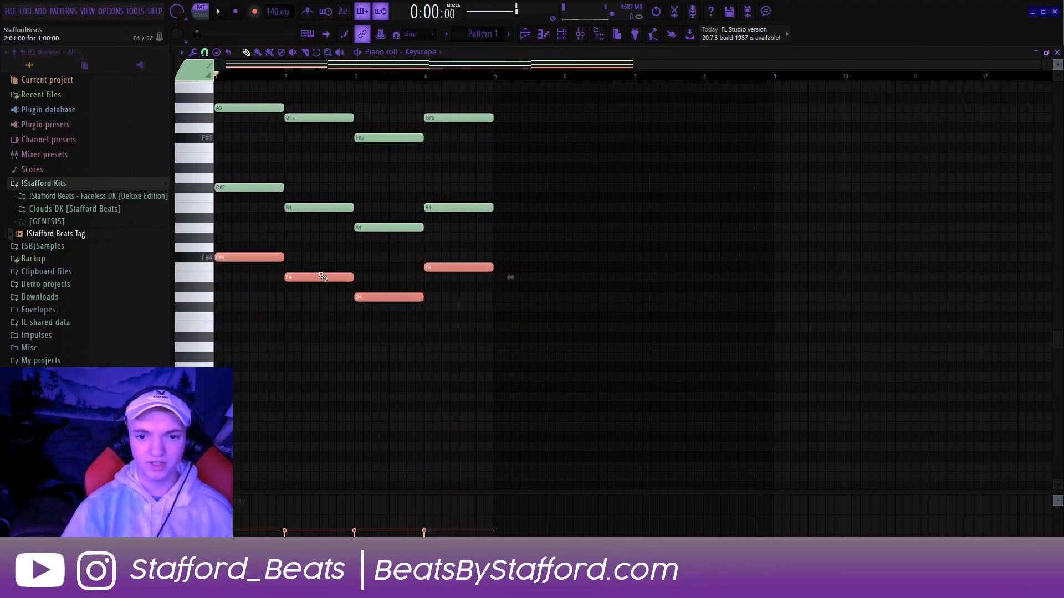
{"action": "key", "text": "ctrl+c"}
{"action": "key", "text": "ctrl+v"}
{"action": "key", "text": "ctrl+Down"}
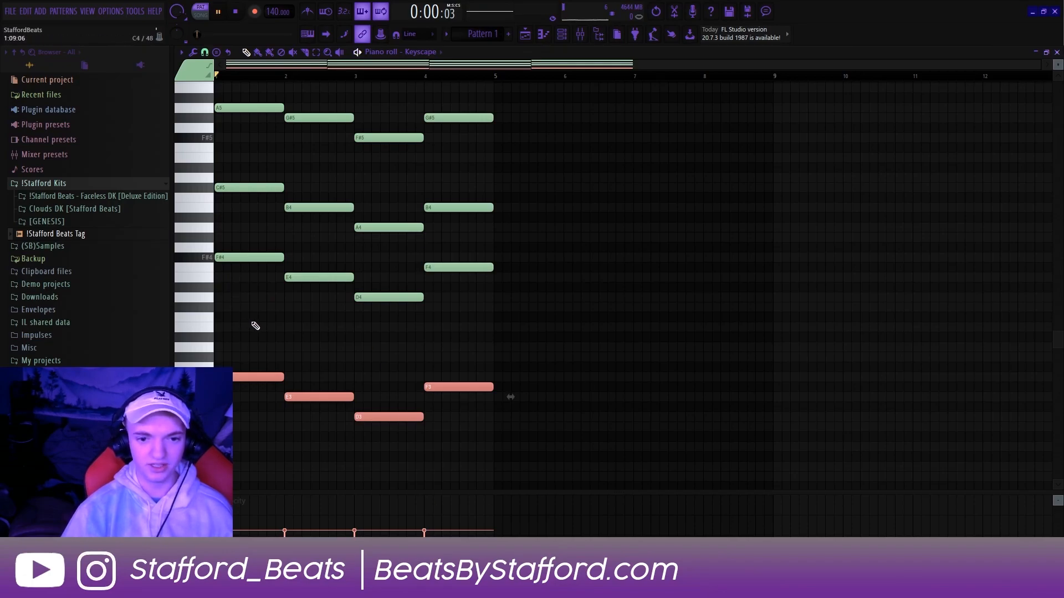
{"action": "scroll", "coordinate": [278, 304], "scroll_direction": "up", "scroll_amount": 5}
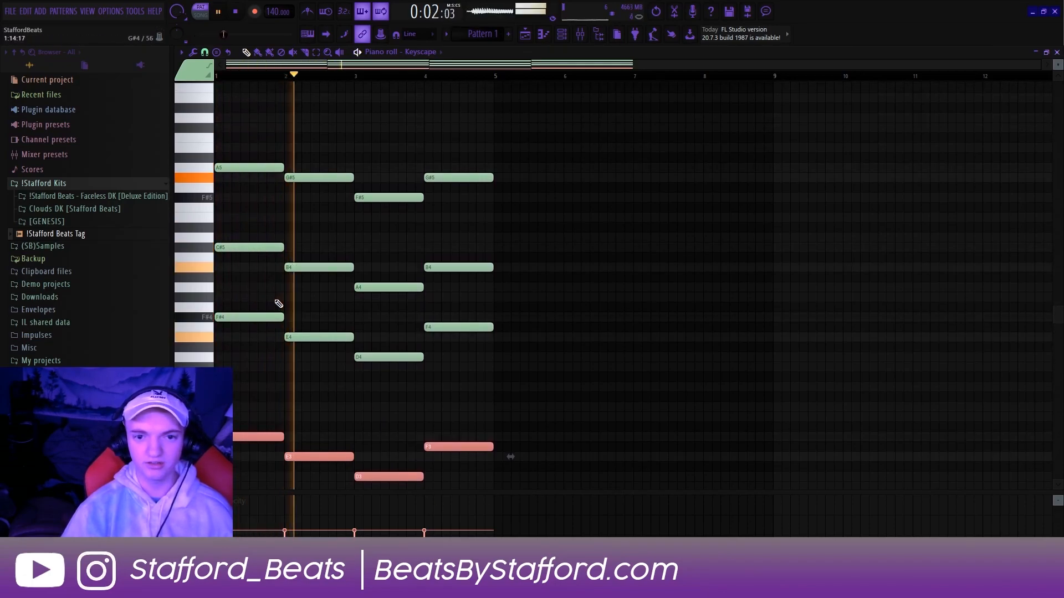
{"action": "scroll", "coordinate": [279, 302], "scroll_direction": "up", "scroll_amount": 2}
{"action": "scroll", "coordinate": [282, 292], "scroll_direction": "up", "scroll_amount": 2}
{"action": "scroll", "coordinate": [282, 289], "scroll_direction": "down", "scroll_amount": 2}
{"action": "scroll", "coordinate": [280, 280], "scroll_direction": "up", "scroll_amount": 2}
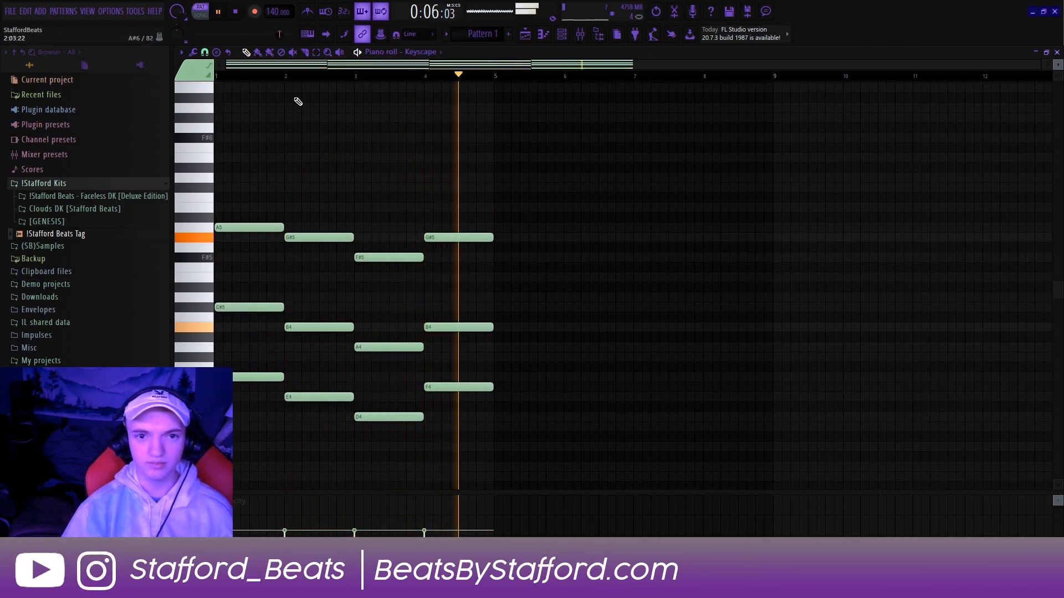
Step: Set the project tempo to 164 BPM and play the progression at the new speed
{"action": "key", "text": "space"}
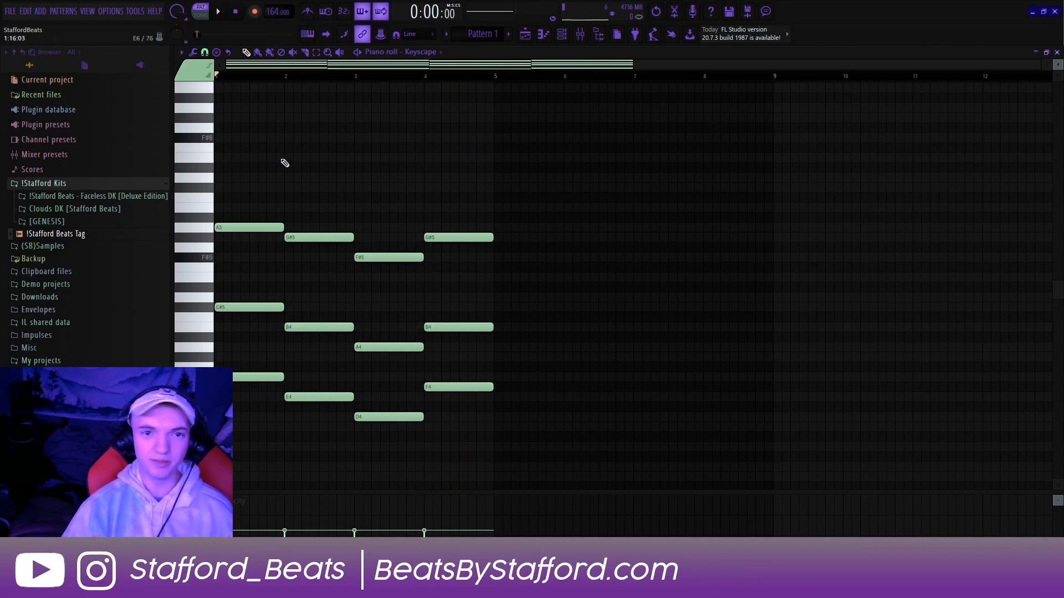
{"action": "scroll", "coordinate": [266, 183], "scroll_direction": "down", "scroll_amount": 3}
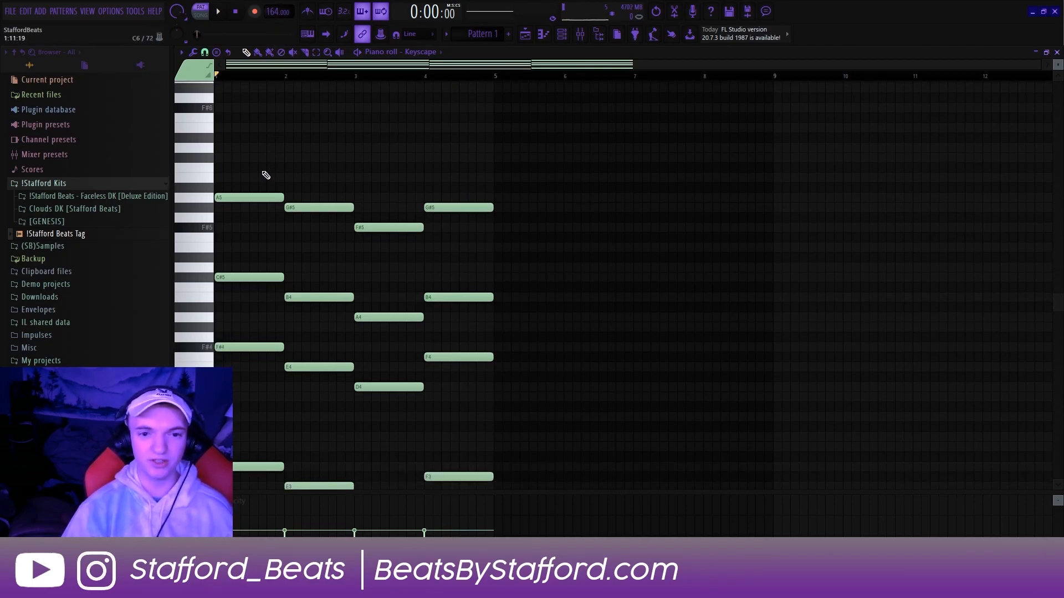
{"action": "key", "text": "space"}
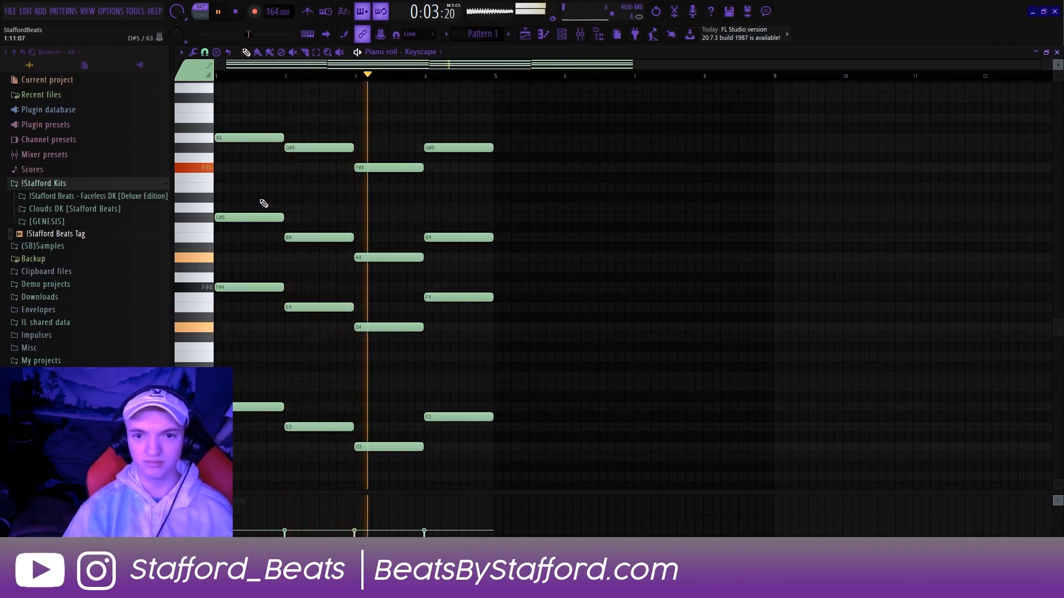
{"action": "scroll", "coordinate": [272, 194], "scroll_direction": "up", "scroll_amount": 3}
{"action": "scroll", "coordinate": [270, 192], "scroll_direction": "down", "scroll_amount": 2}
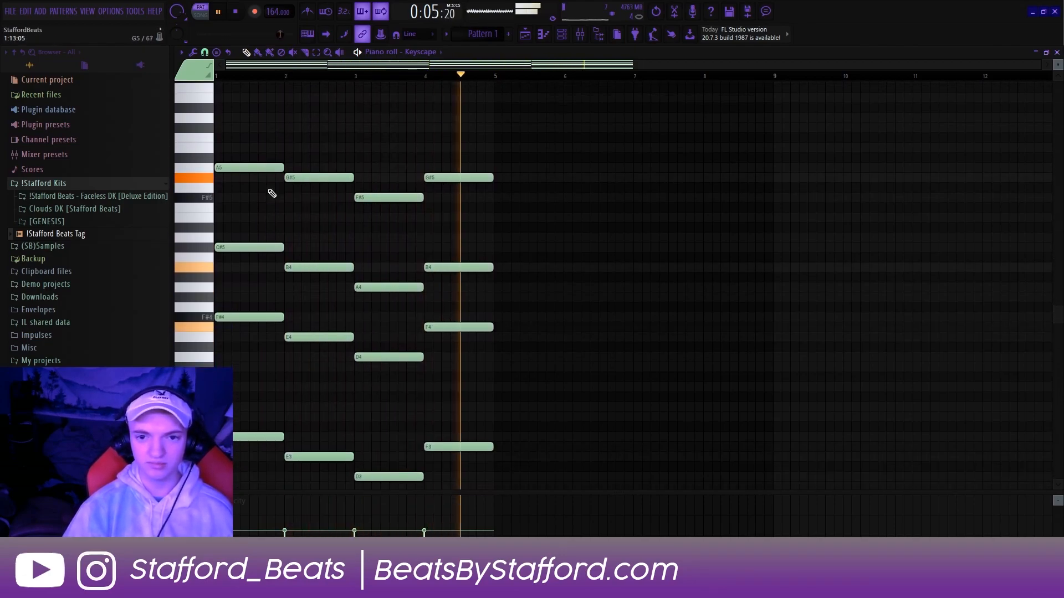
{"action": "scroll", "coordinate": [257, 230], "scroll_direction": "up", "scroll_amount": 3}
{"action": "key", "text": "space"}
Step: Start a melody above the chords with short E6 and C#6 notes in late bar 1 and a C#6 ending bar 2
{"action": "key", "text": "F6"}
{"action": "key", "text": "F6"}
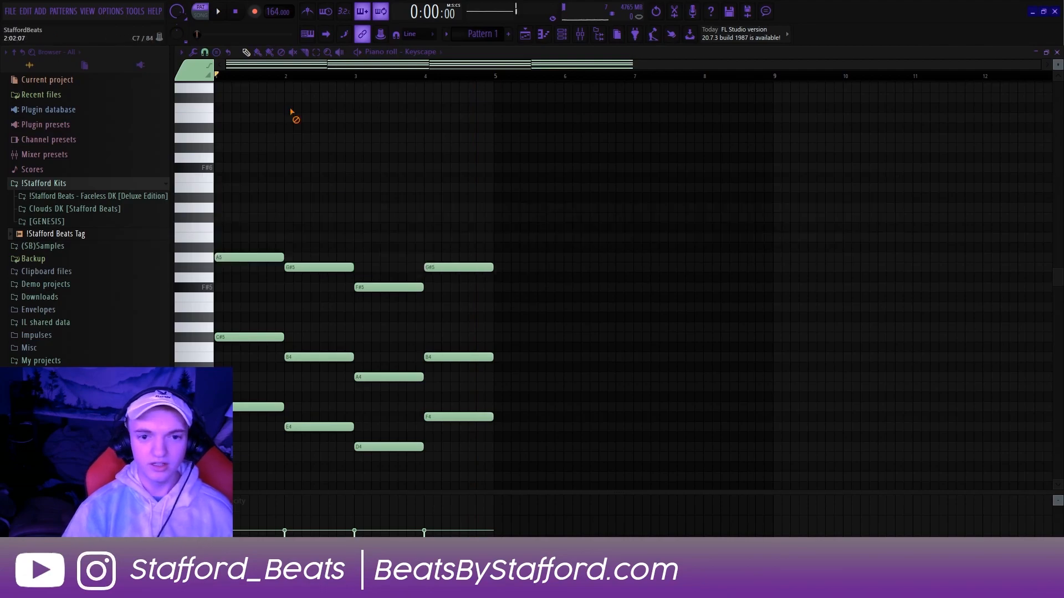
{"action": "left_click", "coordinate": [256, 191]}
{"action": "left_click", "coordinate": [274, 217]}
{"action": "key", "text": "space"}
{"action": "left_click", "coordinate": [341, 217]}
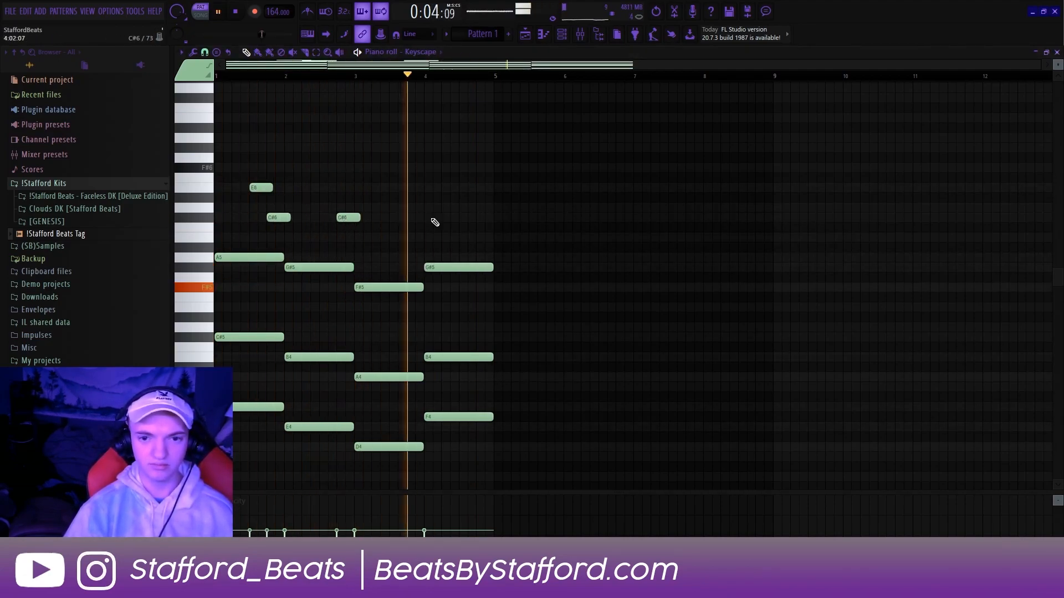
Step: Extend the melody with B5 and C#6 ending bar 4, F#6 opening bar 1, D6 late in bar 2 and a bar-long B5 in bar 3
{"action": "left_click", "coordinate": [464, 237]}
{"action": "left_click", "coordinate": [480, 217]}
{"action": "left_click", "coordinate": [228, 168]}
{"action": "left_click_drag", "start_coordinate": [258, 187], "coordinate": [249, 187]}
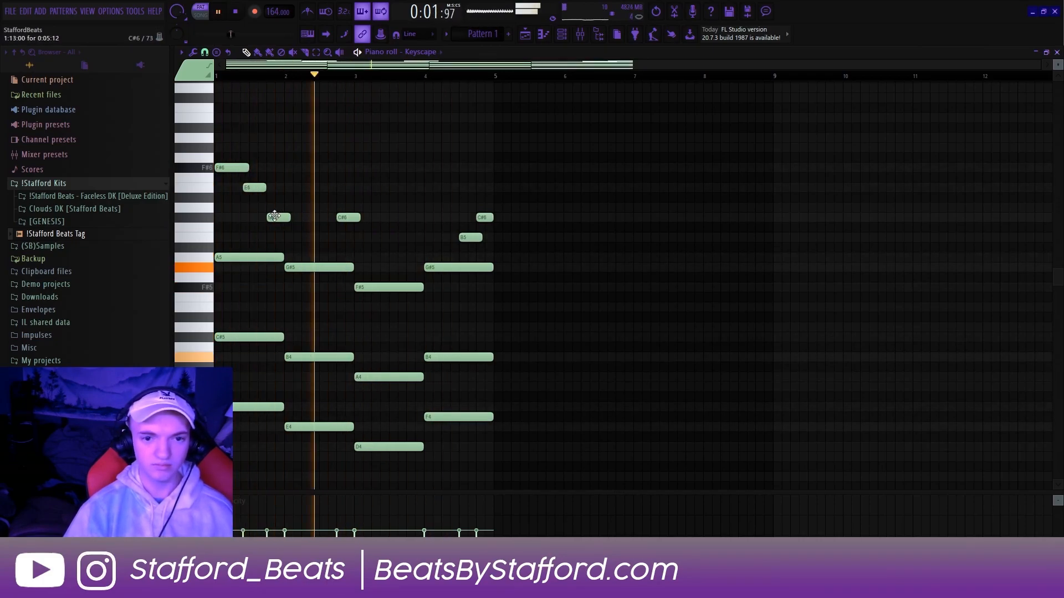
{"action": "left_click", "coordinate": [324, 208]}
{"action": "left_click", "coordinate": [358, 238]}
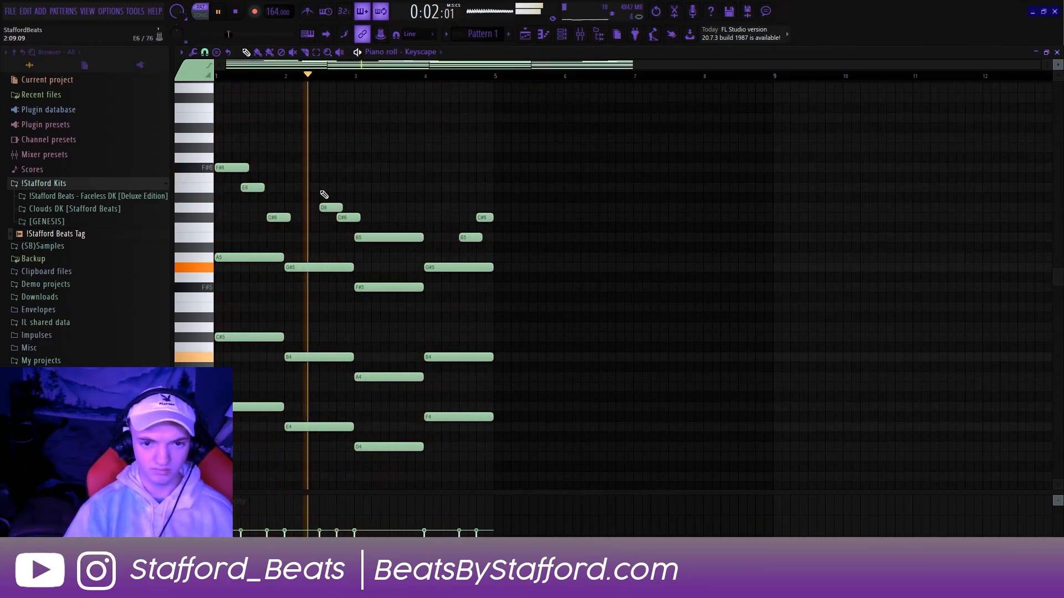
Step: Add a descending E6, D6, C#6 run leading from bar 3 into bar 4 and lengthen the E6 in bar 1
{"action": "left_click", "coordinate": [392, 187]}
{"action": "left_click", "coordinate": [401, 208]}
{"action": "left_click", "coordinate": [409, 217]}
{"action": "left_click_drag", "start_coordinate": [472, 217], "coordinate": [426, 217]}
{"action": "left_click_drag", "start_coordinate": [382, 181], "coordinate": [477, 225], "text": "ctrl"}
{"action": "left_click_drag", "start_coordinate": [410, 217], "coordinate": [427, 217]}
{"action": "left_click", "coordinate": [461, 205], "text": "ctrl"}
{"action": "left_click_drag", "start_coordinate": [264, 187], "coordinate": [274, 187]}
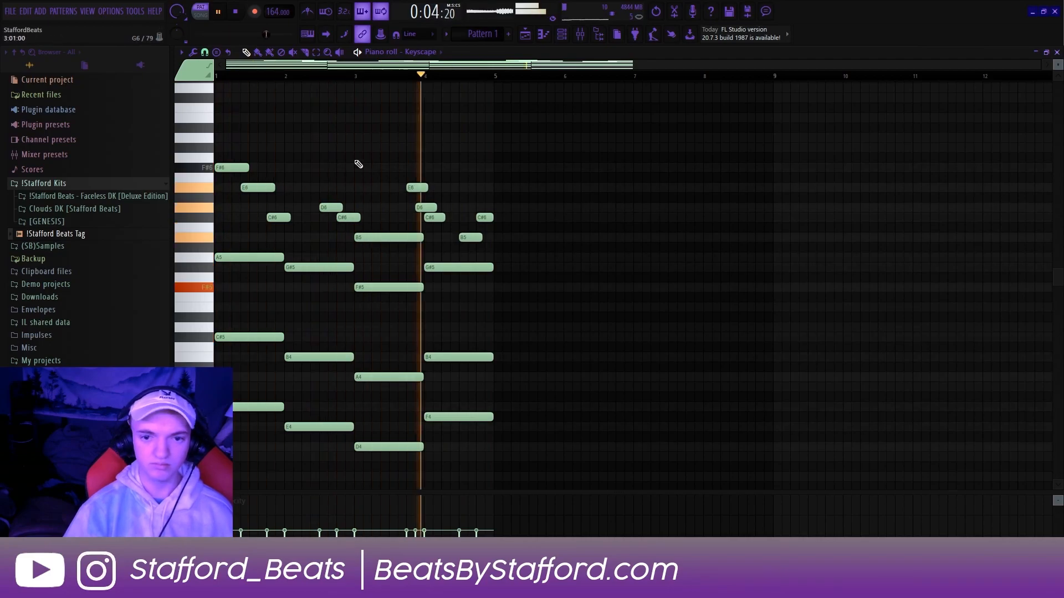
Step: Duplicate the four bars into bars 5 to 8 and layer a copy of the second half's melody one octave higher
{"action": "key", "text": "ctrl+b"}
{"action": "left_click_drag", "start_coordinate": [503, 155], "coordinate": [789, 260], "text": "ctrl"}
{"action": "key", "text": "ctrl+c"}
{"action": "key", "text": "ctrl+Up"}
{"action": "key", "text": "ctrl+v"}
{"action": "scroll", "coordinate": [617, 237], "scroll_direction": "up", "scroll_amount": 2}
{"action": "left_click", "coordinate": [617, 238], "text": "ctrl"}
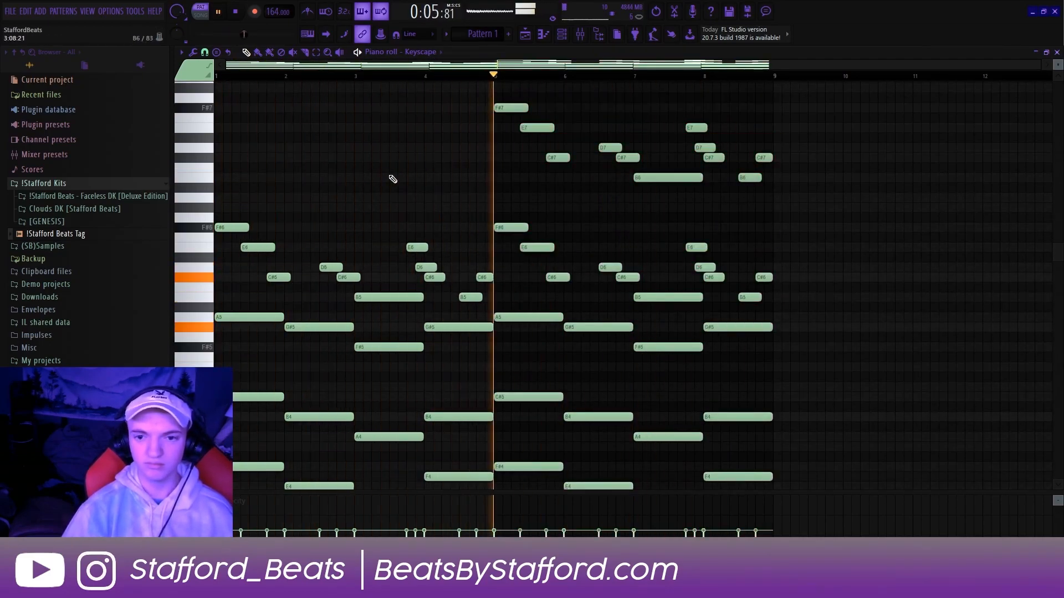
{"action": "key", "text": "space"}
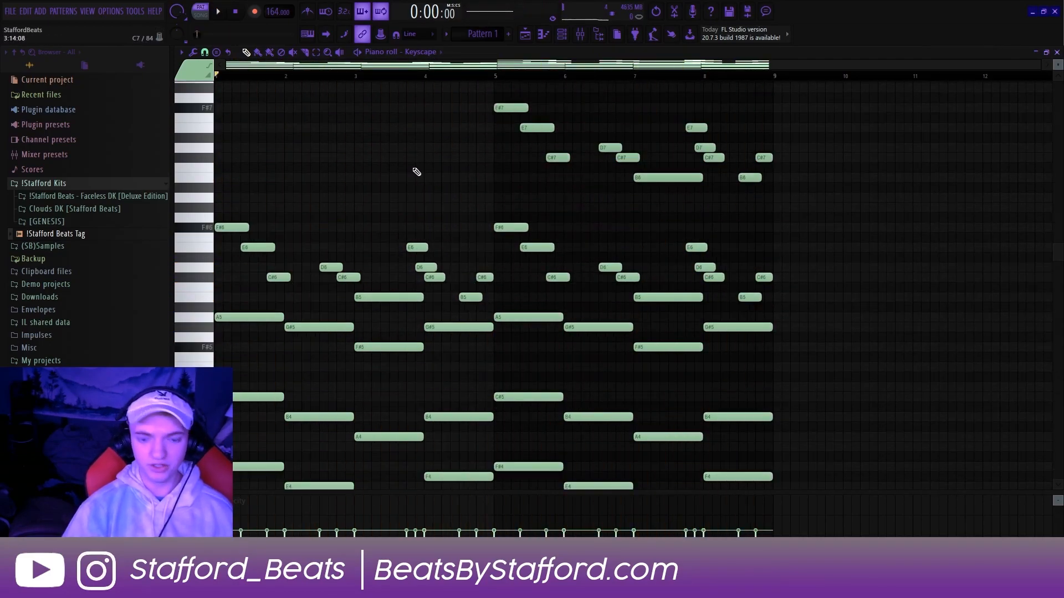
Step: Randomize the note velocities with the level at -34%, accept the change and play the pattern back
{"action": "key", "text": "alt+r"}
{"action": "left_click_drag", "start_coordinate": [517, 344], "coordinate": [518, 357]}
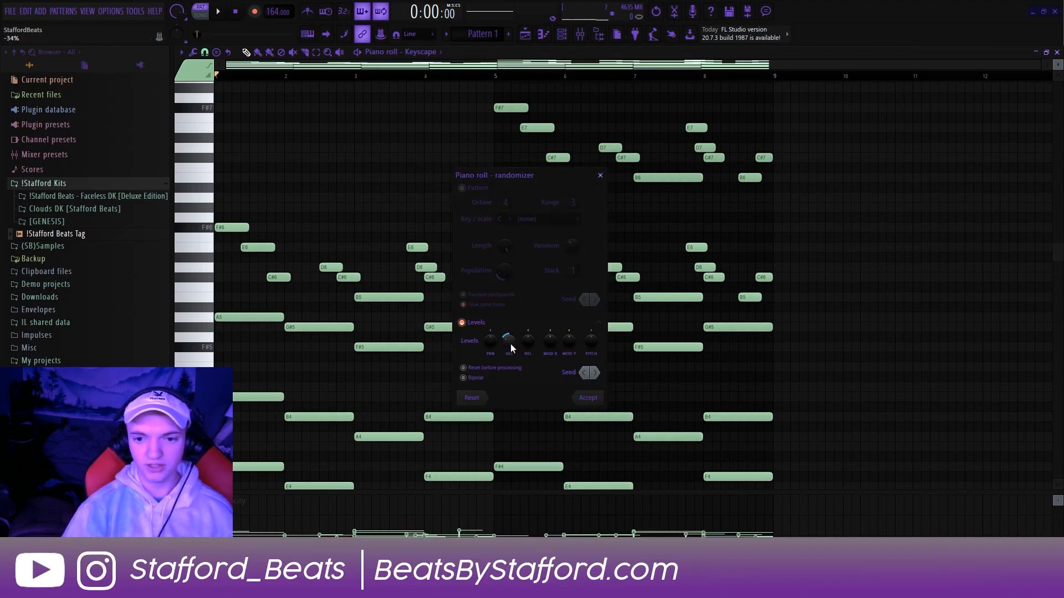
{"action": "key", "text": "space"}
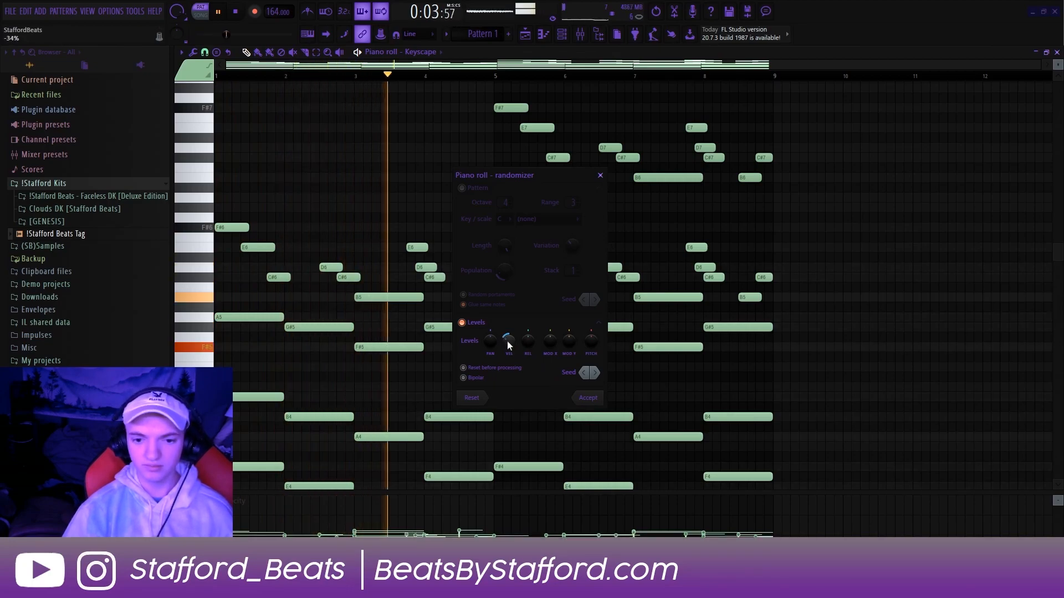
{"action": "left_click", "coordinate": [590, 400]}
{"action": "left_click", "coordinate": [517, 109], "text": "ctrl"}
{"action": "left_click", "coordinate": [423, 166], "text": "ctrl"}
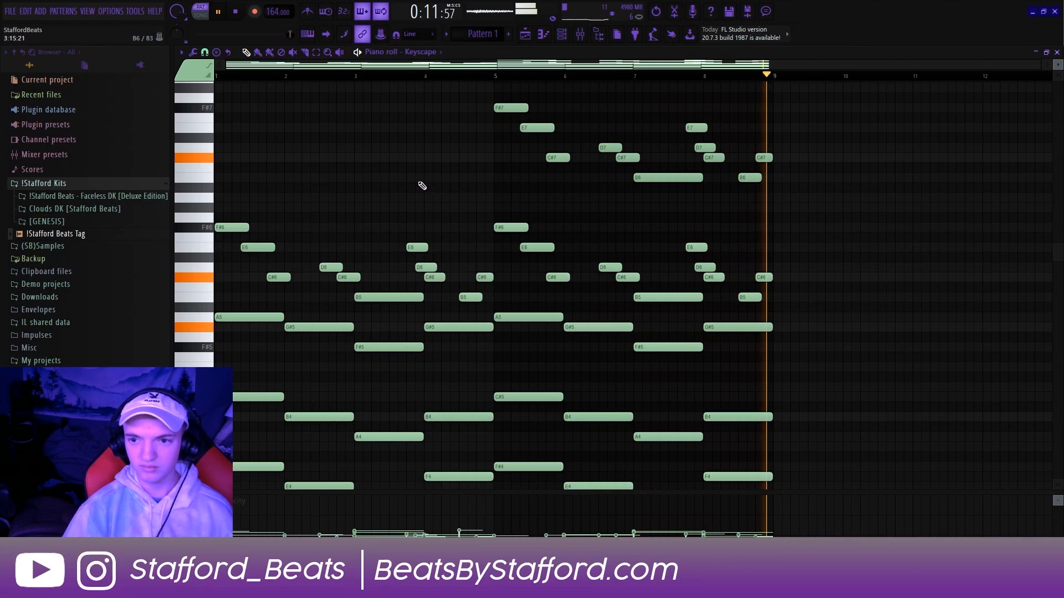
Step: Review the full note range of the Keyscape pattern and stop playback
{"action": "scroll", "coordinate": [351, 169], "scroll_direction": "down", "scroll_amount": 9}
{"action": "scroll", "coordinate": [455, 231], "scroll_direction": "up", "scroll_amount": 10}
{"action": "key", "text": "space"}
{"action": "scroll", "coordinate": [376, 168], "scroll_direction": "down", "scroll_amount": 3}
{"action": "scroll", "coordinate": [372, 173], "scroll_direction": "up", "scroll_amount": 3}
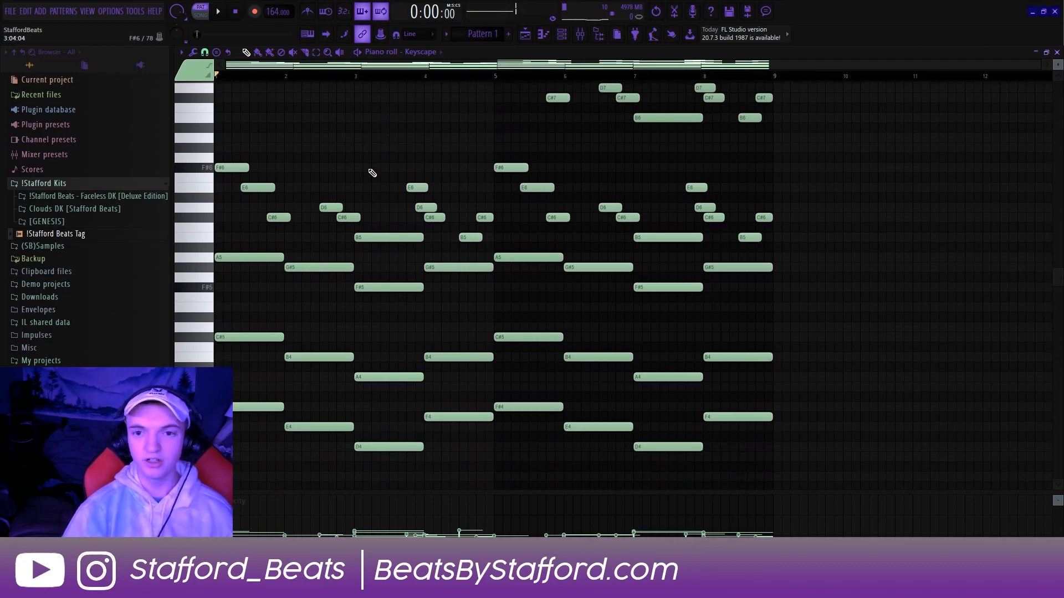
{"action": "scroll", "coordinate": [441, 136], "scroll_direction": "up", "scroll_amount": 2}
Step: Bring up the channel rack and check which guitar patch the first Omnisphere channel has loaded
{"action": "left_click", "coordinate": [567, 36]}
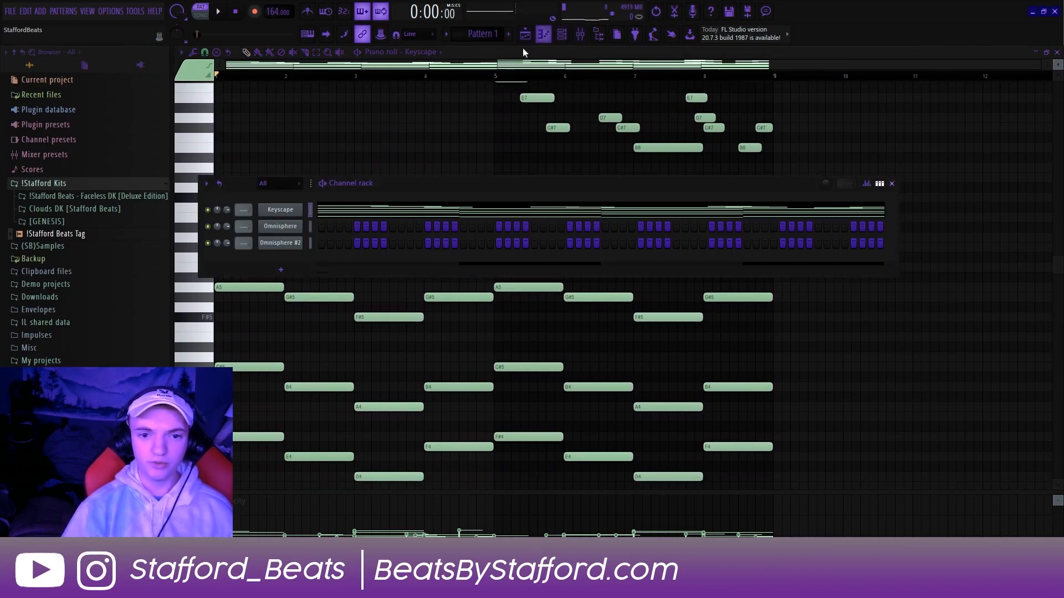
{"action": "left_click", "coordinate": [296, 228]}
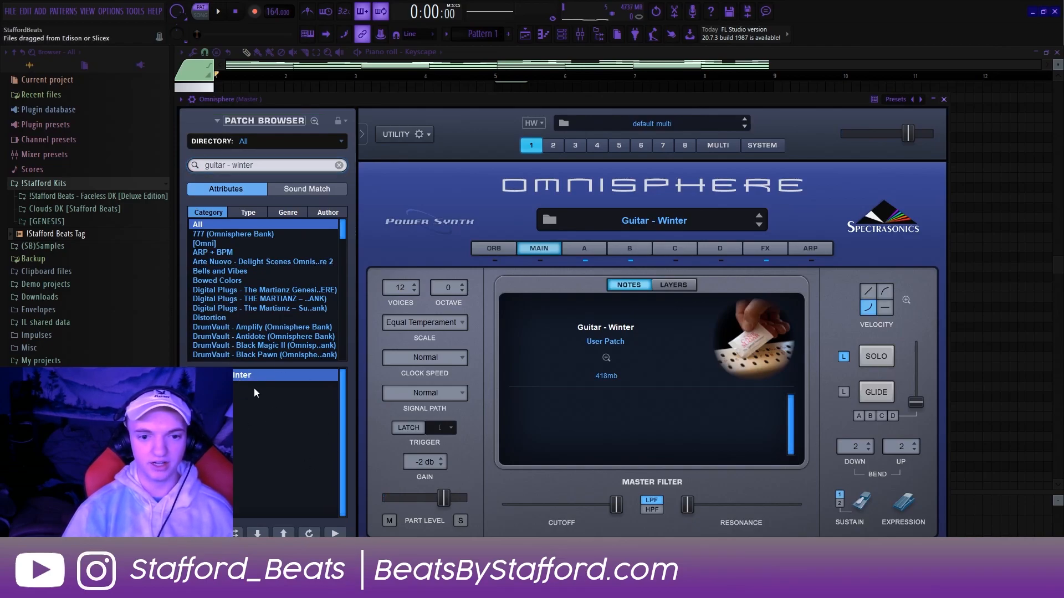
{"action": "left_click", "coordinate": [945, 101]}
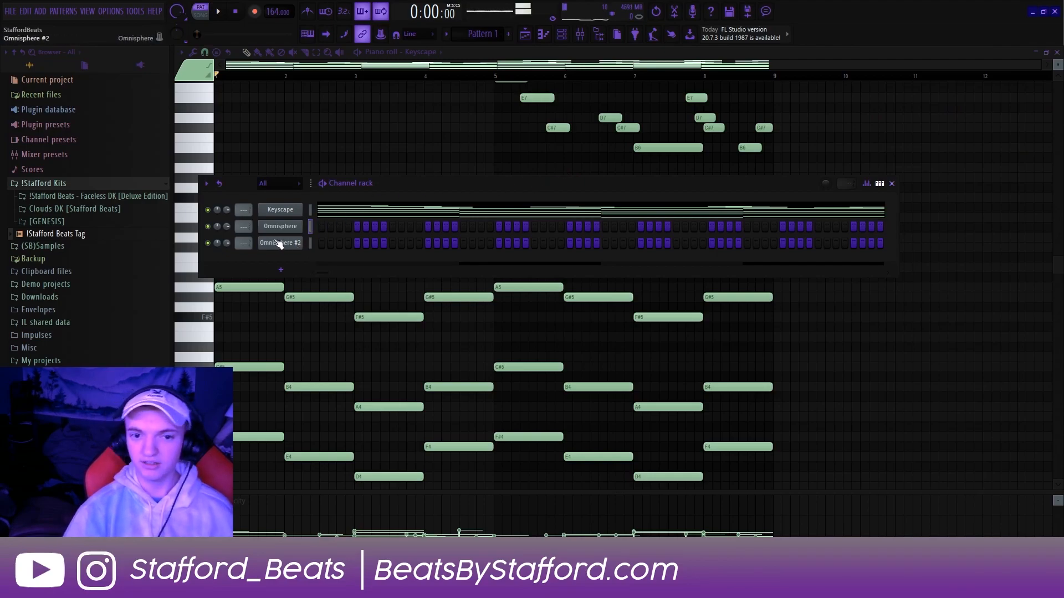
Step: Copy all the Keyscape notes into the first Omnisphere channel and play the pattern
{"action": "right_click", "coordinate": [301, 225]}
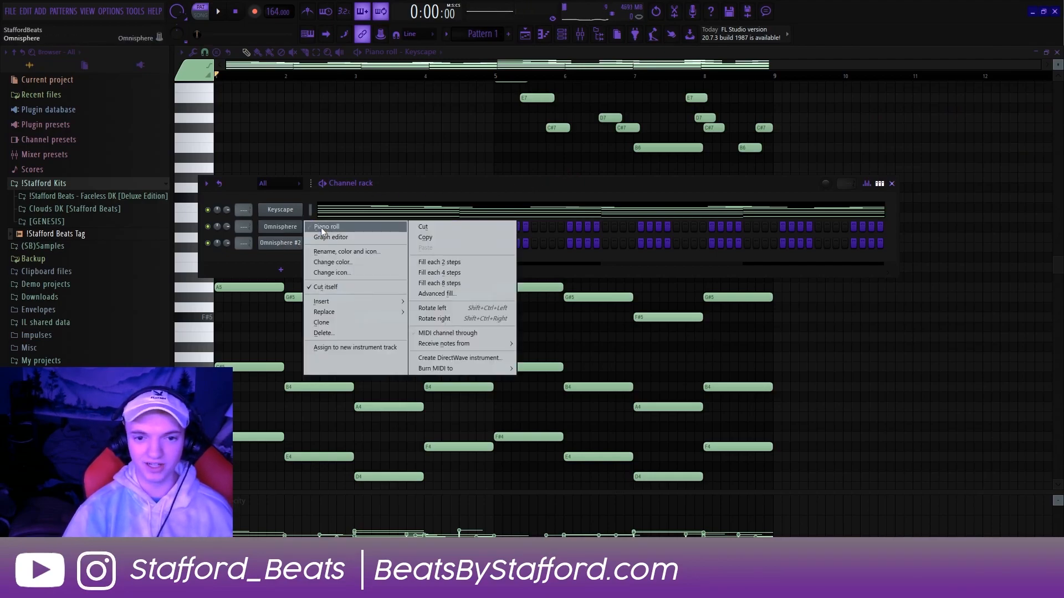
{"action": "left_click", "coordinate": [313, 204]}
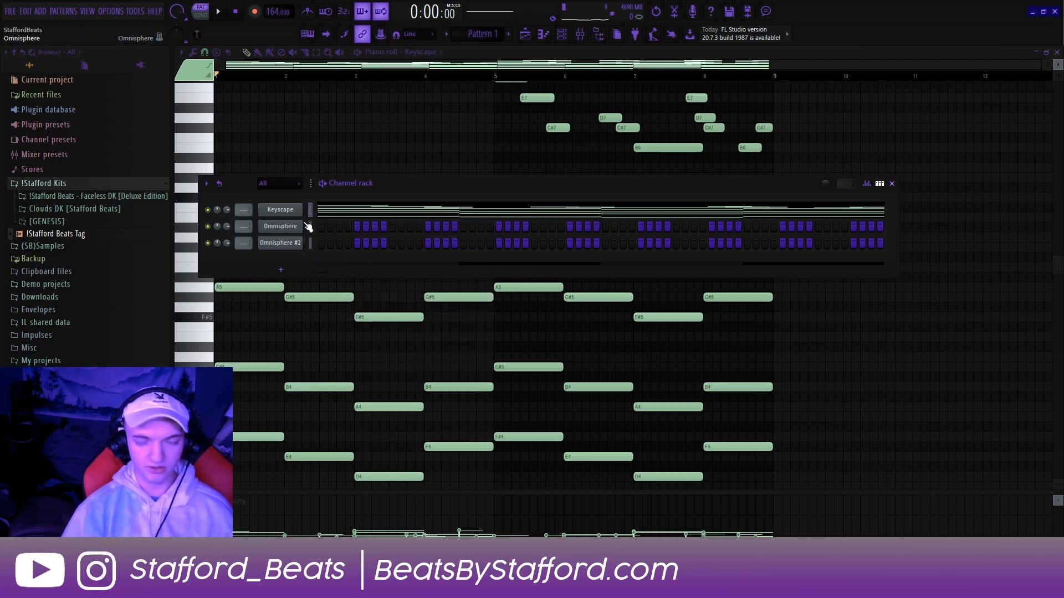
{"action": "left_click", "coordinate": [308, 225]}
{"action": "left_click", "coordinate": [944, 99]}
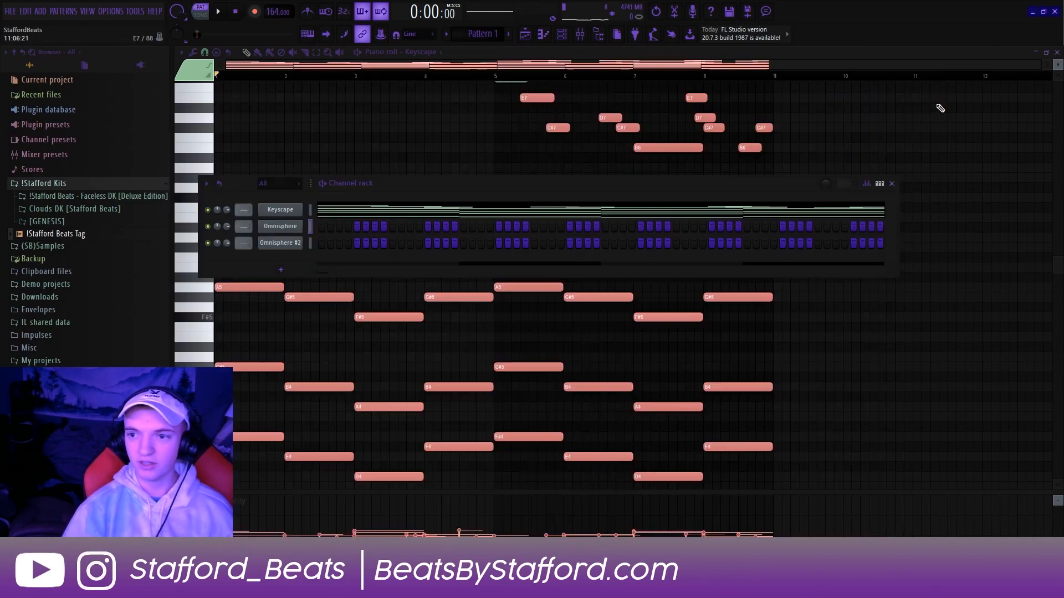
{"action": "left_click", "coordinate": [310, 228]}
{"action": "key", "text": "space"}
{"action": "key", "text": "F6"}
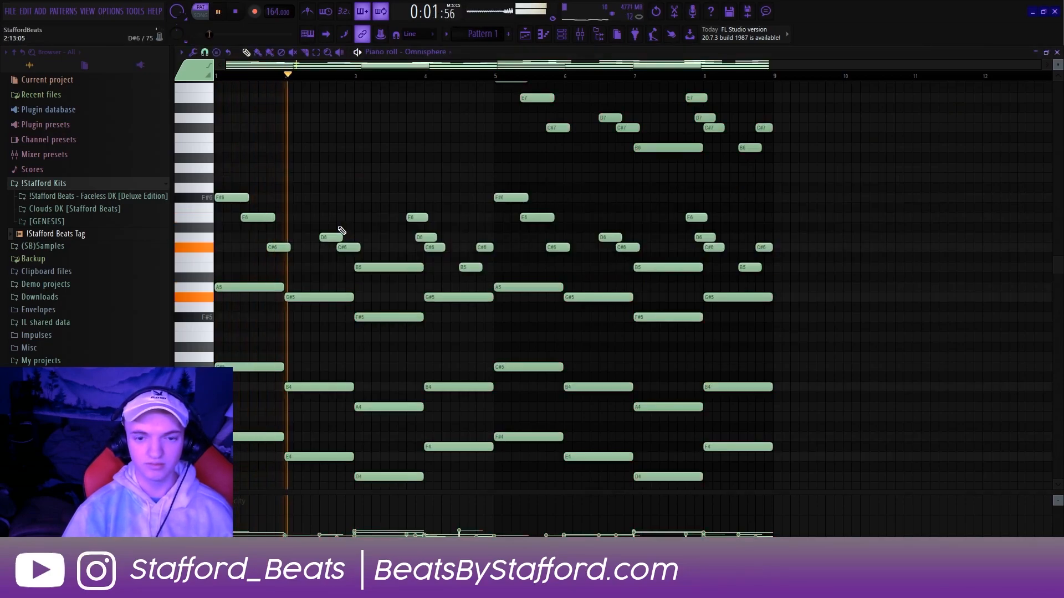
Step: Delete the lowest bass notes, the octave 3 row of F#3, E3, D3 and F3, from the Omnisphere part in all eight bars
{"action": "key", "text": "ctrl+a"}
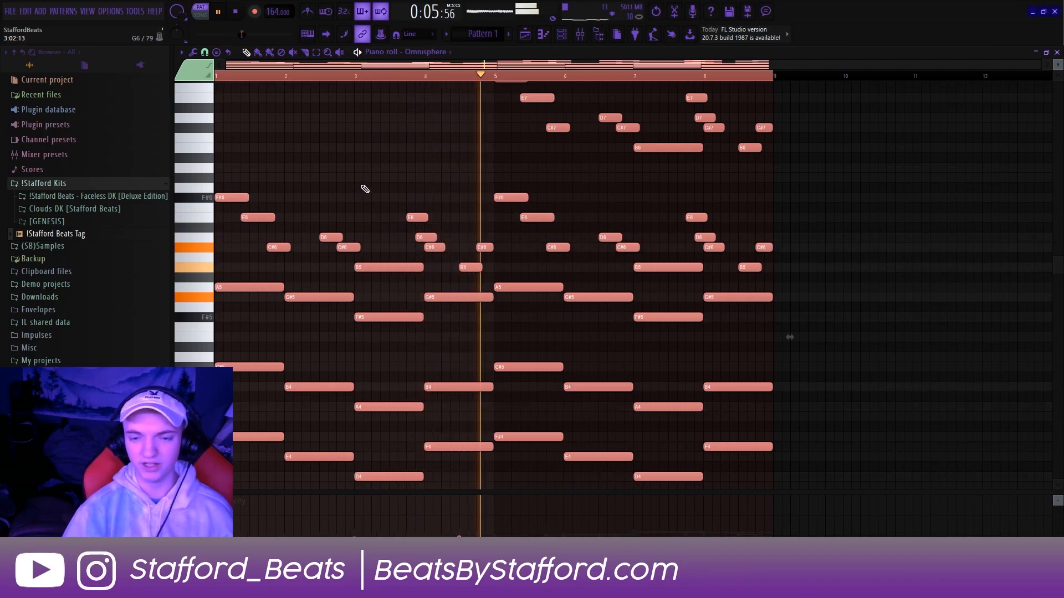
{"action": "left_click", "coordinate": [371, 164]}
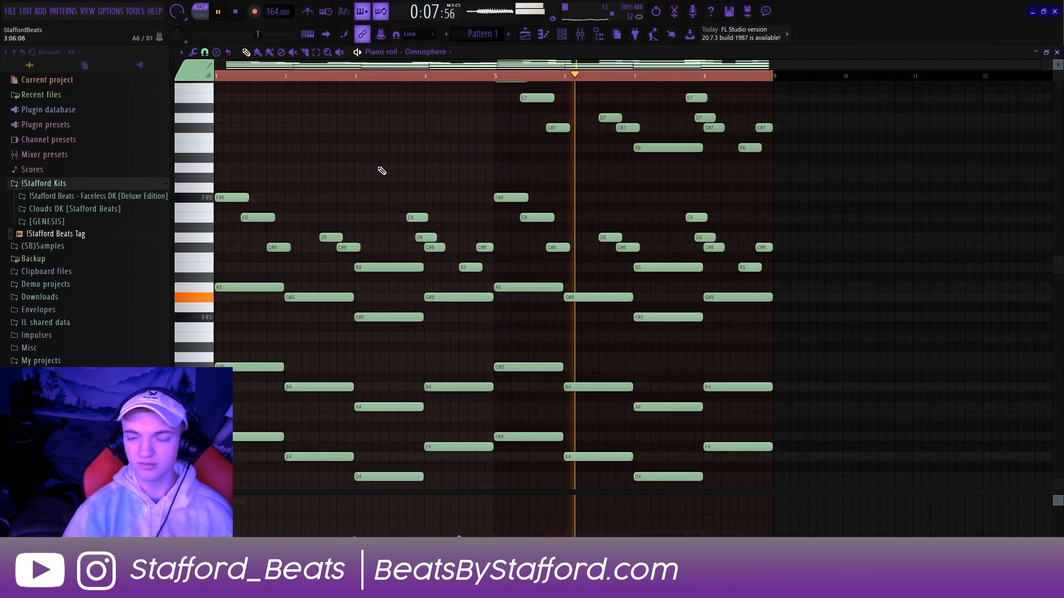
{"action": "scroll", "coordinate": [382, 172], "scroll_direction": "down", "scroll_amount": 3}
{"action": "left_click_drag", "start_coordinate": [790, 295], "coordinate": [265, 397]}
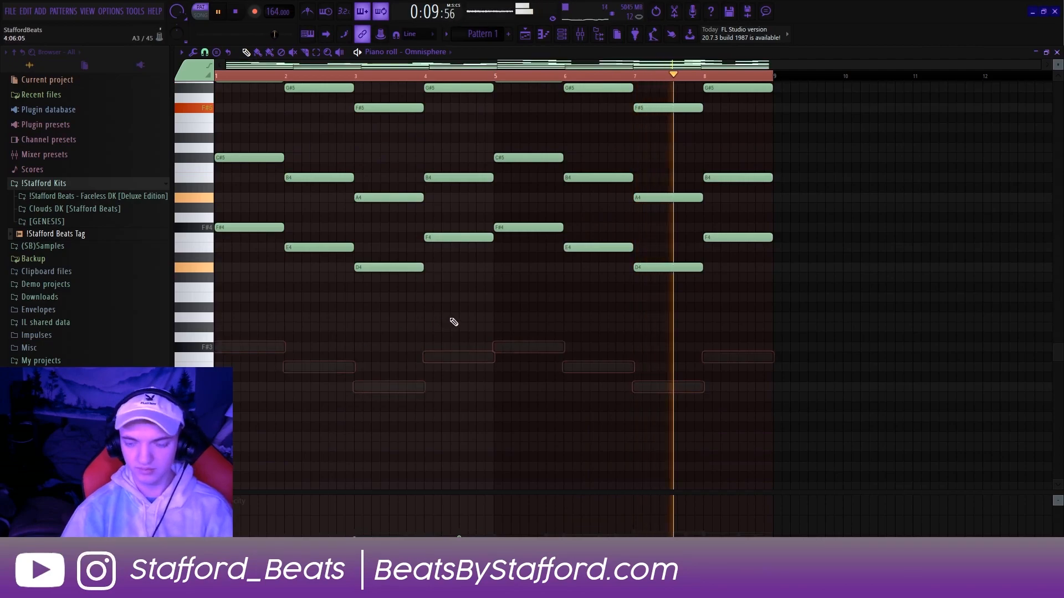
{"action": "scroll", "coordinate": [443, 363], "scroll_direction": "up", "scroll_amount": 6}
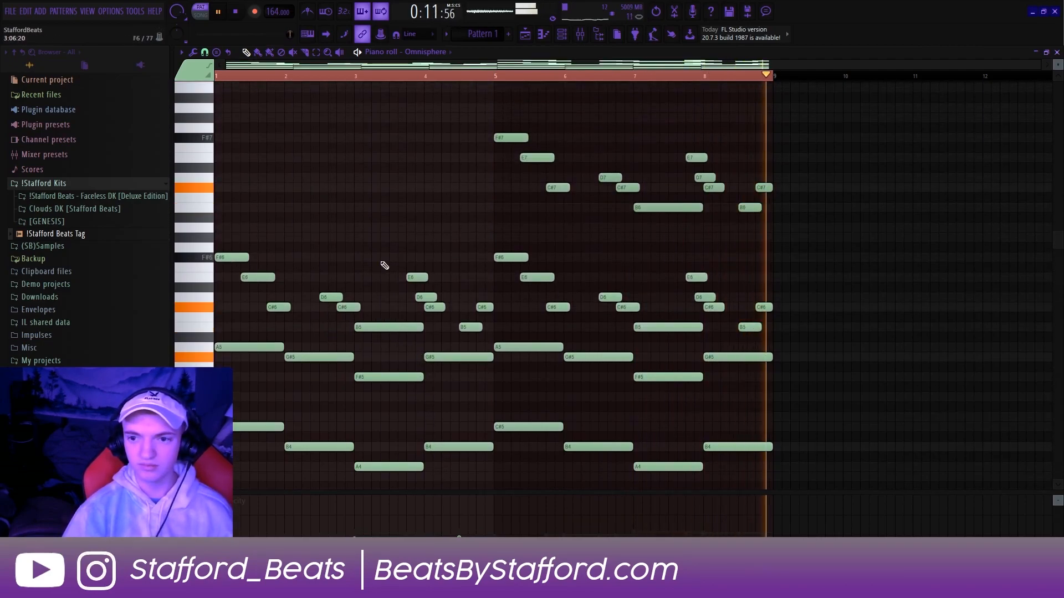
Step: Stop playback and check which patch the Omnisphere #2 channel has loaded
{"action": "key", "text": "F6"}
{"action": "key", "text": "space"}
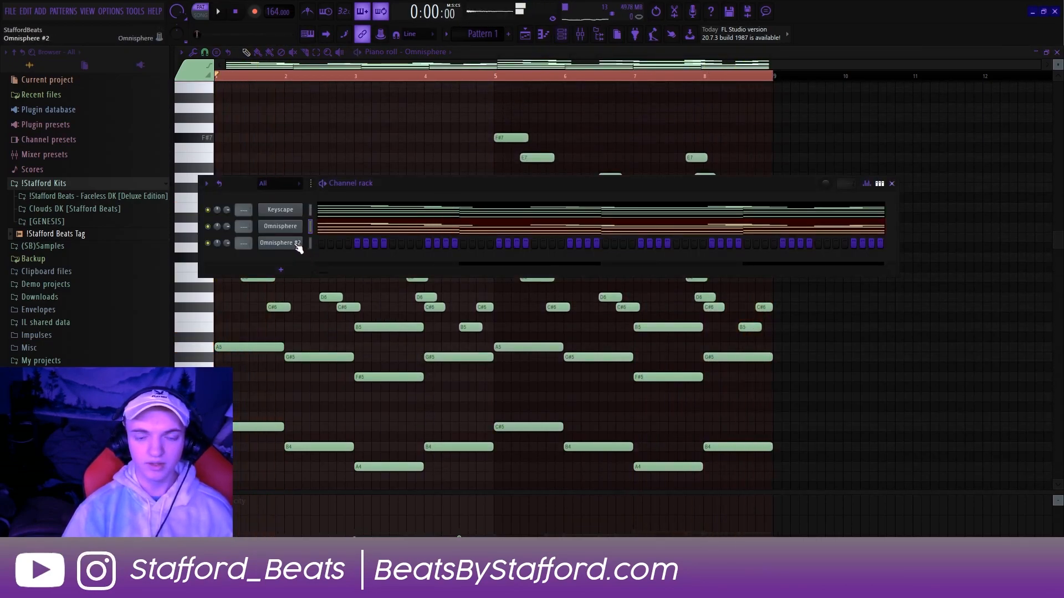
{"action": "left_click", "coordinate": [279, 243]}
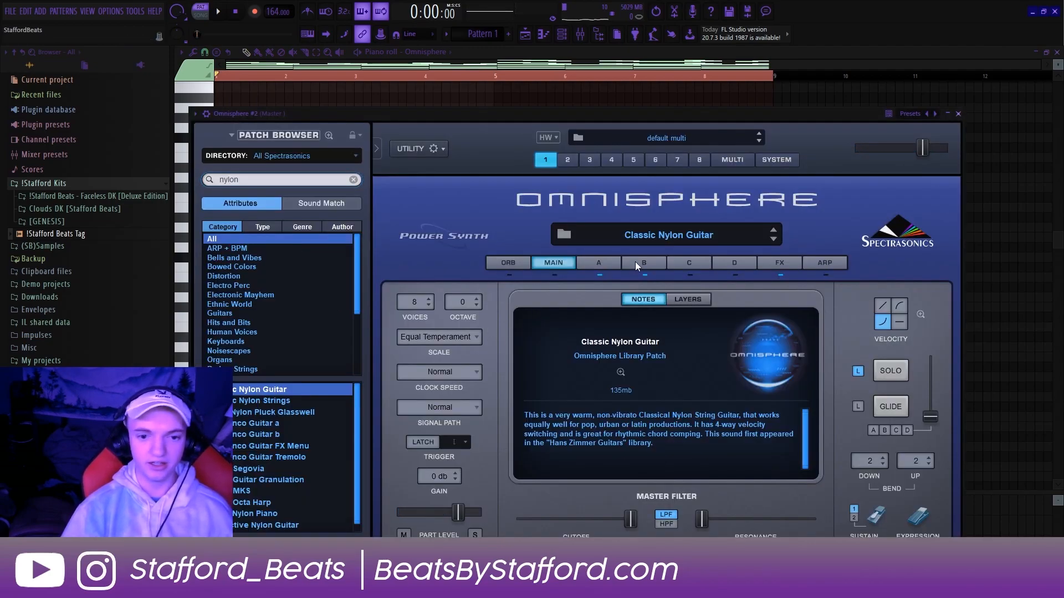
{"action": "left_click", "coordinate": [958, 114]}
Step: Start an Omnisphere #2 part with overlapping, closely staggered F#4, C#5 and A5 notes at the beginning of bar 1
{"action": "right_click", "coordinate": [279, 244]}
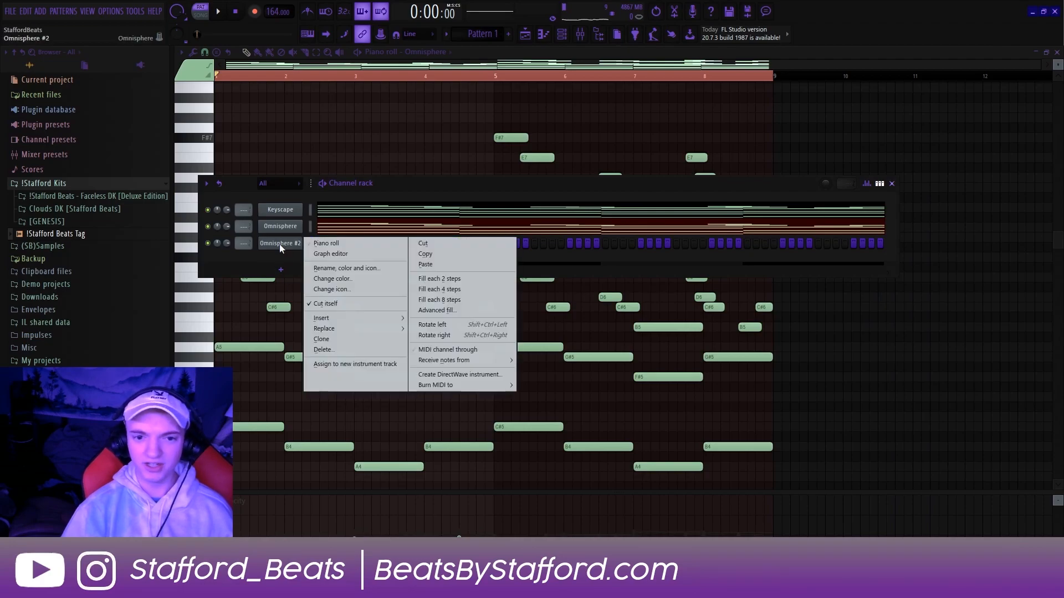
{"action": "left_click", "coordinate": [312, 244]}
{"action": "scroll", "coordinate": [238, 351], "scroll_direction": "down", "scroll_amount": 3}
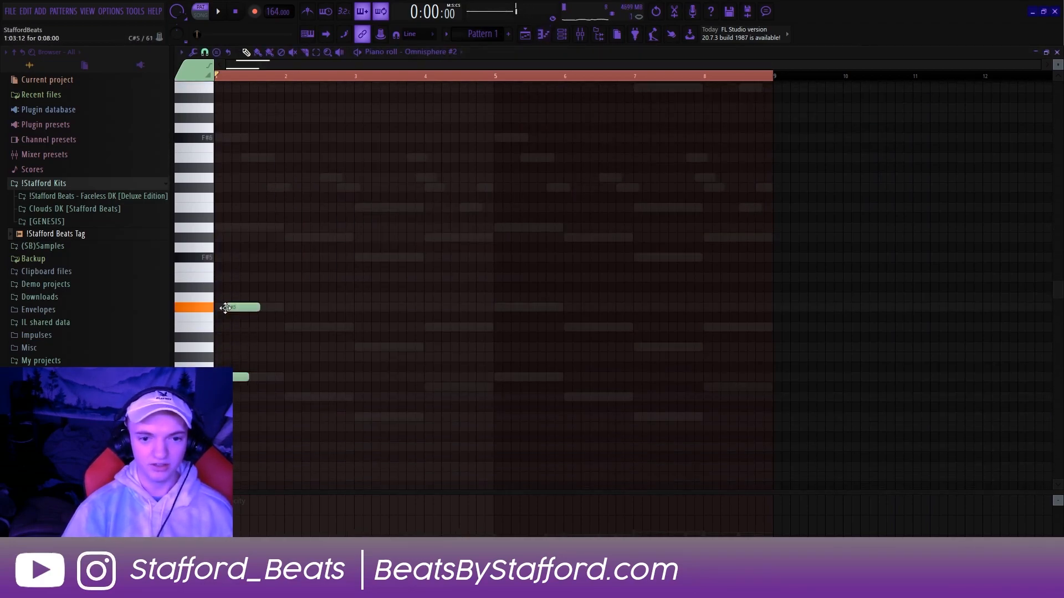
{"action": "key", "text": "ctrl+a"}
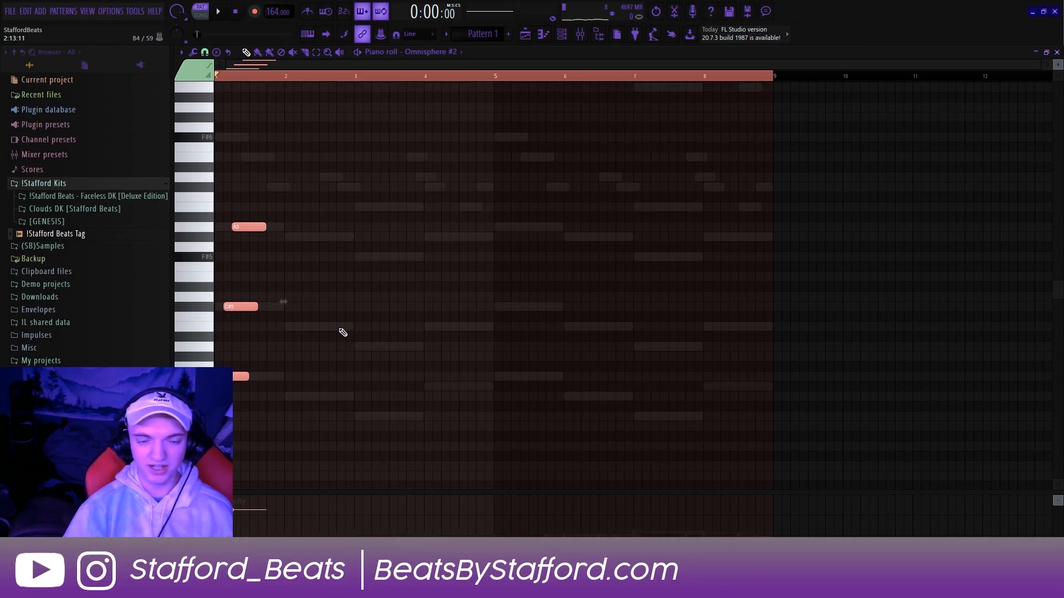
Step: Space out the bar 1 notes by moving C#5 to step 7 and A5 to step 13, shortening A5 to four steps
{"action": "key", "text": "space"}
{"action": "left_click", "coordinate": [276, 255], "text": "ctrl"}
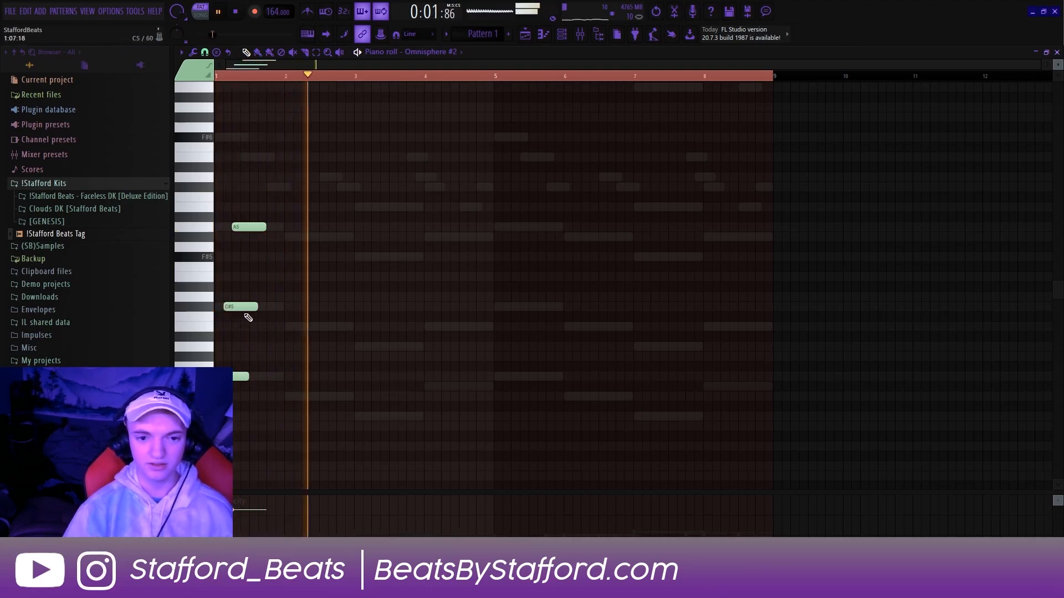
{"action": "left_click_drag", "start_coordinate": [236, 308], "coordinate": [254, 313]}
{"action": "key", "text": "space"}
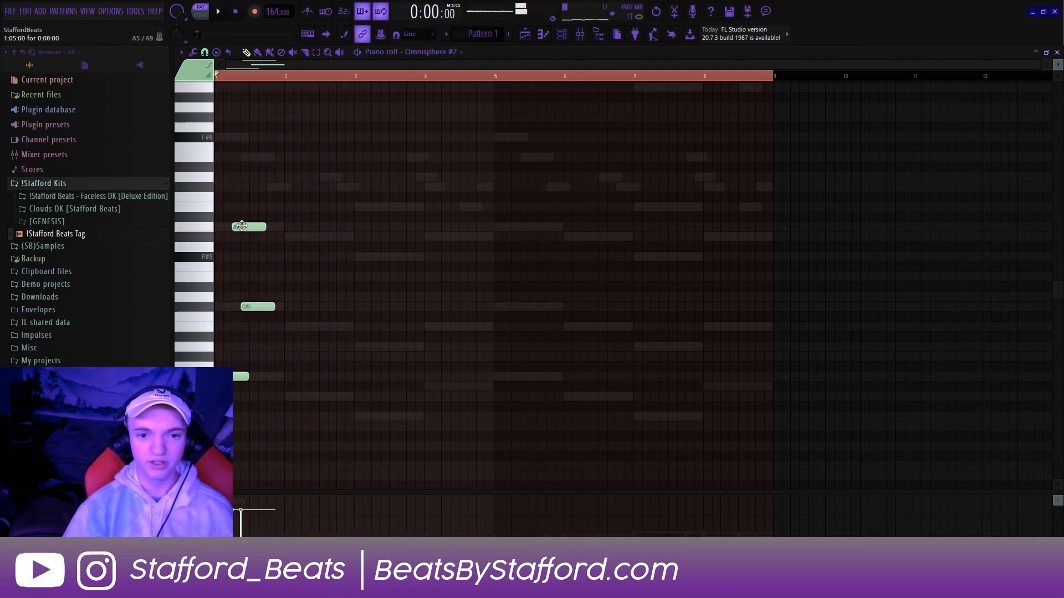
{"action": "left_click_drag", "start_coordinate": [277, 228], "coordinate": [286, 226]}
{"action": "left_click", "coordinate": [284, 226]}
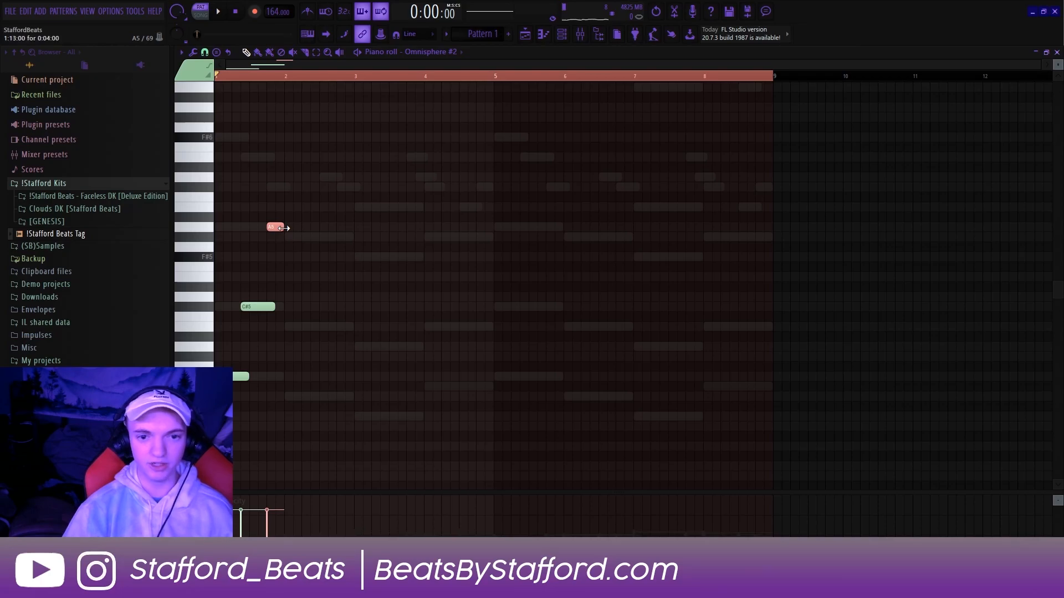
Step: Continue the guitar melody with G#5, a lengthened E5 and B4 in bar 2, and D4, A4 and F#5 in bar 3
{"action": "left_click", "coordinate": [308, 237]}
{"action": "left_click", "coordinate": [309, 278]}
{"action": "left_click_drag", "start_coordinate": [336, 277], "coordinate": [354, 277]}
{"action": "left_click", "coordinate": [340, 327]}
{"action": "left_click", "coordinate": [432, 296]}
{"action": "left_click", "coordinate": [445, 307]}
{"action": "key", "text": "space"}
{"action": "left_click_drag", "start_coordinate": [396, 346], "coordinate": [423, 347]}
Step: Fill bar 4 with a descending F5, C#5, B4 and A4 run, trimming the final A4 to the end of the bar
{"action": "left_click", "coordinate": [433, 277]}
{"action": "left_click_drag", "start_coordinate": [446, 307], "coordinate": [433, 387]}
{"action": "right_click", "coordinate": [438, 277]}
{"action": "left_click", "coordinate": [436, 266]}
{"action": "left_click", "coordinate": [445, 306]}
{"action": "left_click", "coordinate": [462, 326]}
{"action": "left_click", "coordinate": [477, 347]}
{"action": "left_click_drag", "start_coordinate": [509, 346], "coordinate": [492, 349]}
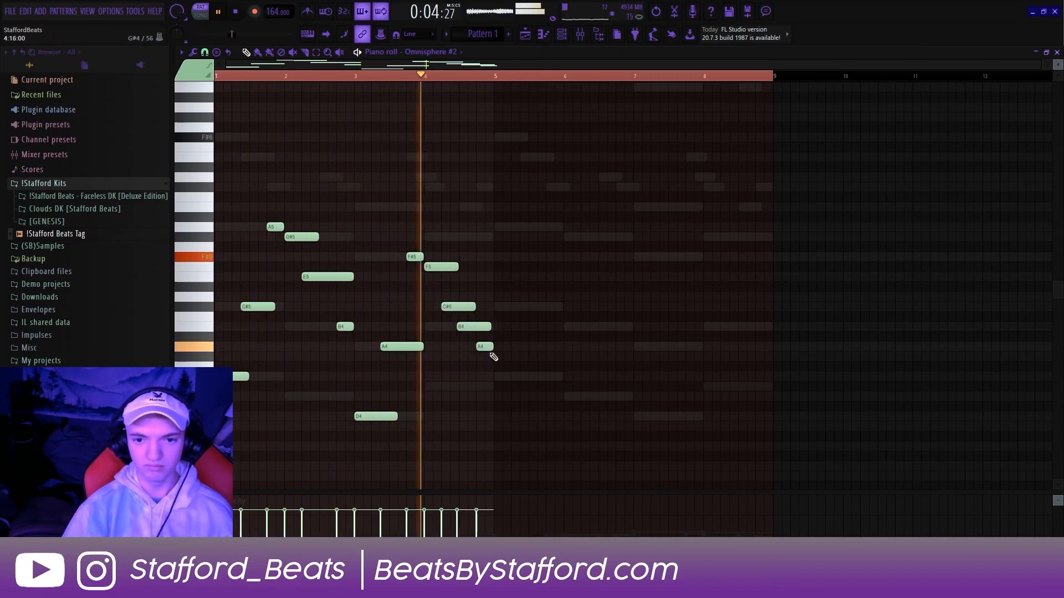
Step: Duplicate the four-bar guitar melody into bars 5 to 8 and transpose the copy up one octave
{"action": "key", "text": "ctrl+b"}
{"action": "key", "text": "ctrl+Up"}
{"action": "scroll", "coordinate": [512, 388], "scroll_direction": "up", "scroll_amount": 2}
{"action": "key", "text": "ctrl+d"}
Step: Add a very short G#5 grace note just before the A5 ending bar 1, then play the pattern back
{"action": "key", "text": "space"}
{"action": "left_click", "coordinate": [270, 297]}
{"action": "left_click_drag", "start_coordinate": [276, 287], "coordinate": [269, 297]}
{"action": "key", "text": "space"}
{"action": "key", "text": "space"}
{"action": "scroll", "coordinate": [357, 224], "scroll_direction": "down", "scroll_amount": 1}
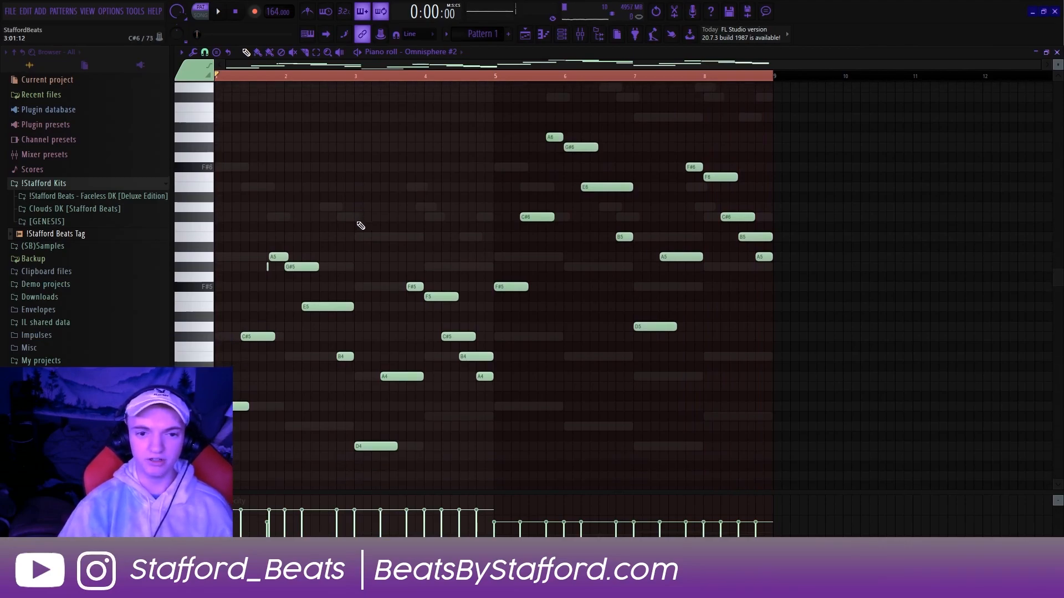
{"action": "key", "text": "space"}
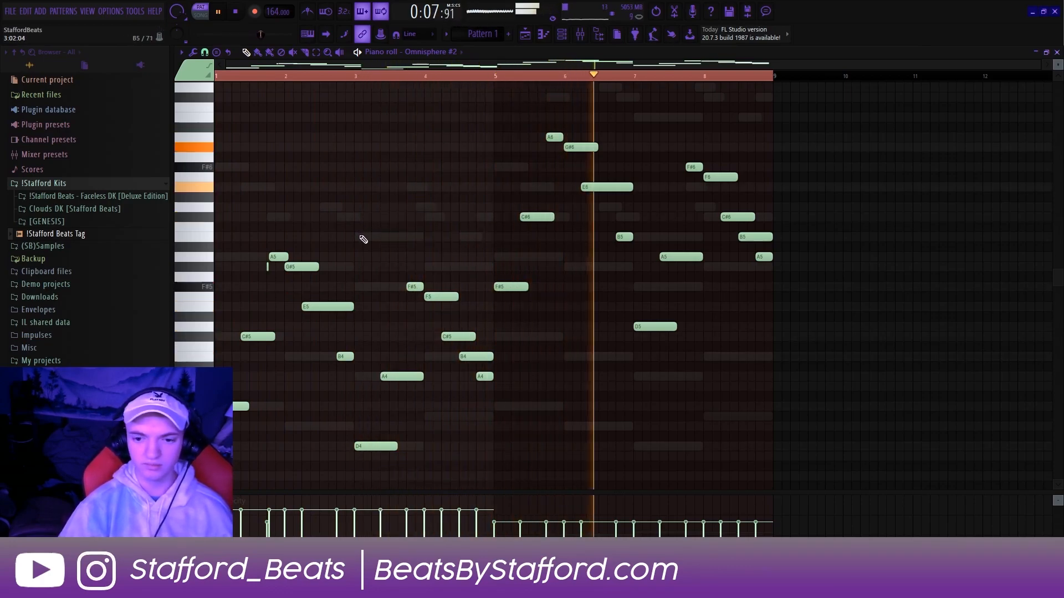
Step: Raise the velocities of the guitar notes in bars 5 to 8 to the first half's level and clear the time selection
{"action": "left_click_drag", "start_coordinate": [796, 114], "coordinate": [521, 356]}
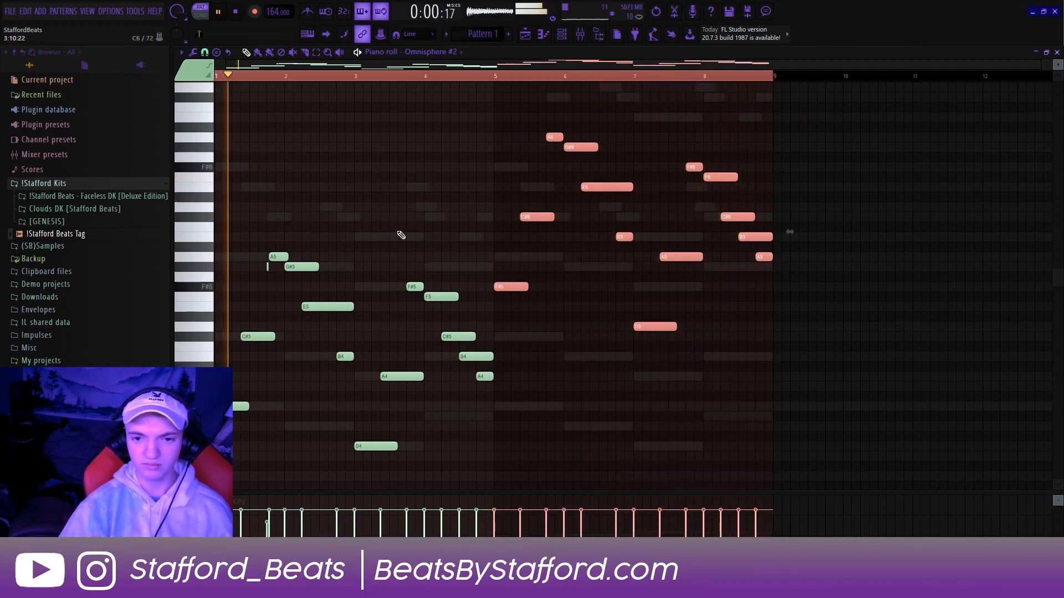
{"action": "left_click", "coordinate": [398, 234]}
{"action": "key", "text": "space"}
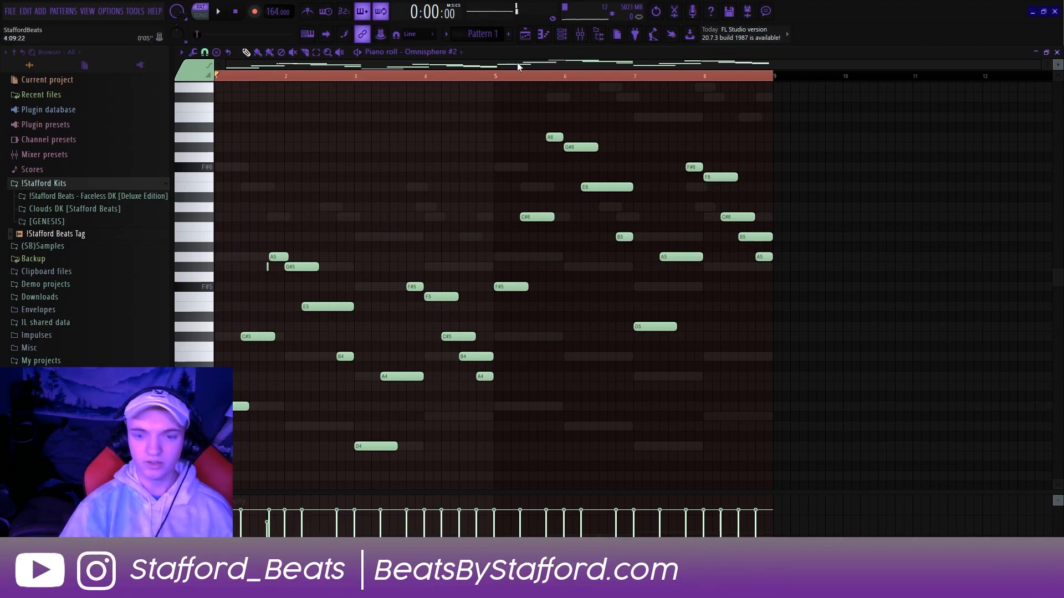
{"action": "left_click", "coordinate": [505, 77]}
Step: Play the pattern and add the [SB] Clap - Flowers sample from the Faceless DK drum kit as a new channel
{"action": "left_click", "coordinate": [563, 42]}
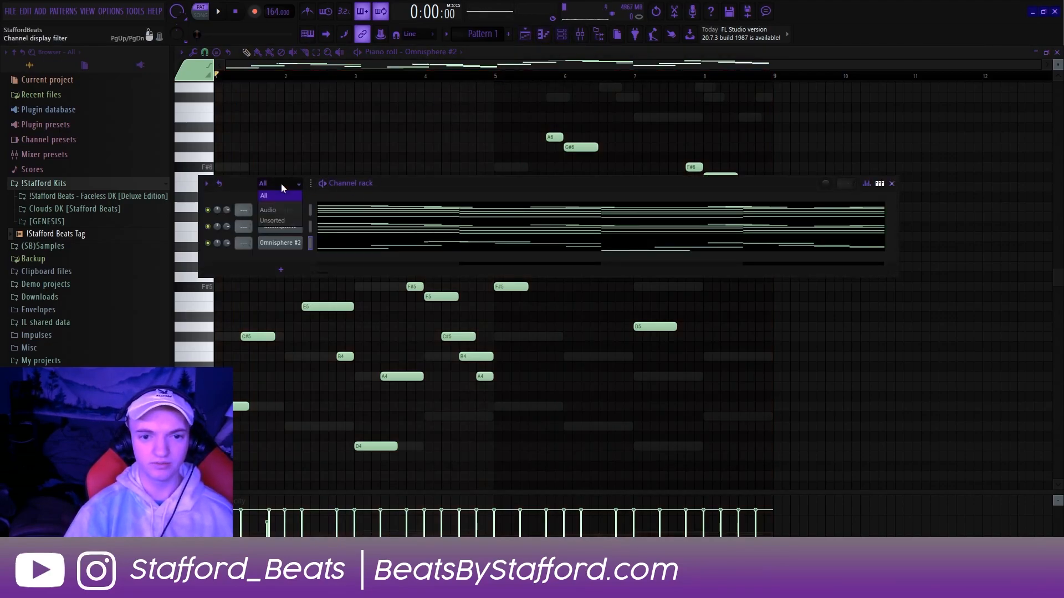
{"action": "key", "text": "space"}
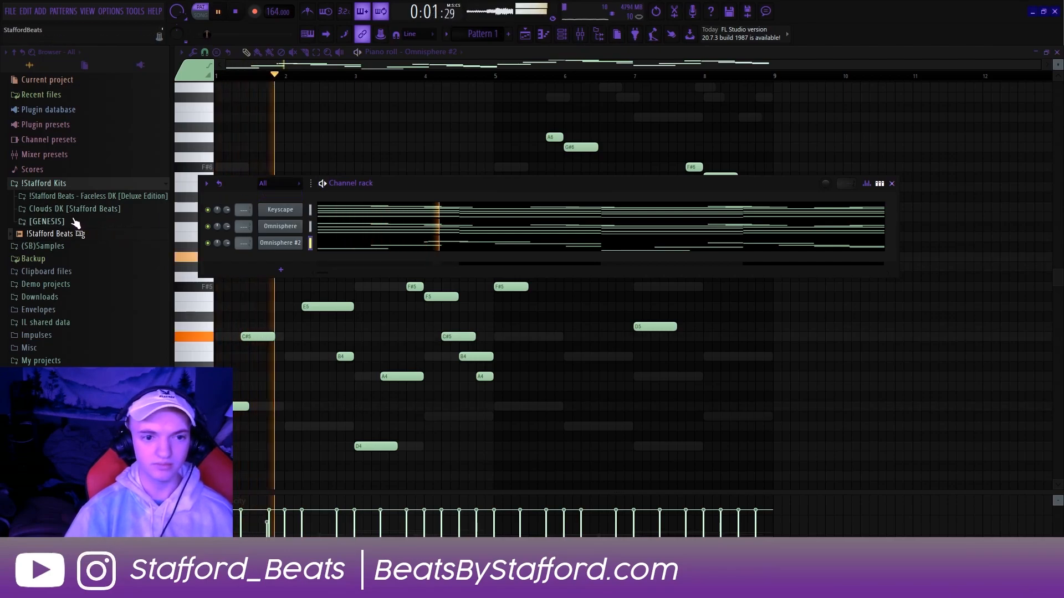
{"action": "left_click", "coordinate": [75, 196]}
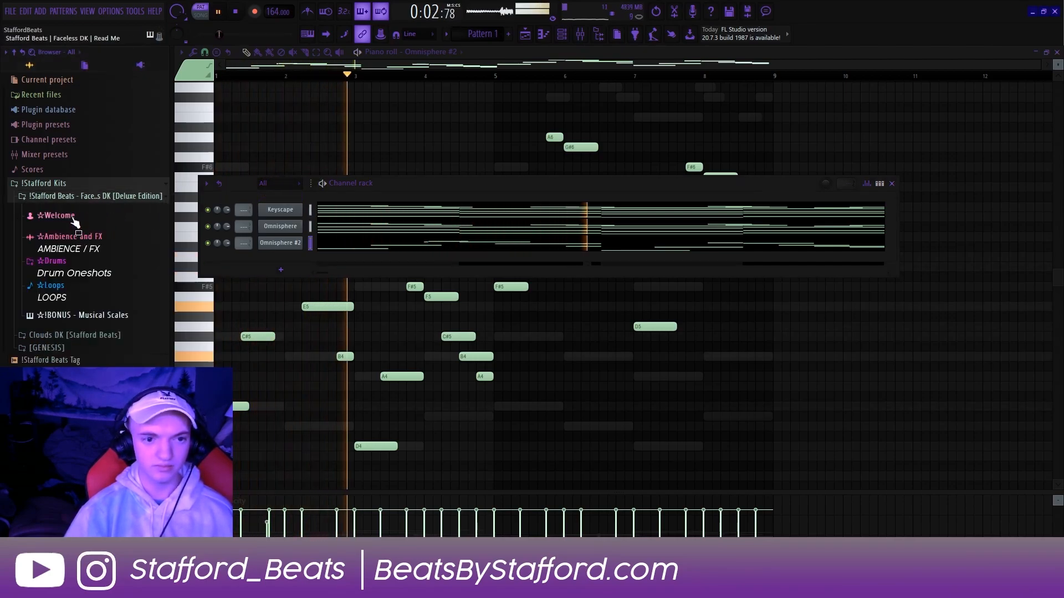
{"action": "left_click", "coordinate": [74, 273]}
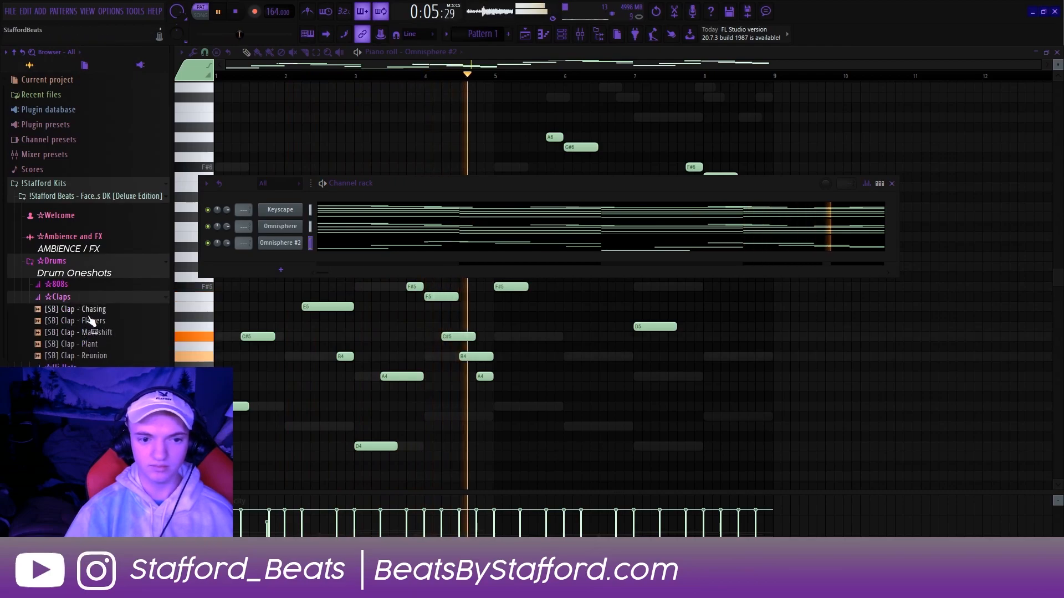
{"action": "left_click_drag", "start_coordinate": [91, 321], "coordinate": [273, 260]}
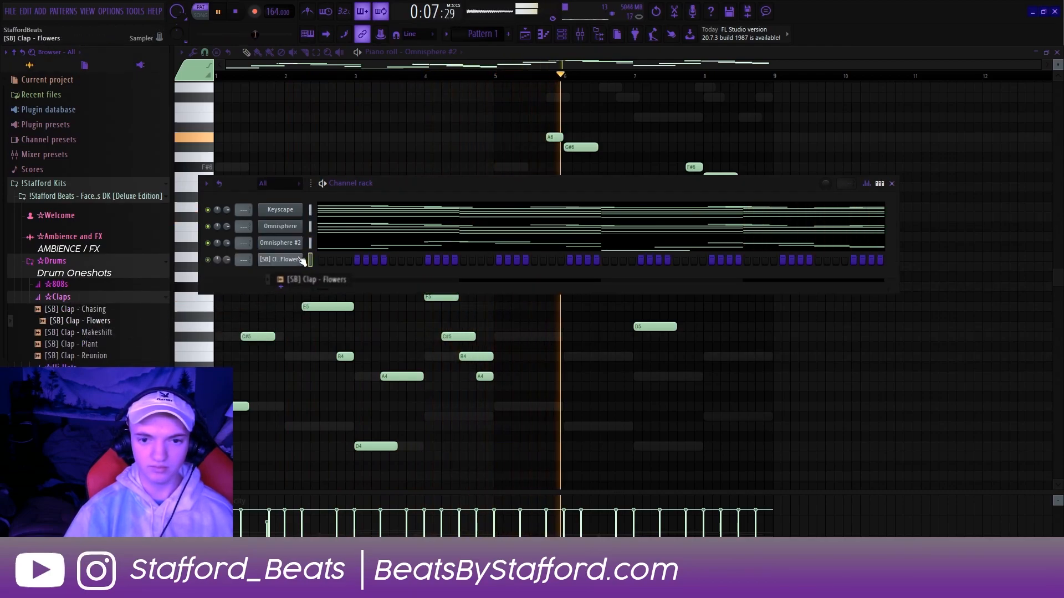
Step: Place C5 clap hits midway through bars 1 and 2 in the clap channel's piano roll and apply quick legato
{"action": "right_click", "coordinate": [298, 260]}
{"action": "left_click", "coordinate": [332, 259]}
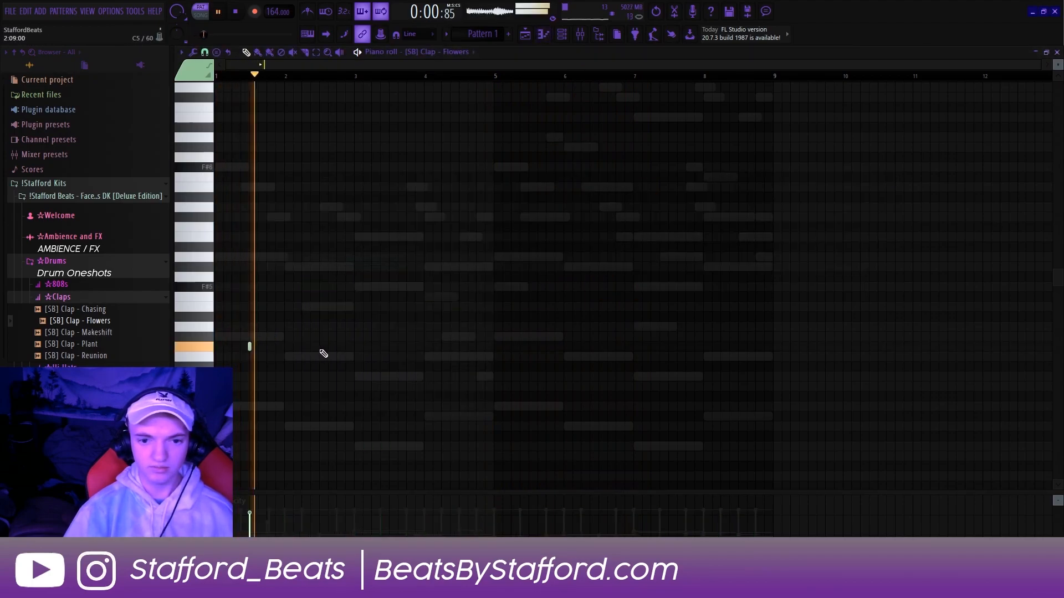
{"action": "left_click", "coordinate": [327, 347]}
{"action": "key", "text": "ctrl+l"}
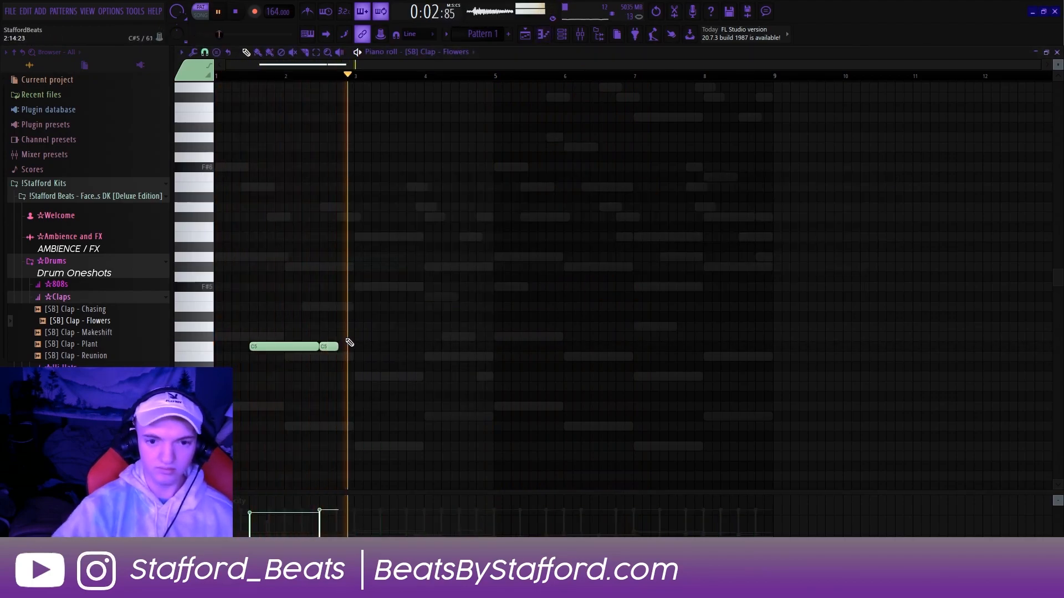
Step: Restart playback and lengthen the second clap note to a full bar
{"action": "key", "text": "space"}
{"action": "key", "text": "space"}
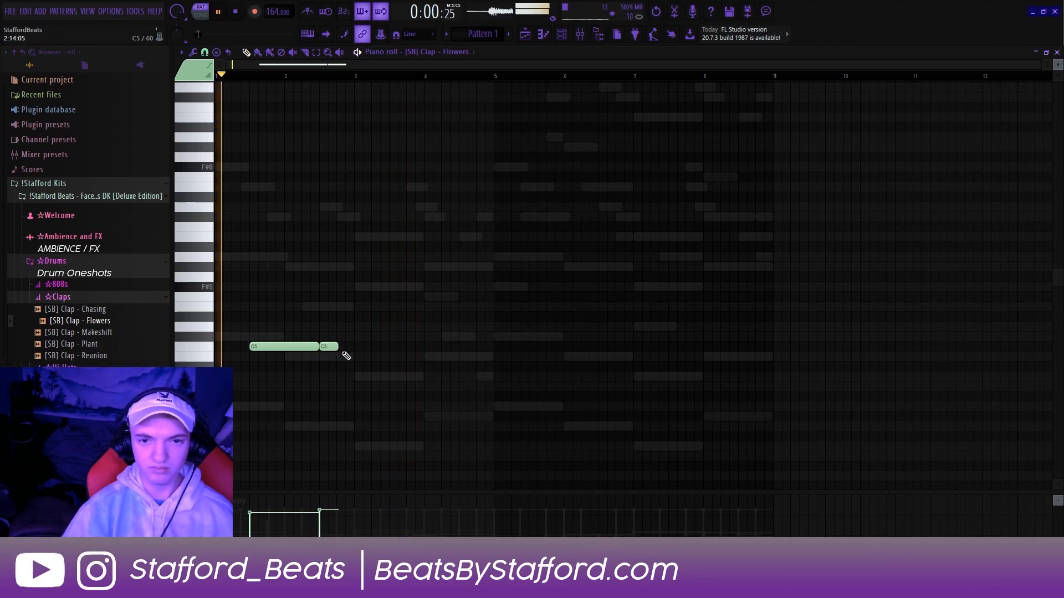
{"action": "left_click_drag", "start_coordinate": [344, 347], "coordinate": [387, 347]}
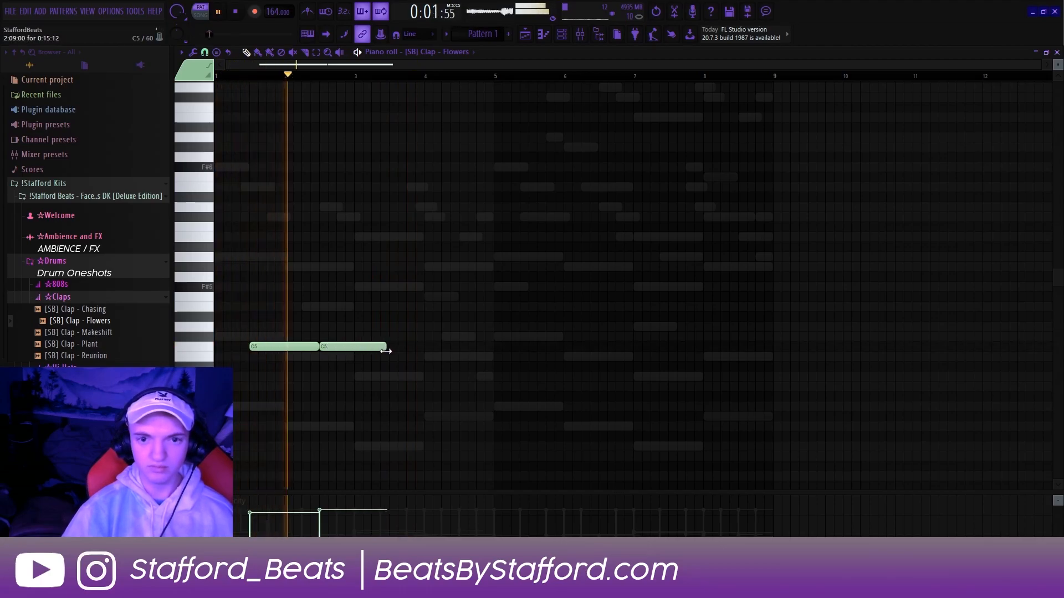
{"action": "left_click", "coordinate": [375, 349]}
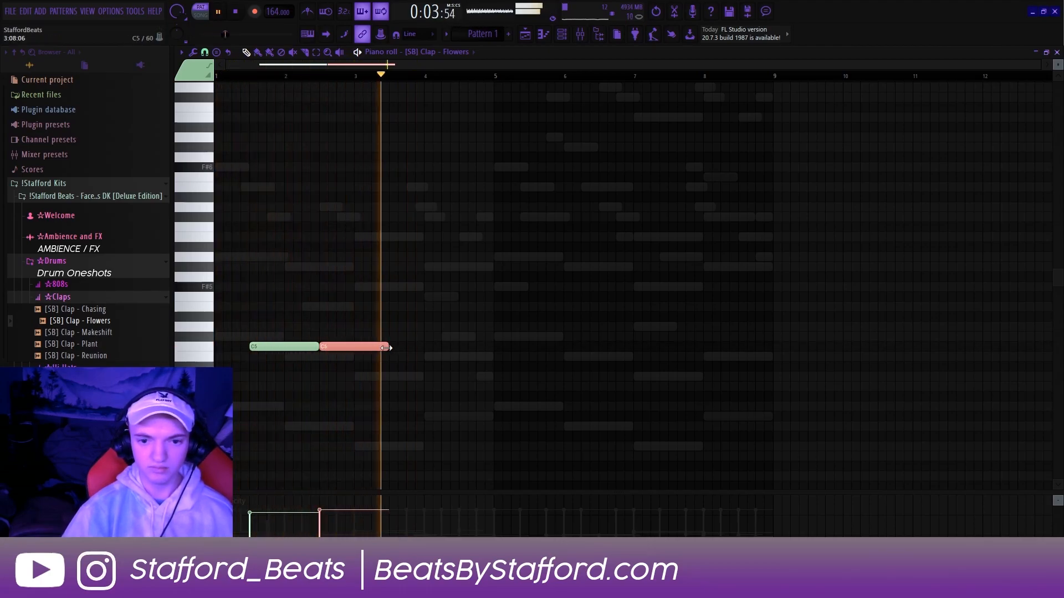
Step: Add bar-long clap notes midway through bars 3 and 4, and duplicate the four-bar clap pattern into bars 5 to 8
{"action": "left_click", "coordinate": [392, 346]}
{"action": "left_click", "coordinate": [461, 348]}
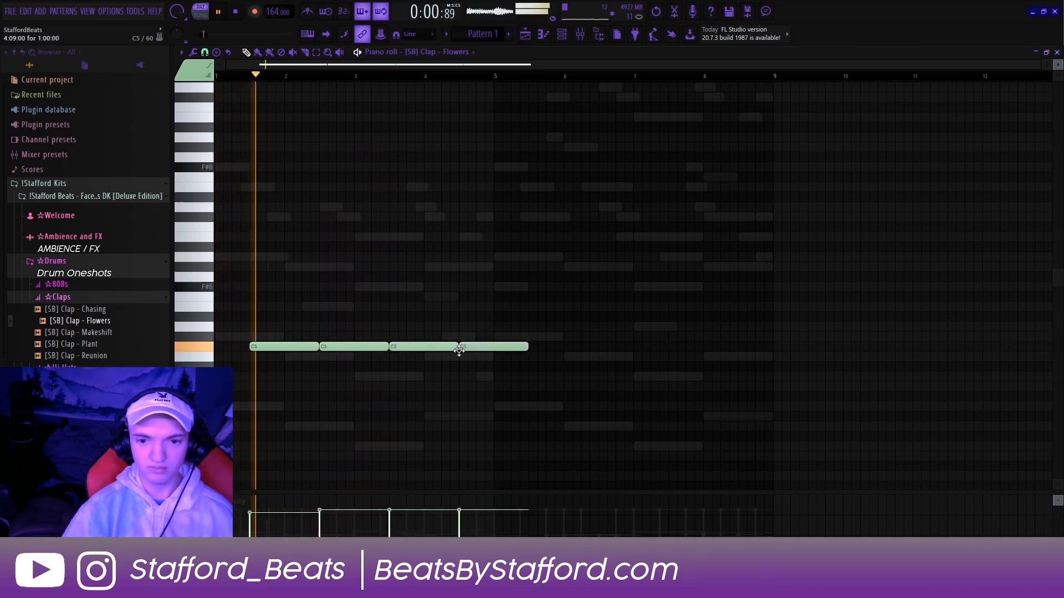
{"action": "key", "text": "ctrl+a"}
{"action": "left_click_drag", "start_coordinate": [295, 350], "coordinate": [574, 362]}
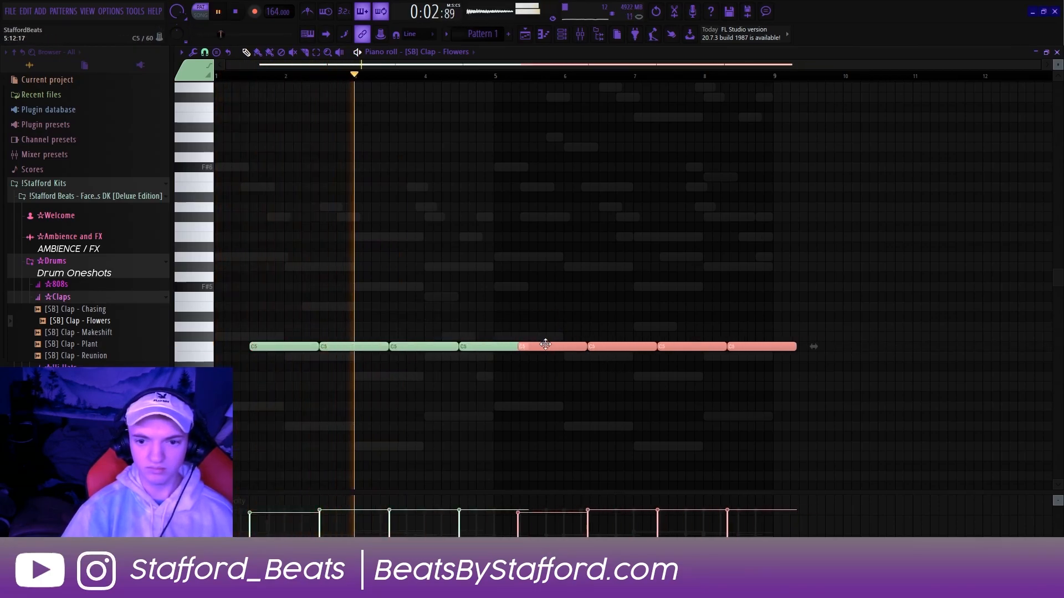
Step: Trim the last clap note to the end of bar 8 and raise the velocities of all clap notes
{"action": "left_click", "coordinate": [737, 320]}
{"action": "left_click_drag", "start_coordinate": [807, 347], "coordinate": [775, 347]}
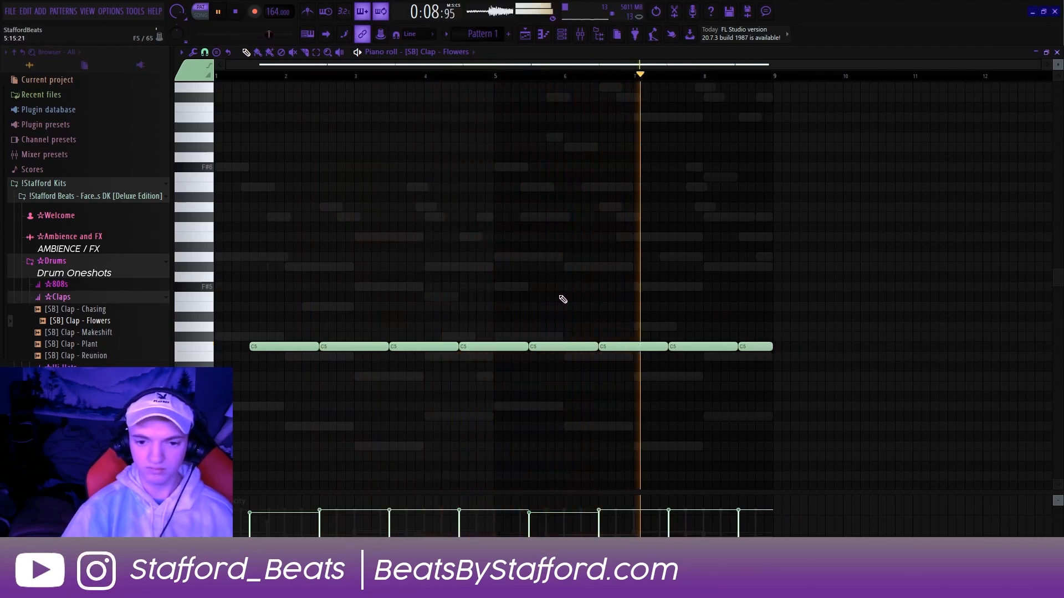
{"action": "key", "text": "ctrl+a"}
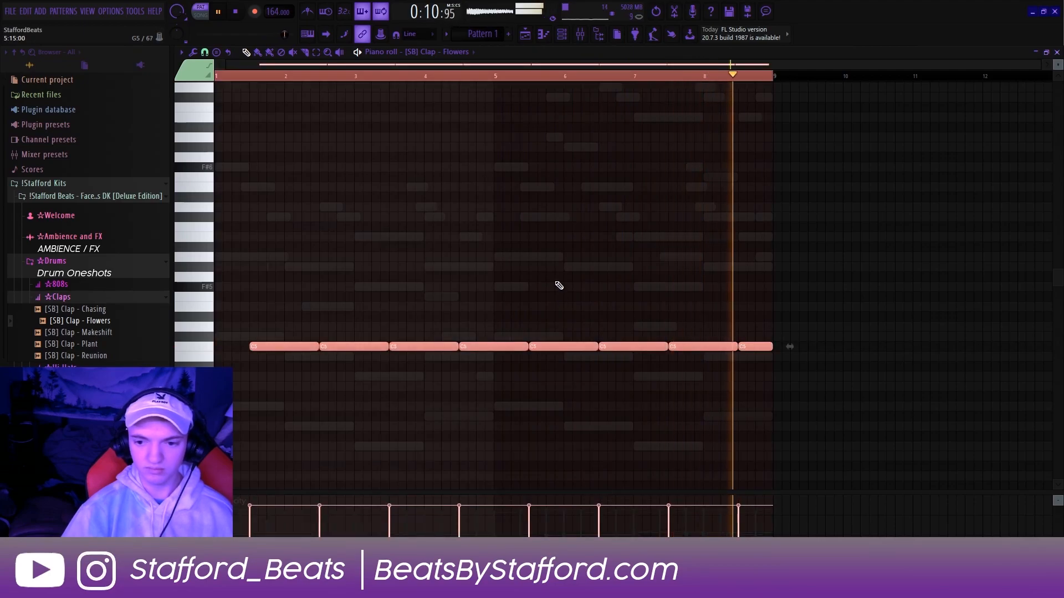
{"action": "left_click", "coordinate": [884, 189], "text": "ctrl"}
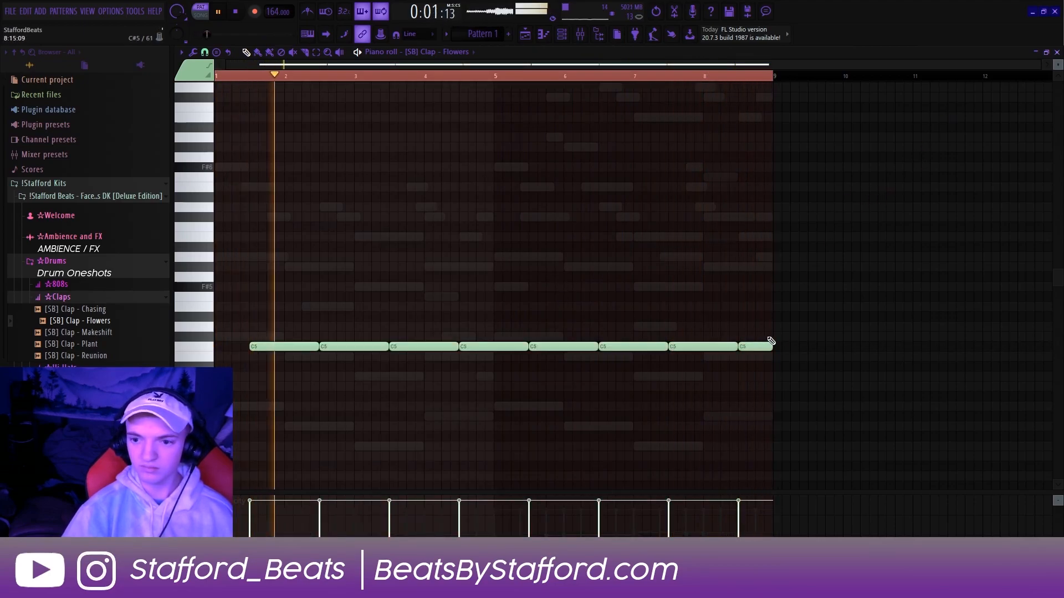
Step: Shorten the bar 4 clap to two steps and add an equally short, quieter clap directly after it
{"action": "left_click_drag", "start_coordinate": [526, 349], "coordinate": [467, 351]}
{"action": "left_click", "coordinate": [471, 350]}
{"action": "left_click", "coordinate": [473, 349], "text": "ctrl"}
{"action": "scroll", "coordinate": [484, 355], "scroll_direction": "down", "scroll_amount": 5}
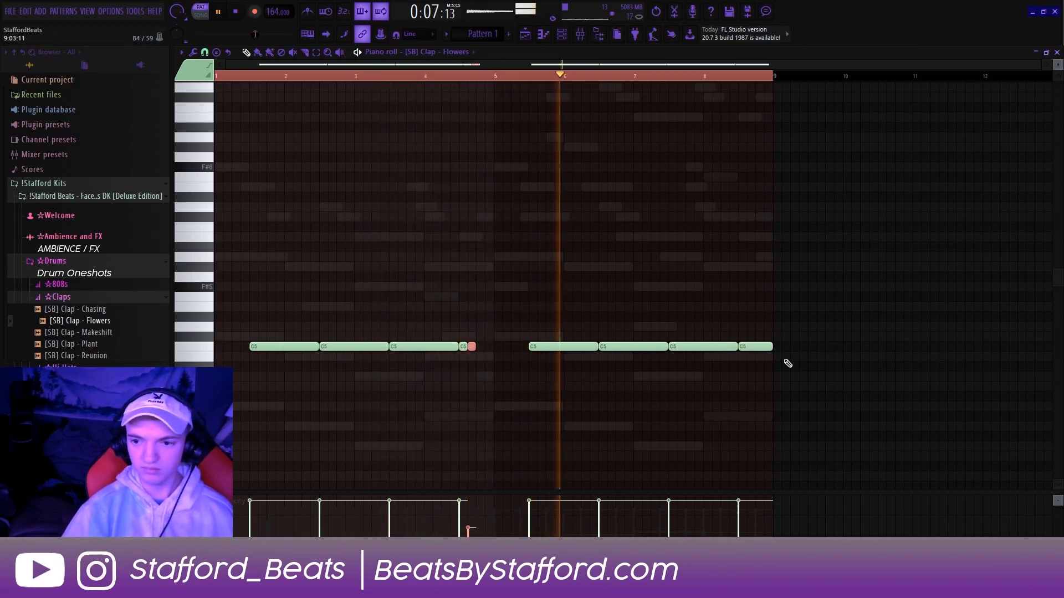
Step: Shorten the bar 8 clap to two steps, add a short quieter clap directly after it, and close the piano roll with playback stopped
{"action": "left_click_drag", "start_coordinate": [771, 348], "coordinate": [746, 356]}
{"action": "left_click", "coordinate": [750, 348]}
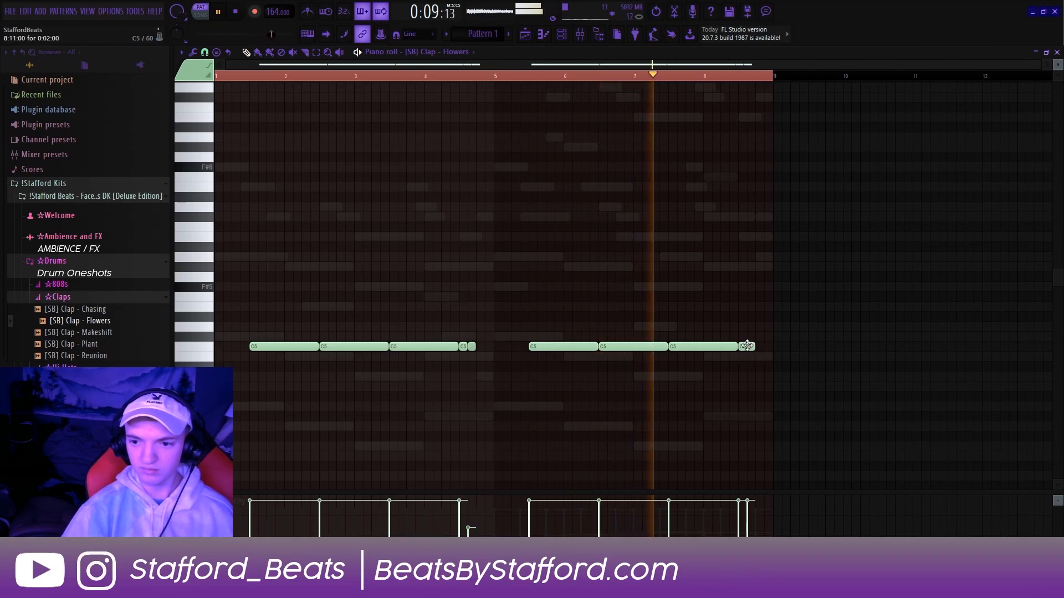
{"action": "left_click", "coordinate": [752, 350], "text": "ctrl"}
{"action": "scroll", "coordinate": [755, 363], "scroll_direction": "down", "scroll_amount": 5}
{"action": "left_click", "coordinate": [760, 223], "text": "ctrl"}
{"action": "left_click", "coordinate": [1057, 52]}
{"action": "key", "text": "space"}
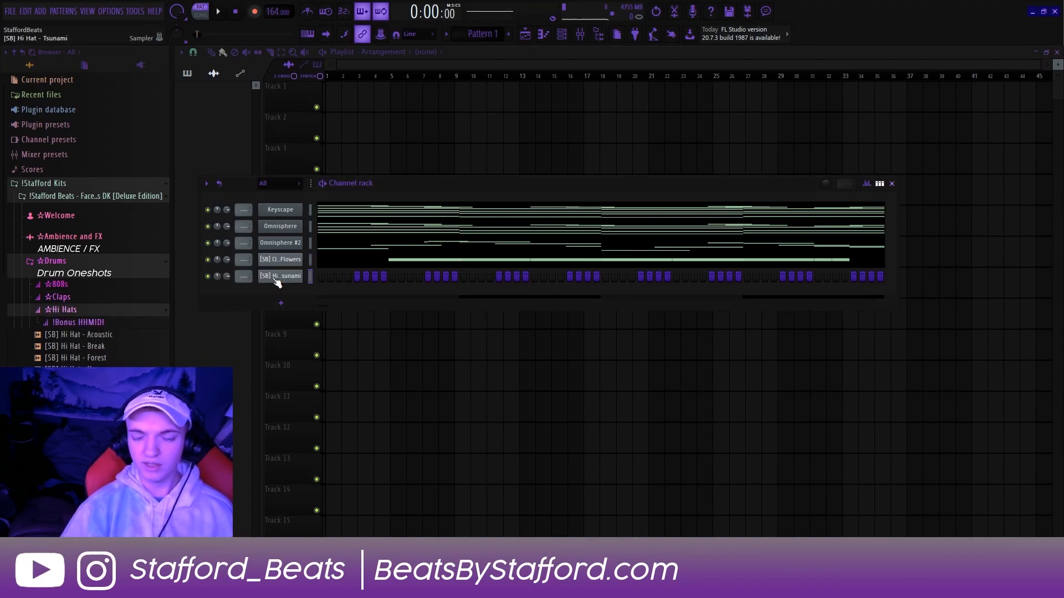
Step: Fill the [SB] Hi Hat - Tsunami channel every 2 steps and lower its channel volume to 52% during playback
{"action": "right_click", "coordinate": [277, 282]}
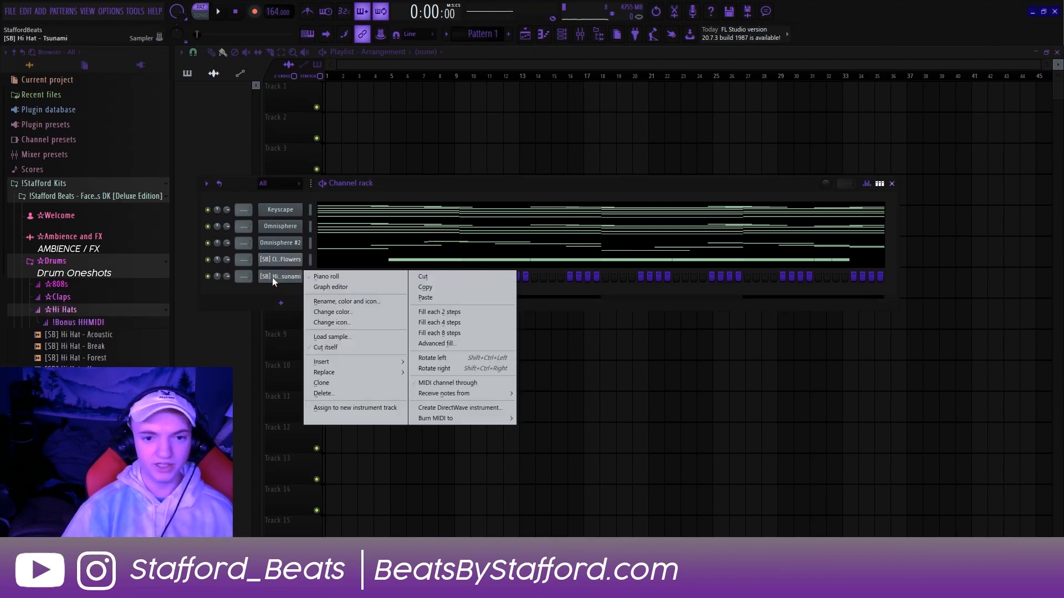
{"action": "left_click", "coordinate": [461, 314]}
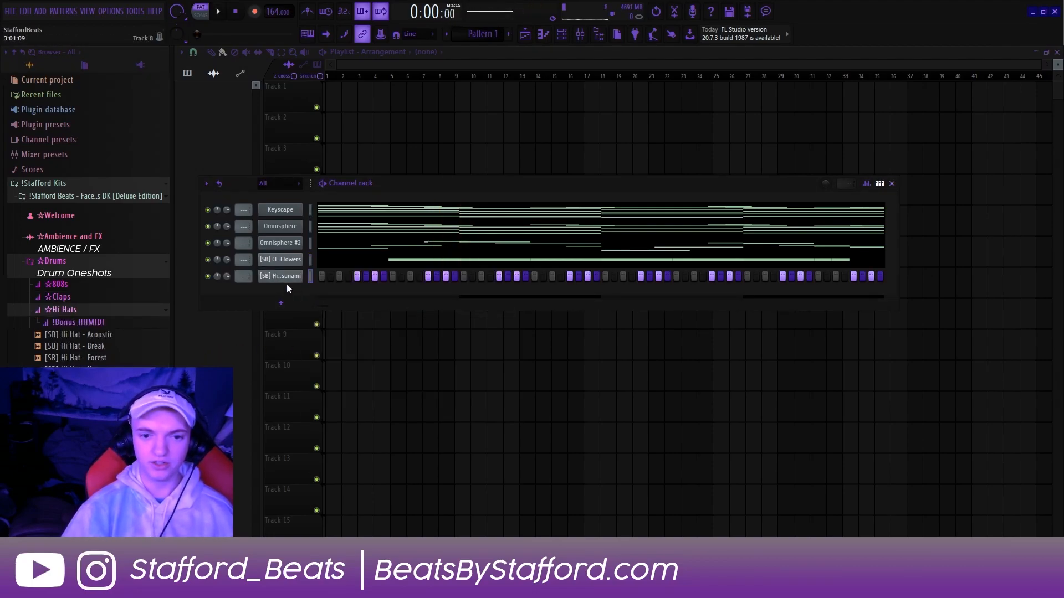
{"action": "key", "text": "space"}
{"action": "left_click_drag", "start_coordinate": [229, 278], "coordinate": [228, 288]}
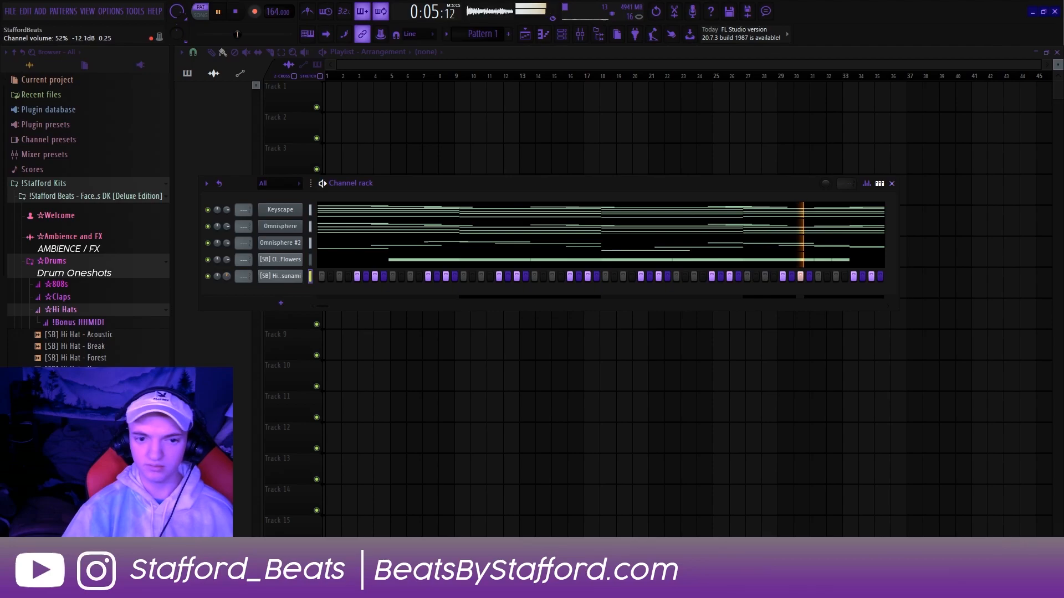
Step: Add the [SB] Kick - Misery sample from the drum kit's Kicks folder as a new channel
{"action": "left_click", "coordinate": [116, 315]}
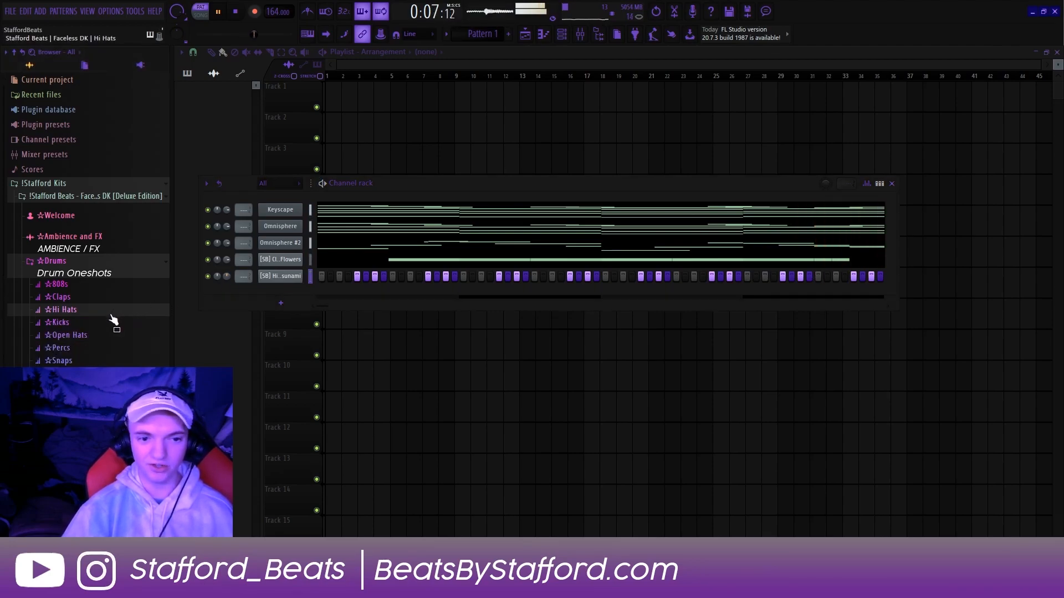
{"action": "left_click", "coordinate": [61, 323]}
{"action": "left_click", "coordinate": [92, 347]}
{"action": "left_click_drag", "start_coordinate": [284, 289], "coordinate": [285, 294]}
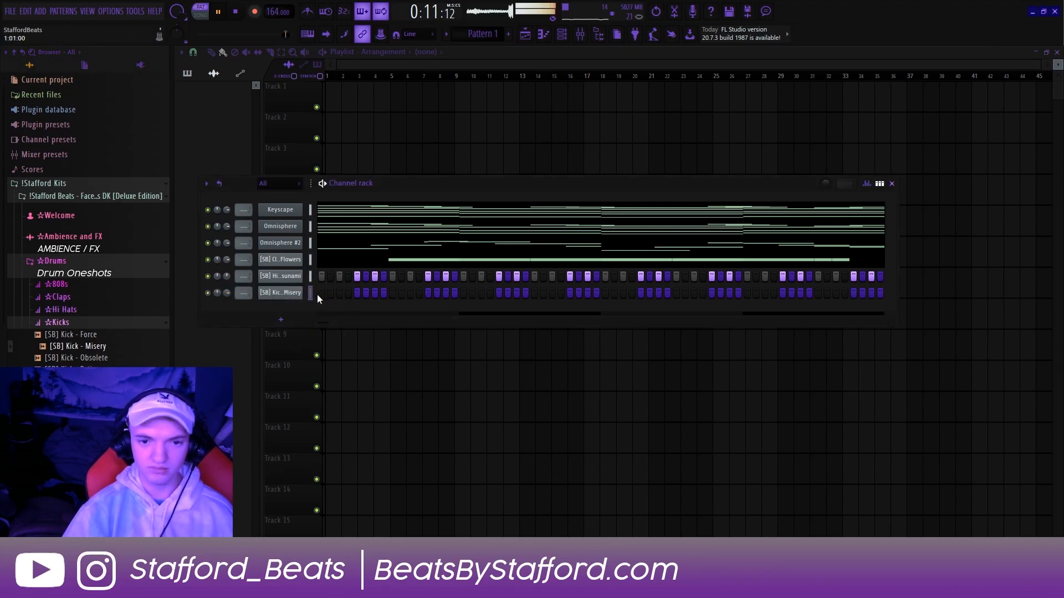
Step: Program a four-bar kick pattern in the step sequencer, with hits including steps 7 and 13 of bar 1 and step 5 of bar 2
{"action": "left_click", "coordinate": [375, 296]}
{"action": "key", "text": "space"}
{"action": "key", "text": "space"}
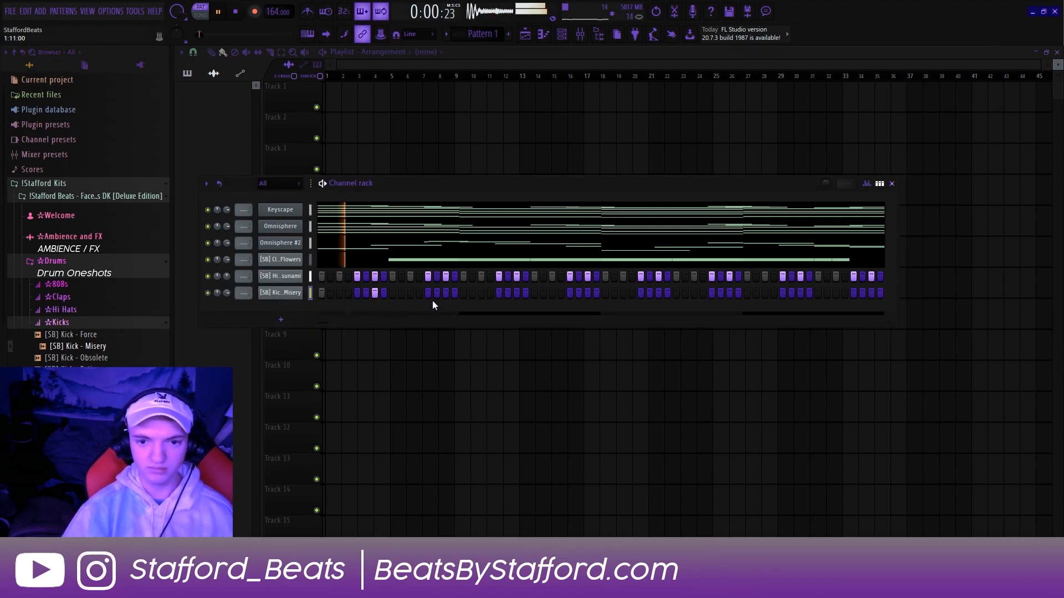
{"action": "left_click", "coordinate": [427, 297]}
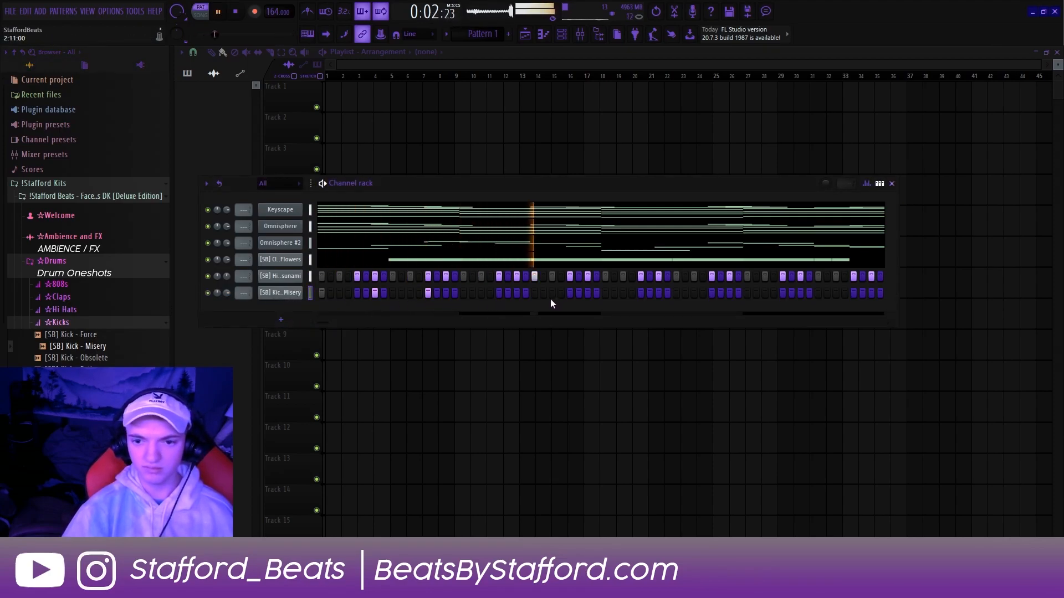
{"action": "left_click", "coordinate": [604, 296]}
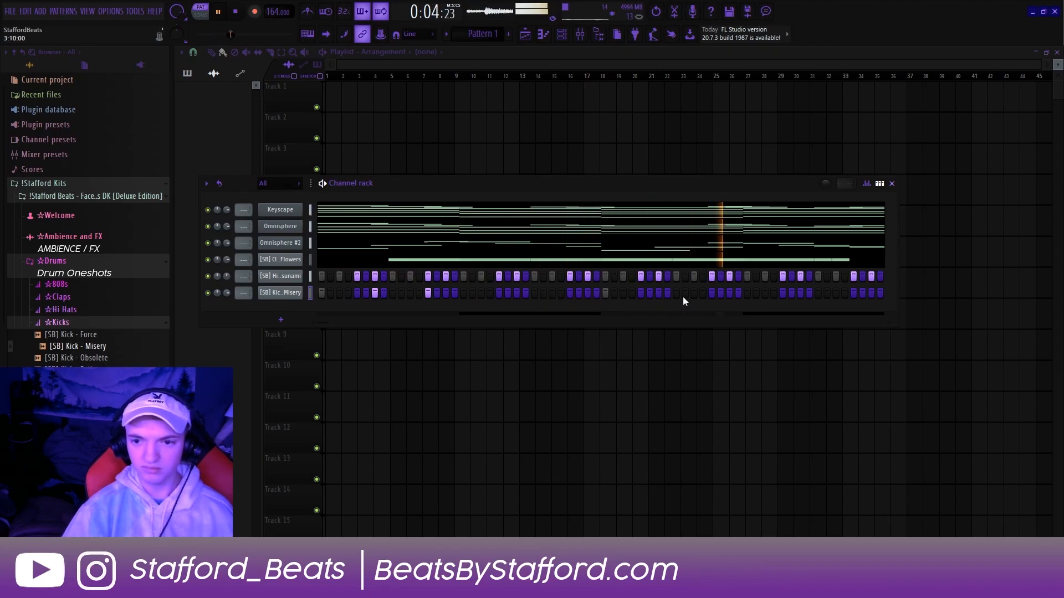
{"action": "left_click", "coordinate": [712, 294]}
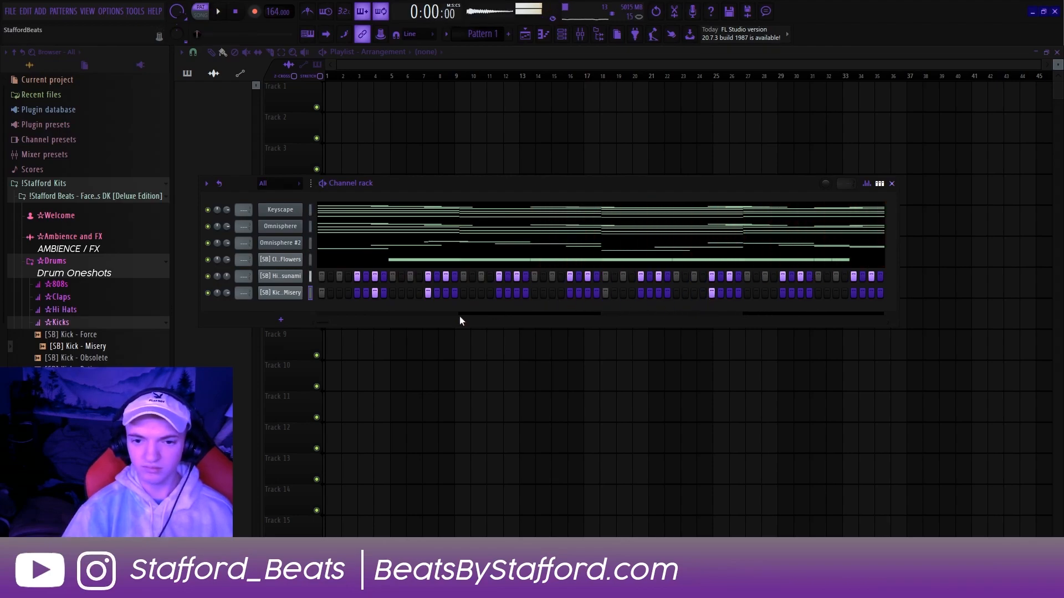
{"action": "left_click", "coordinate": [505, 295]}
{"action": "left_click", "coordinate": [498, 294]}
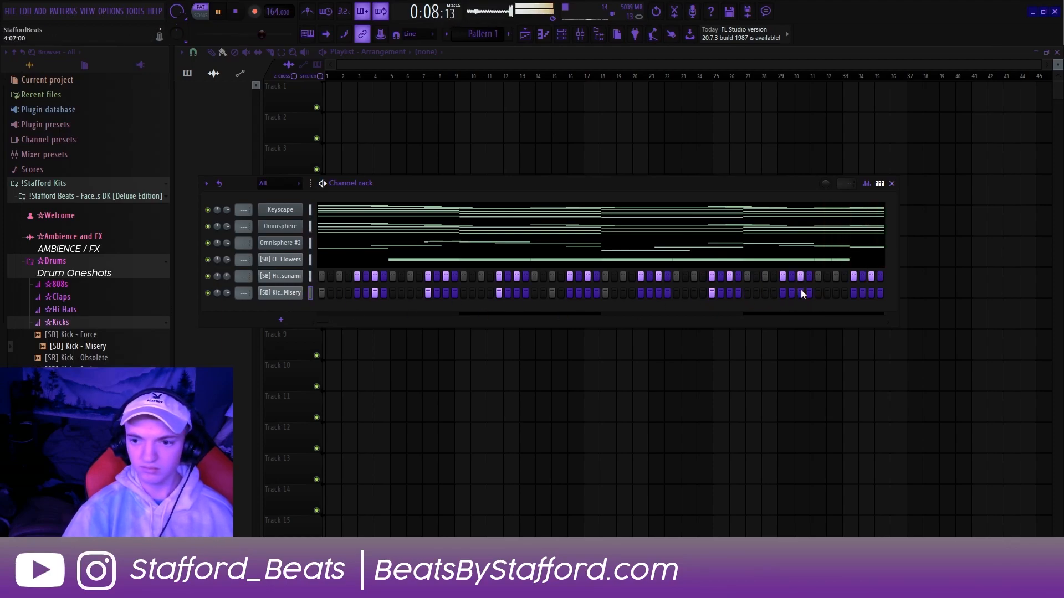
Step: Convert the kick steps to piano roll notes, duplicate them into bars 5 to 8, and raise all kick velocities
{"action": "right_click", "coordinate": [293, 293]}
{"action": "left_click", "coordinate": [318, 291]}
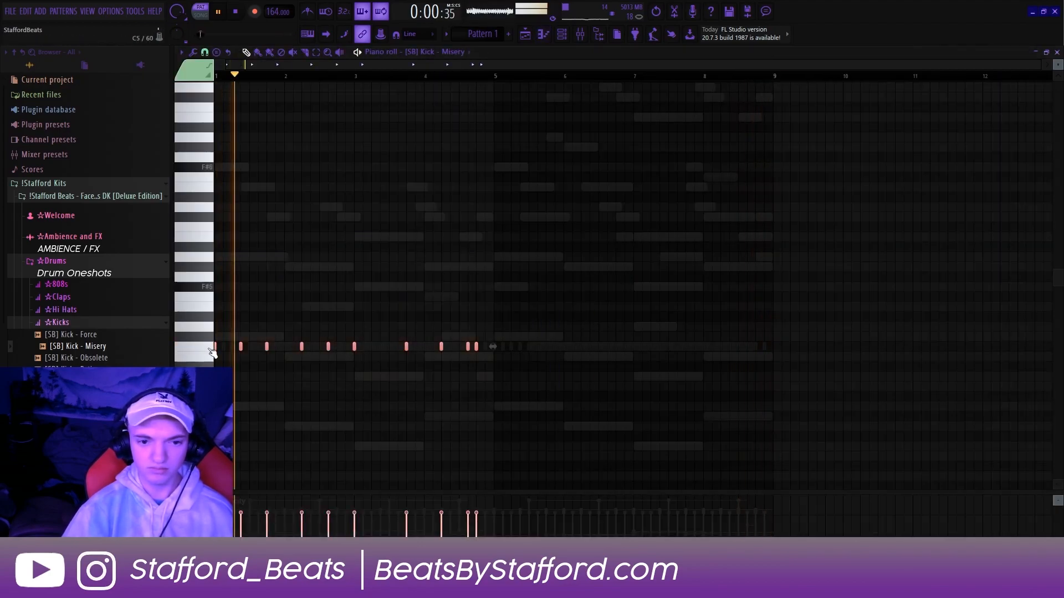
{"action": "key", "text": "ctrl+b"}
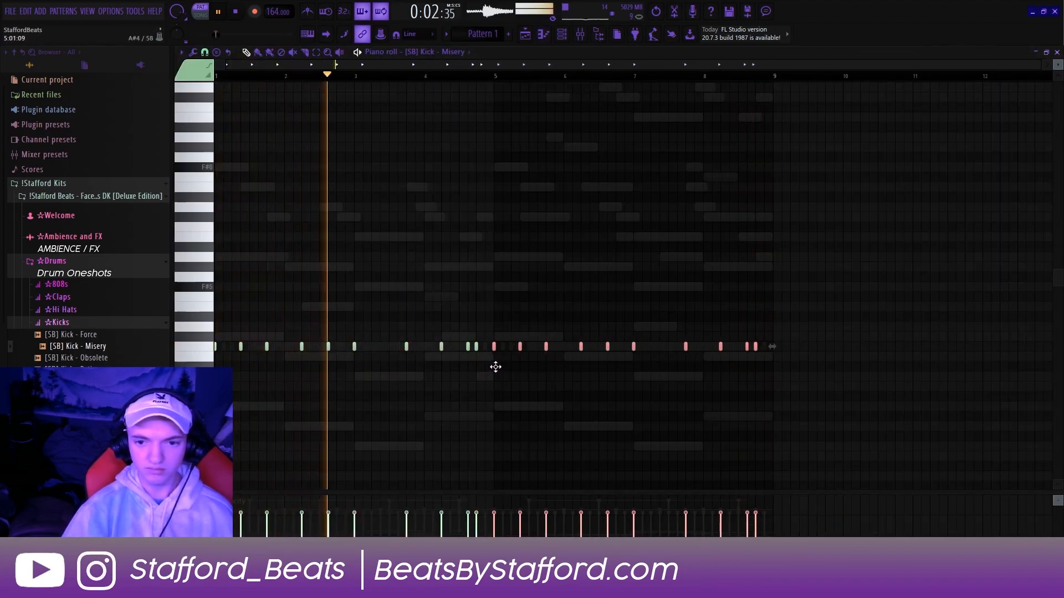
{"action": "key", "text": "ctrl+a"}
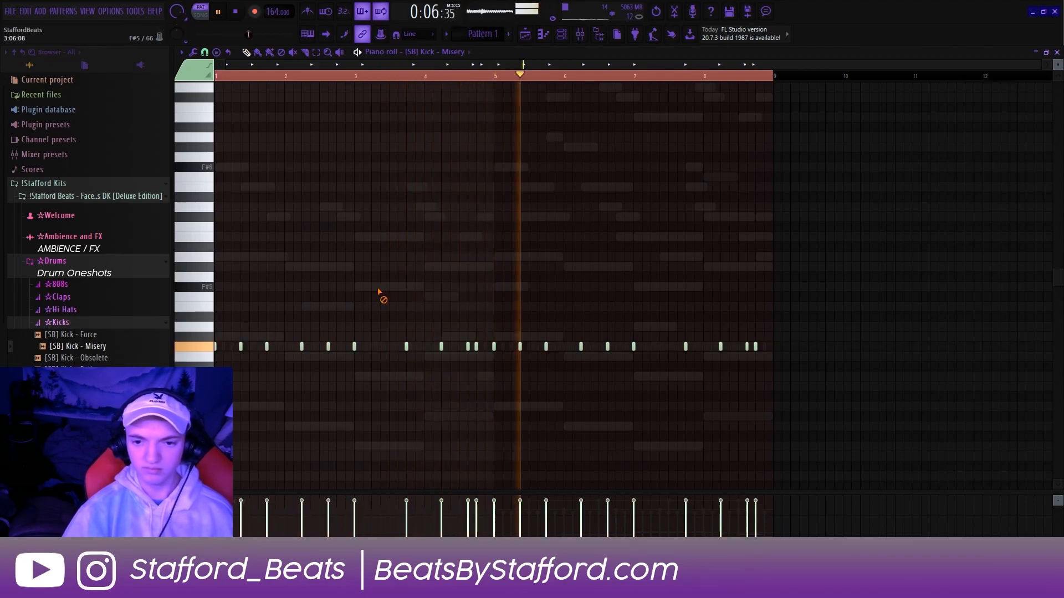
{"action": "key", "text": "F5"}
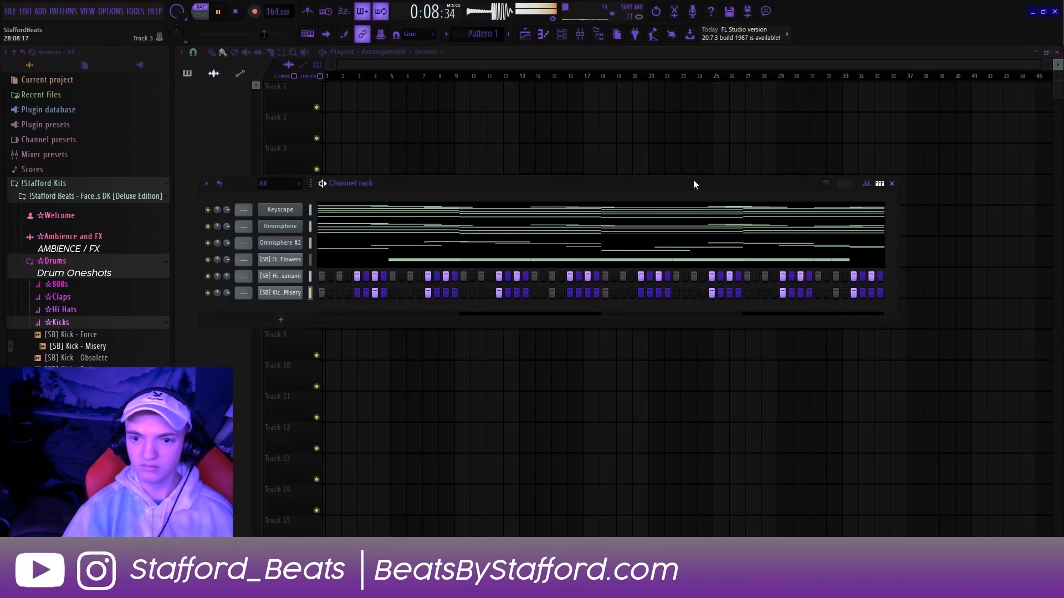
Step: Audition the kit's open hats and add the [SB] Open Hat - Senses sample as a new channel
{"action": "left_click", "coordinate": [62, 323]}
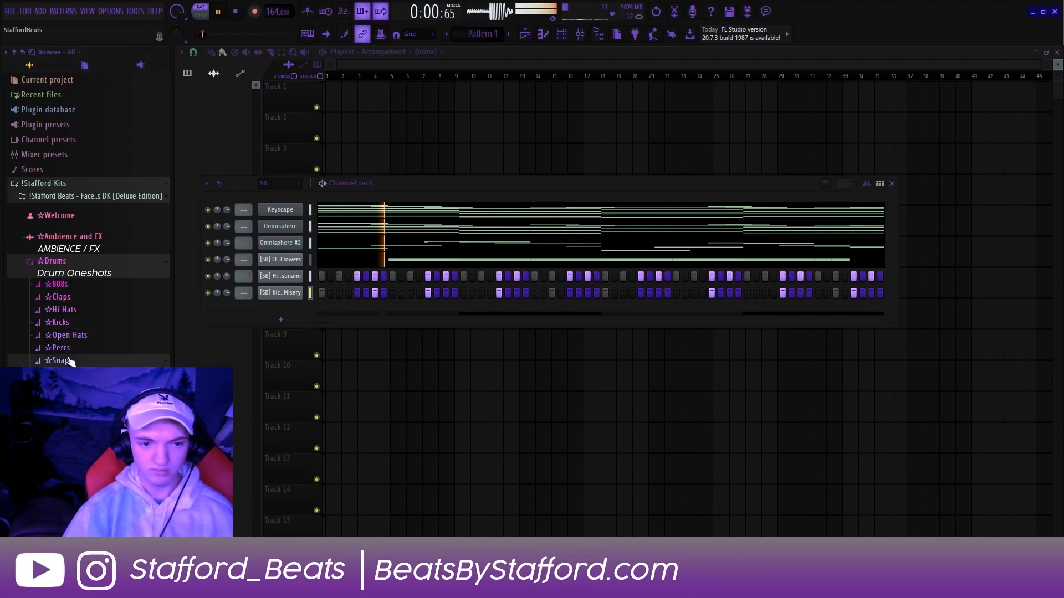
{"action": "left_click", "coordinate": [66, 336]}
{"action": "left_click", "coordinate": [72, 383]}
{"action": "left_click", "coordinate": [72, 394]}
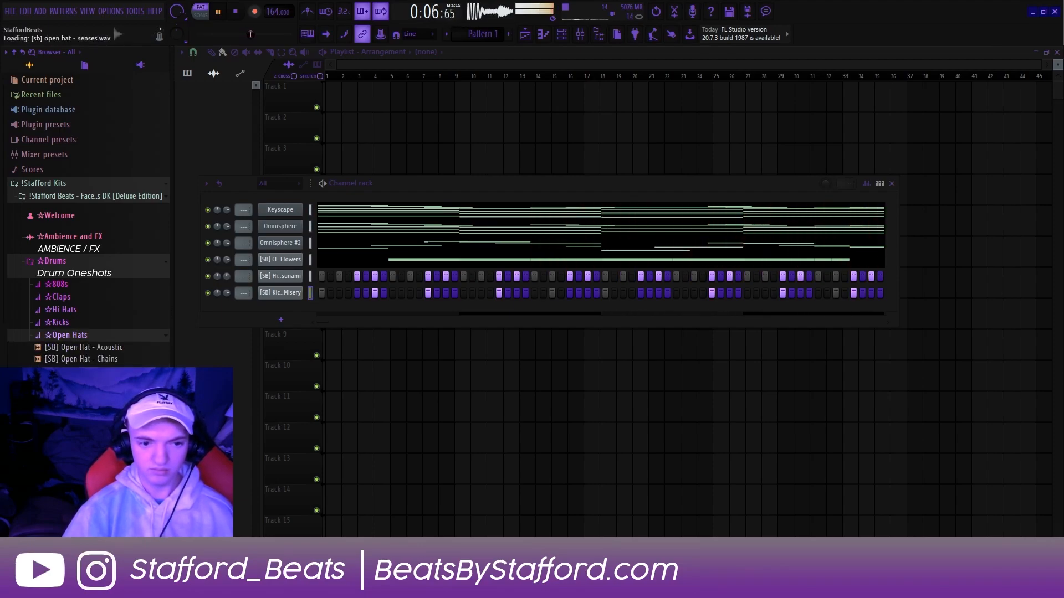
{"action": "left_click_drag", "start_coordinate": [297, 304], "coordinate": [302, 310]}
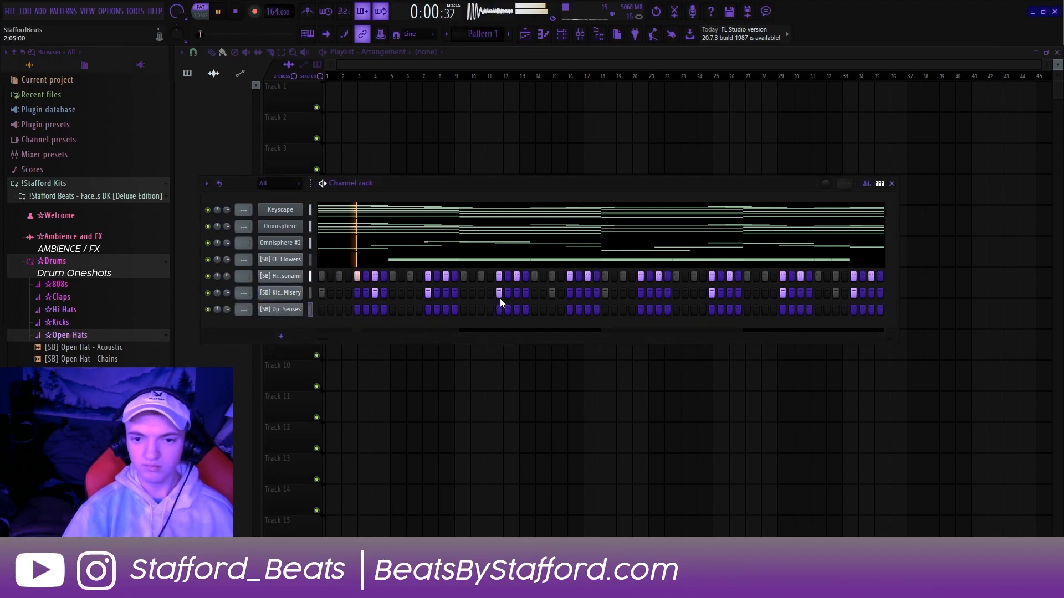
Step: Place open hat hits on step 5 of bars 2 and 4 while checking them in playback
{"action": "left_click", "coordinate": [501, 312]}
{"action": "key", "text": "space"}
{"action": "key", "text": "space"}
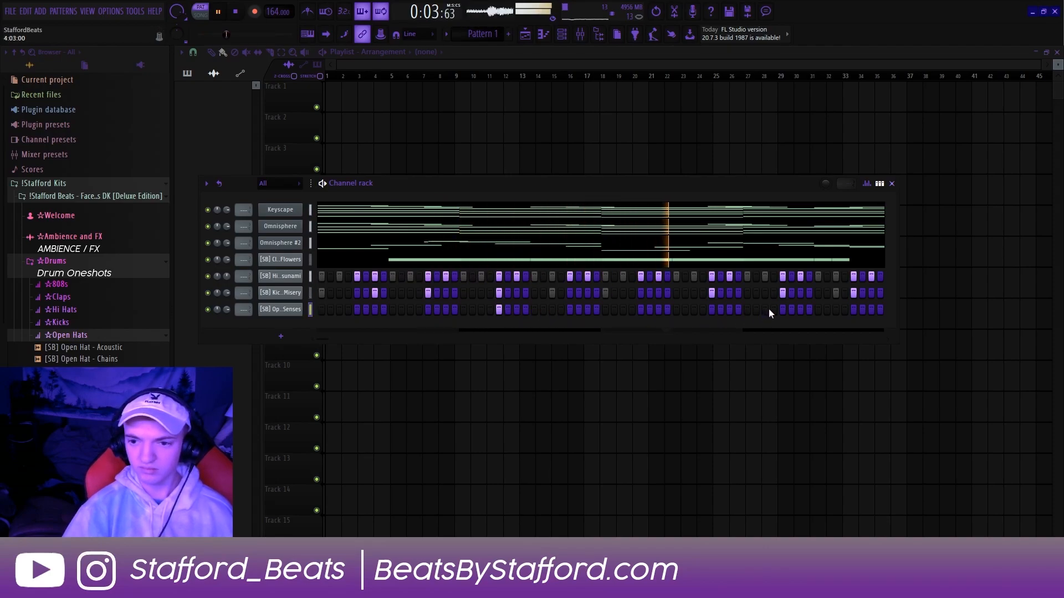
{"action": "left_click", "coordinate": [783, 310]}
{"action": "key", "text": "space"}
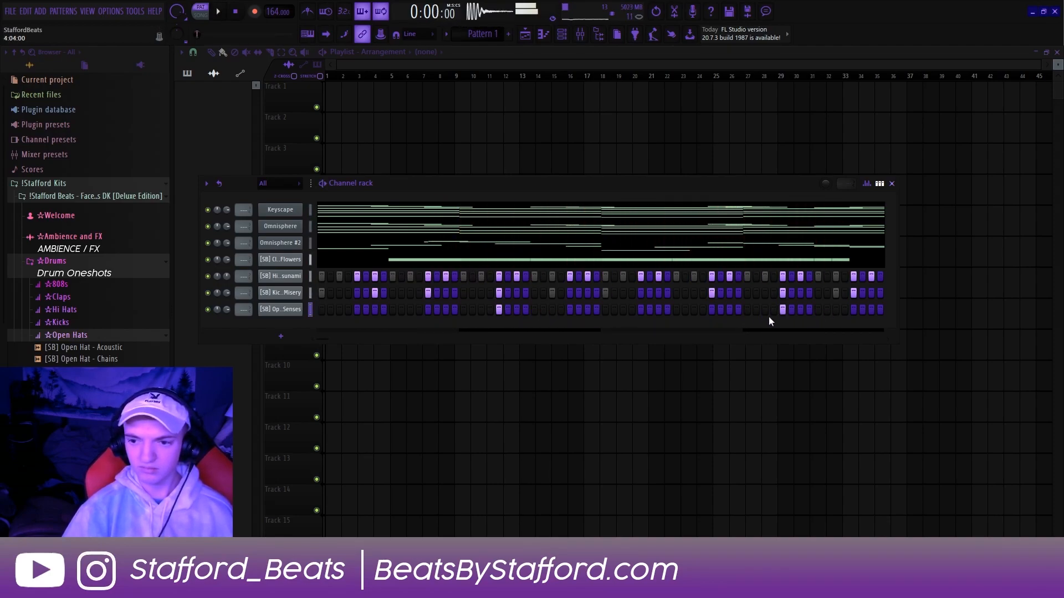
Step: Enable Cut itself for the open hat and add much quieter hits on step 9 of bars 2 and 4
{"action": "right_click", "coordinate": [287, 317]}
{"action": "left_click", "coordinate": [325, 381]}
{"action": "right_click", "coordinate": [288, 321]}
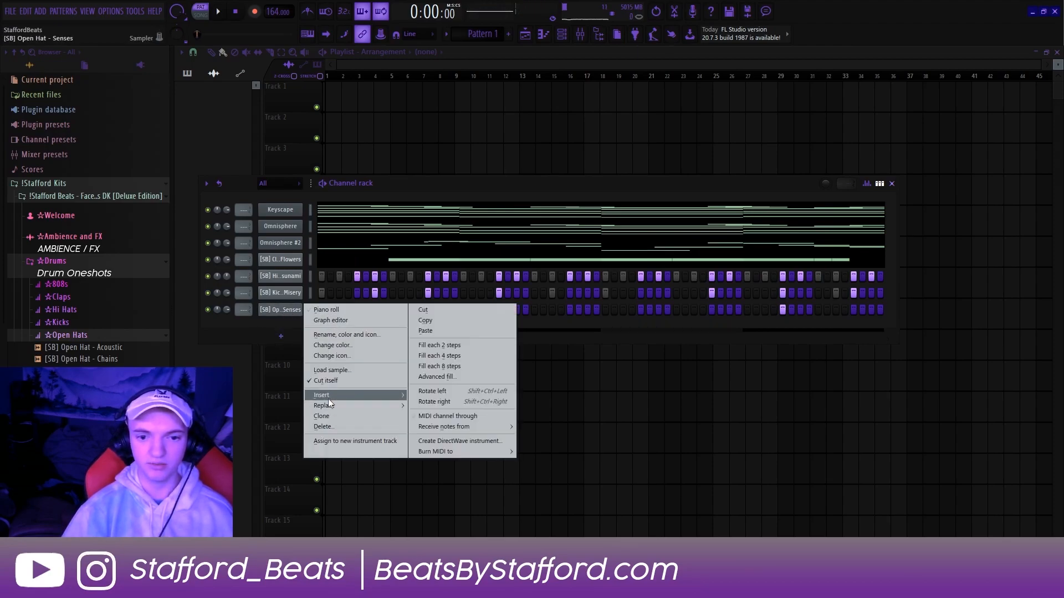
{"action": "left_click", "coordinate": [330, 320]}
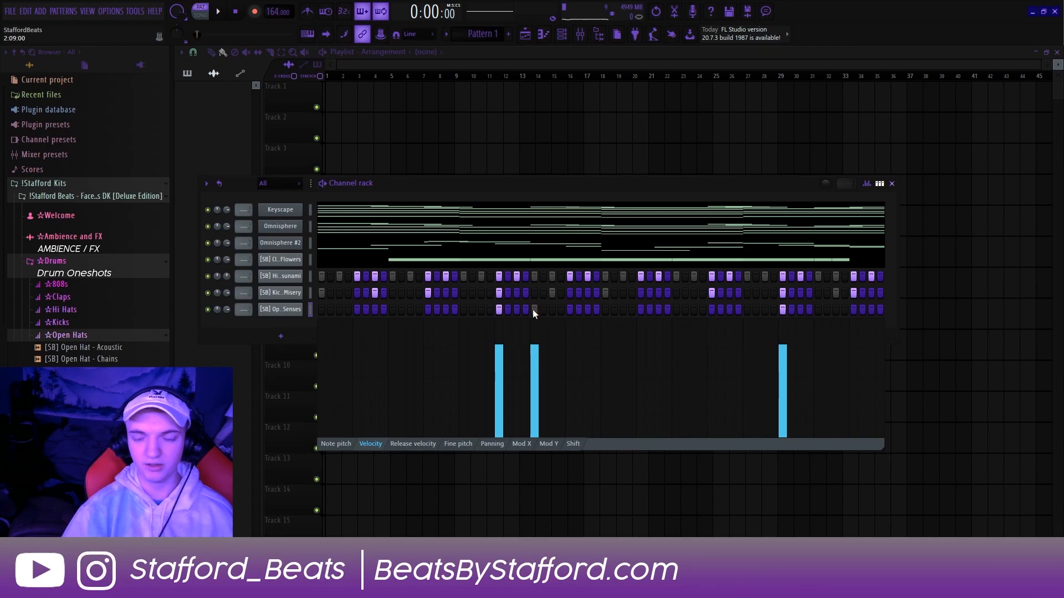
{"action": "left_click", "coordinate": [818, 309]}
{"action": "left_click", "coordinate": [818, 309]}
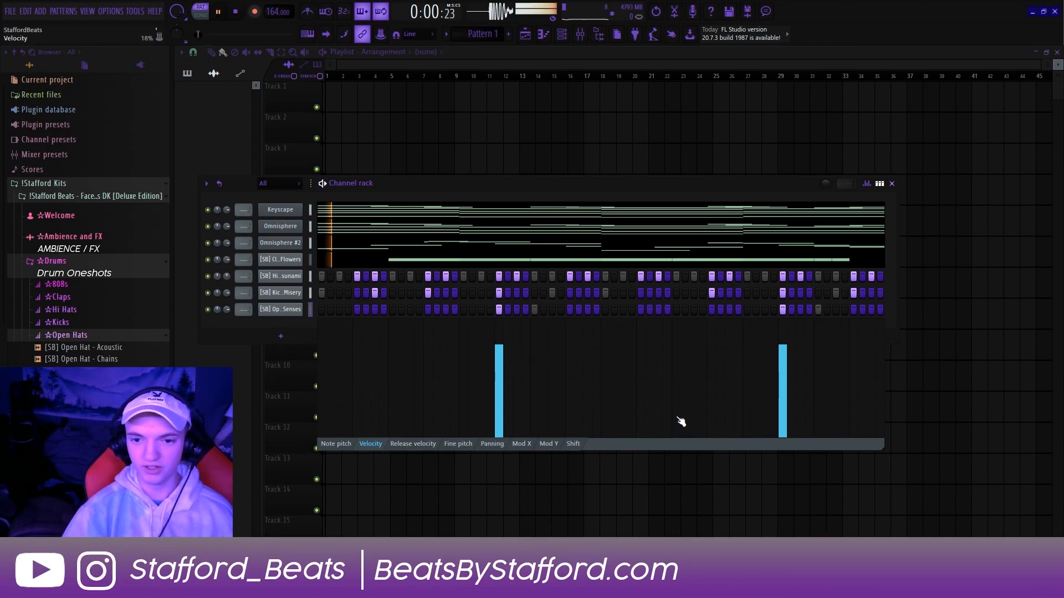
{"action": "key", "text": "space"}
Step: Convert the open hat steps to piano roll notes and duplicate the bar 2 and 4 hits into bars 6 and 8
{"action": "right_click", "coordinate": [293, 309]}
{"action": "left_click", "coordinate": [351, 308]}
{"action": "key", "text": "space"}
{"action": "key", "text": "ctrl+a"}
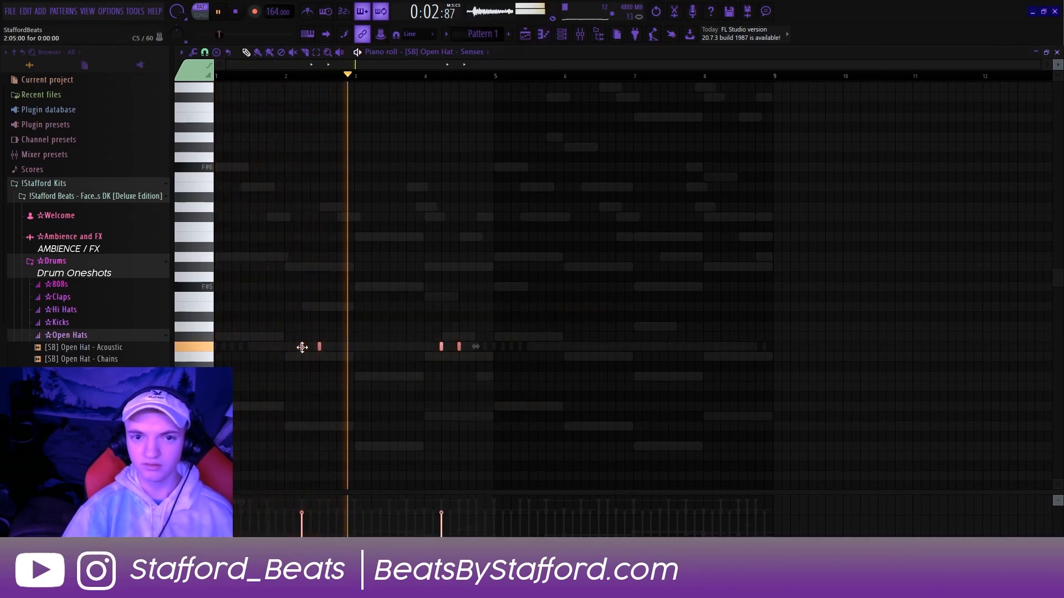
{"action": "left_click_drag", "start_coordinate": [302, 347], "coordinate": [582, 374]}
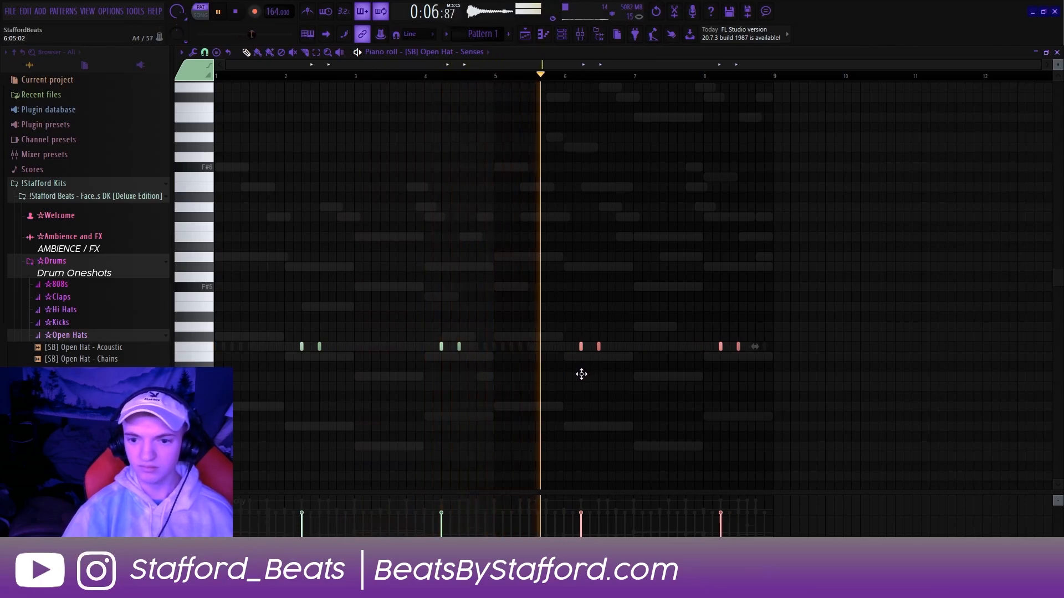
{"action": "left_click_drag", "start_coordinate": [612, 298], "coordinate": [766, 359]}
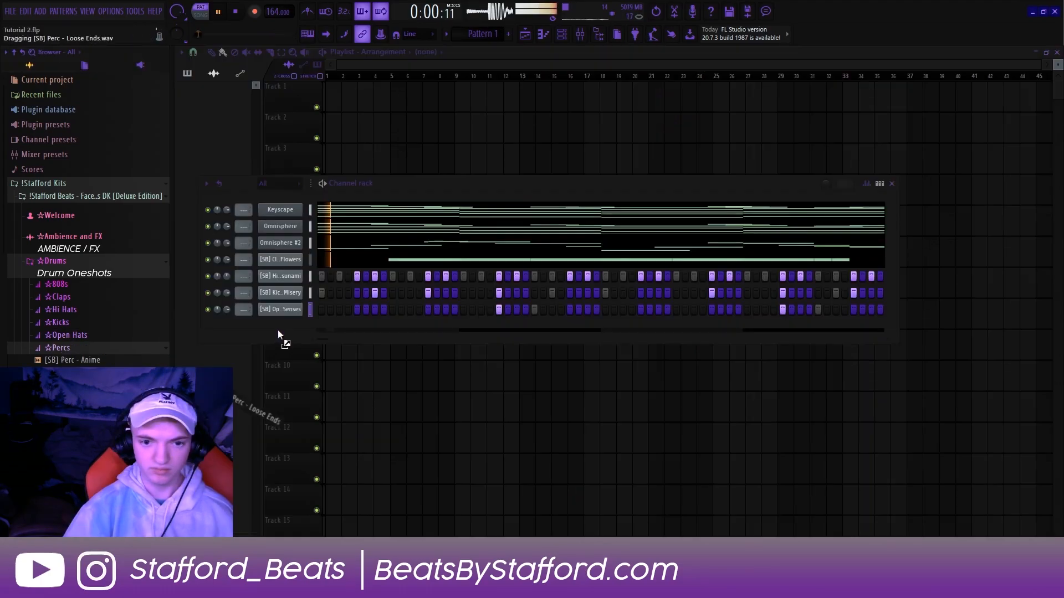
Step: Add [SB] Perc - Loose Ends as a channel with a hit on step 1 of bar 1, and add [SB] Perc - Undo as another
{"action": "left_click_drag", "start_coordinate": [278, 330], "coordinate": [307, 325]}
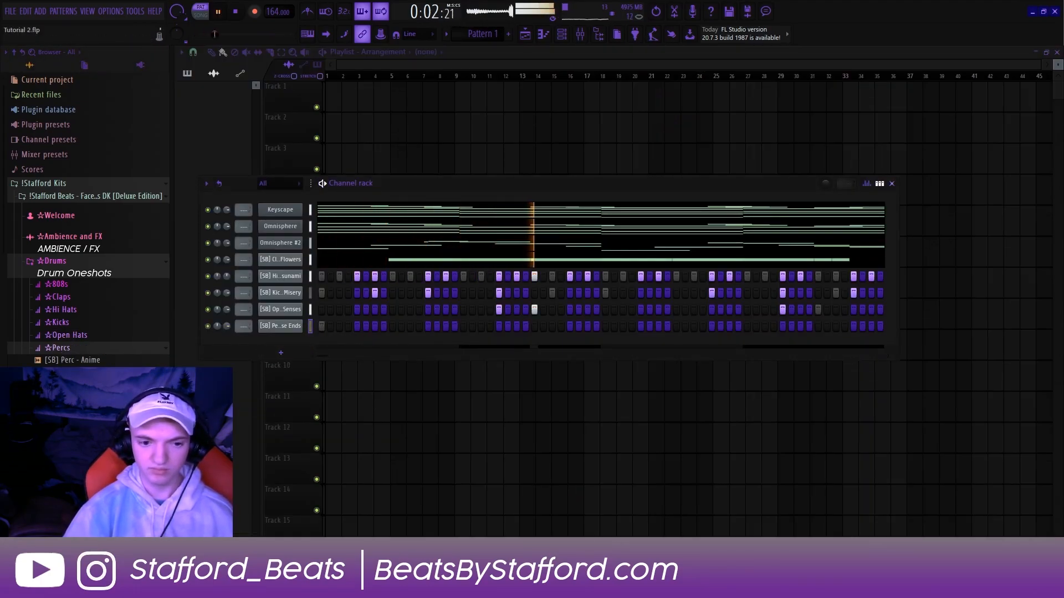
{"action": "left_click_drag", "start_coordinate": [78, 386], "coordinate": [292, 341]}
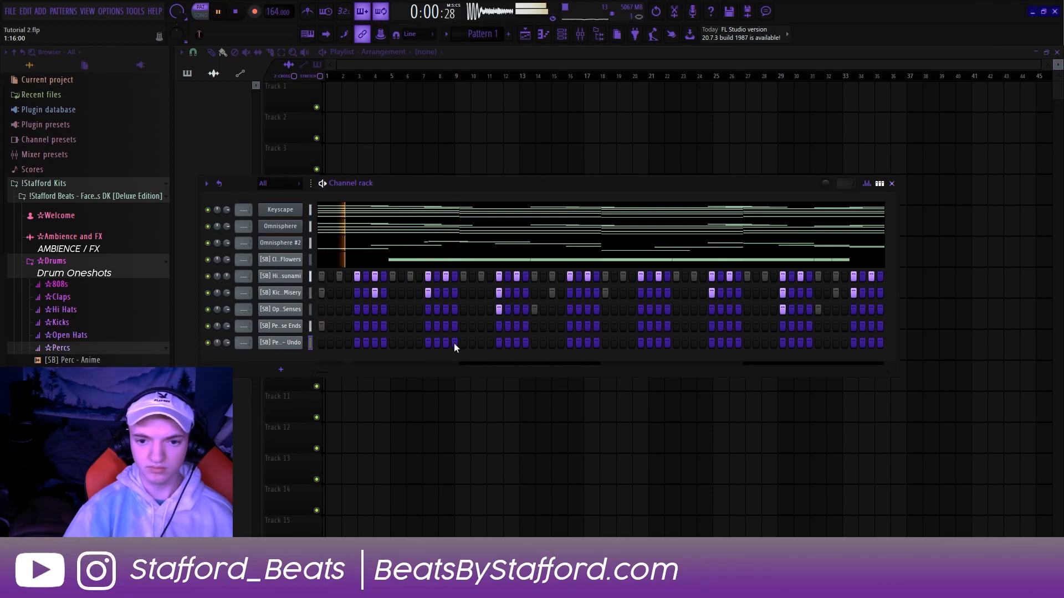
{"action": "left_click", "coordinate": [481, 343]}
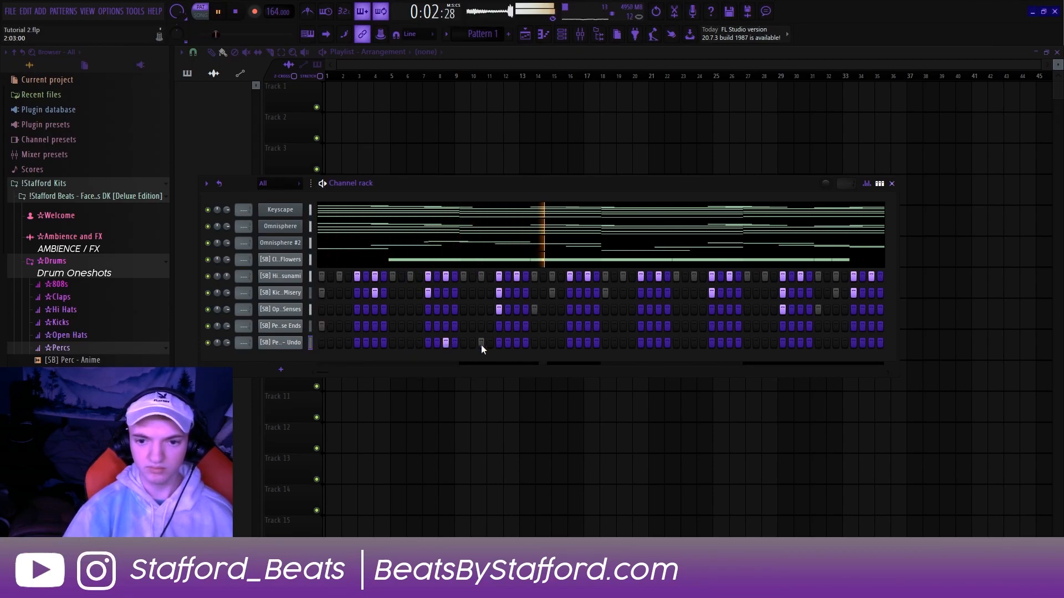
{"action": "key", "text": "space"}
{"action": "left_click", "coordinate": [88, 196]}
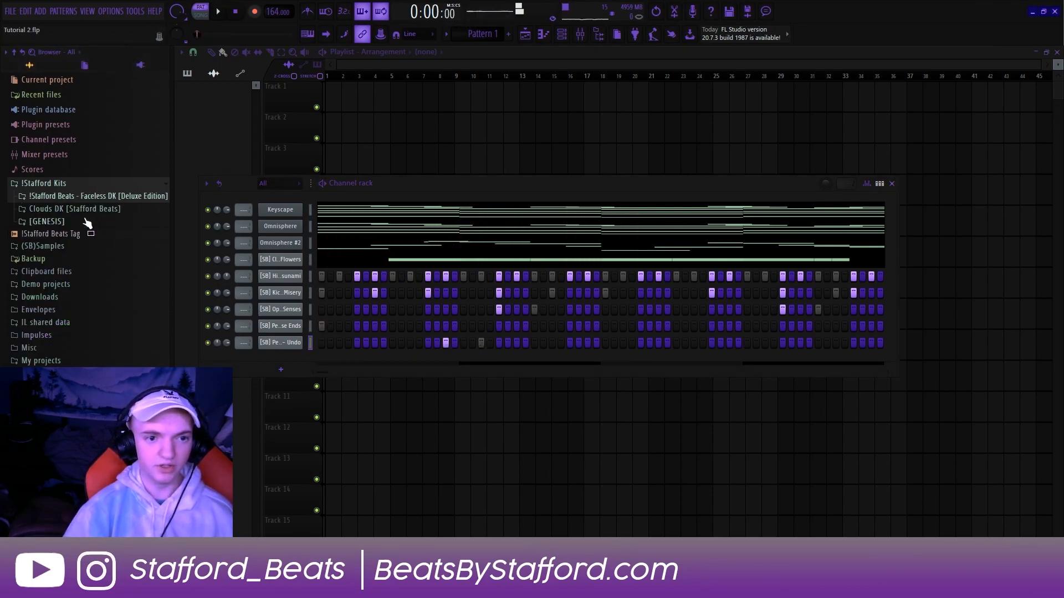
{"action": "left_click", "coordinate": [78, 210]}
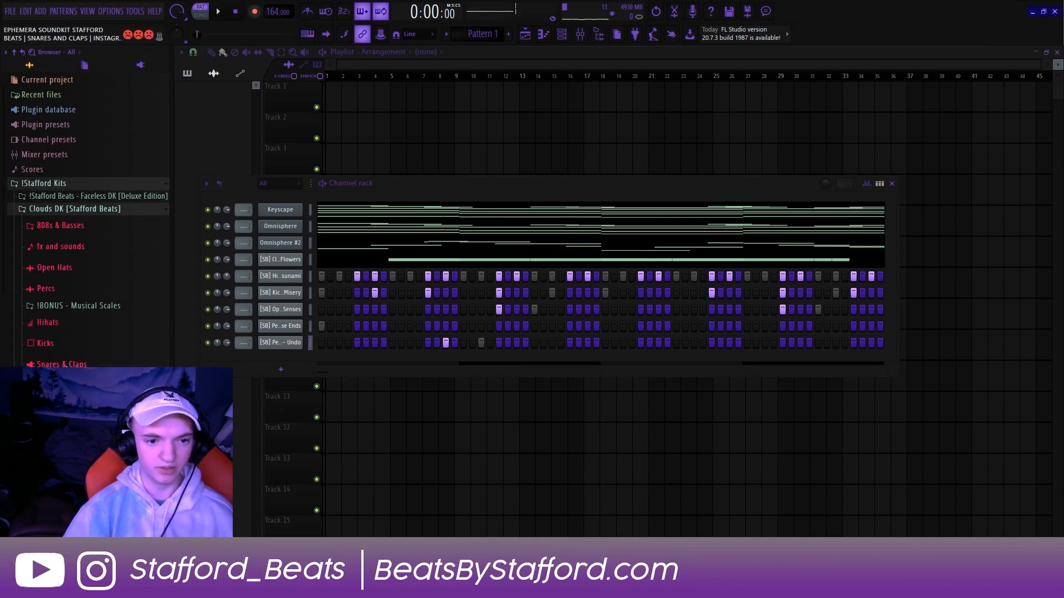
{"action": "left_click", "coordinate": [54, 363]}
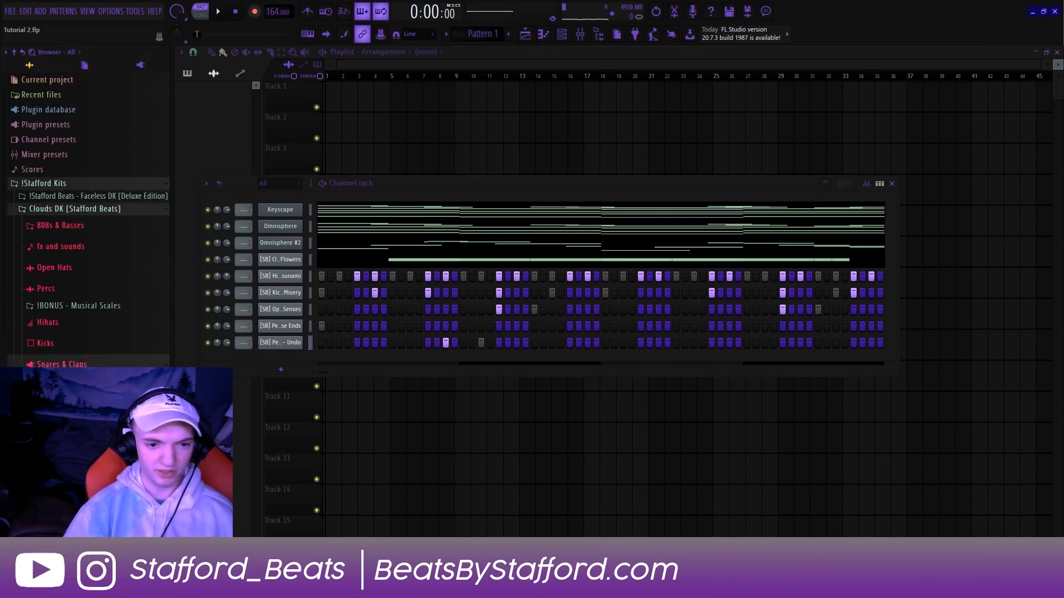
{"action": "left_click_drag", "start_coordinate": [323, 368], "coordinate": [321, 345]}
Step: Add snare hits on steps 7 and 15 of bar 3 and step 3 of bar 4, and duplicate the four-bar pattern into bars 5–8
{"action": "key", "text": "space"}
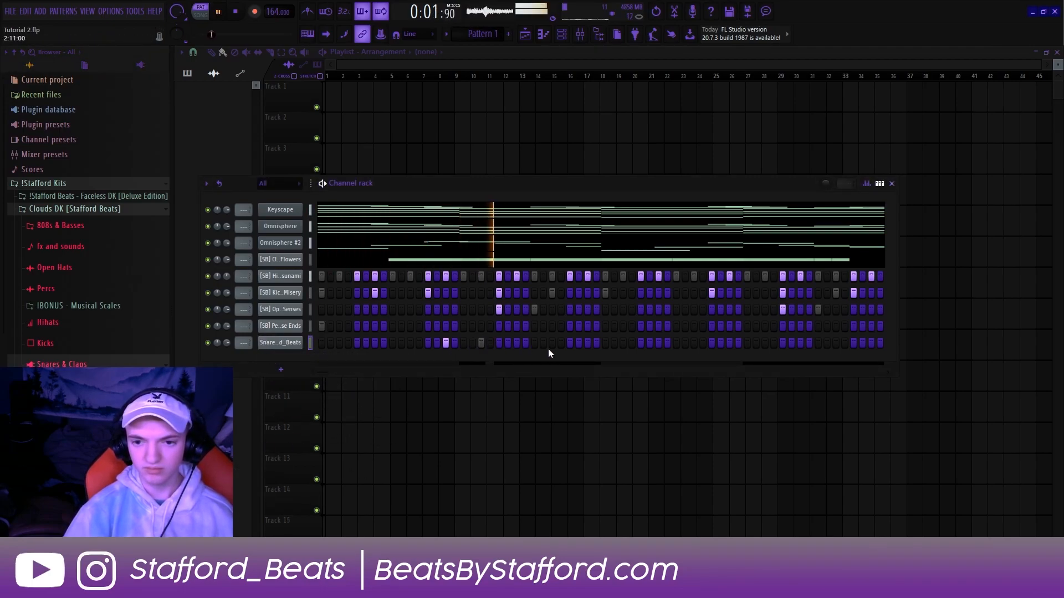
{"action": "left_click", "coordinate": [658, 343]}
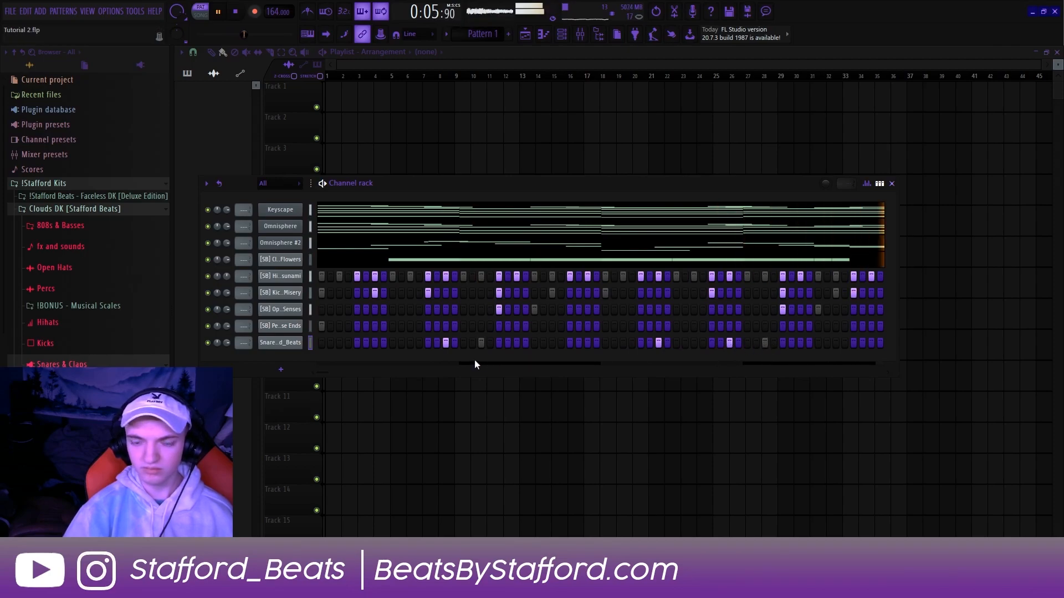
{"action": "right_click", "coordinate": [299, 342]}
{"action": "left_click", "coordinate": [325, 342]}
{"action": "key", "text": "ctrl+a"}
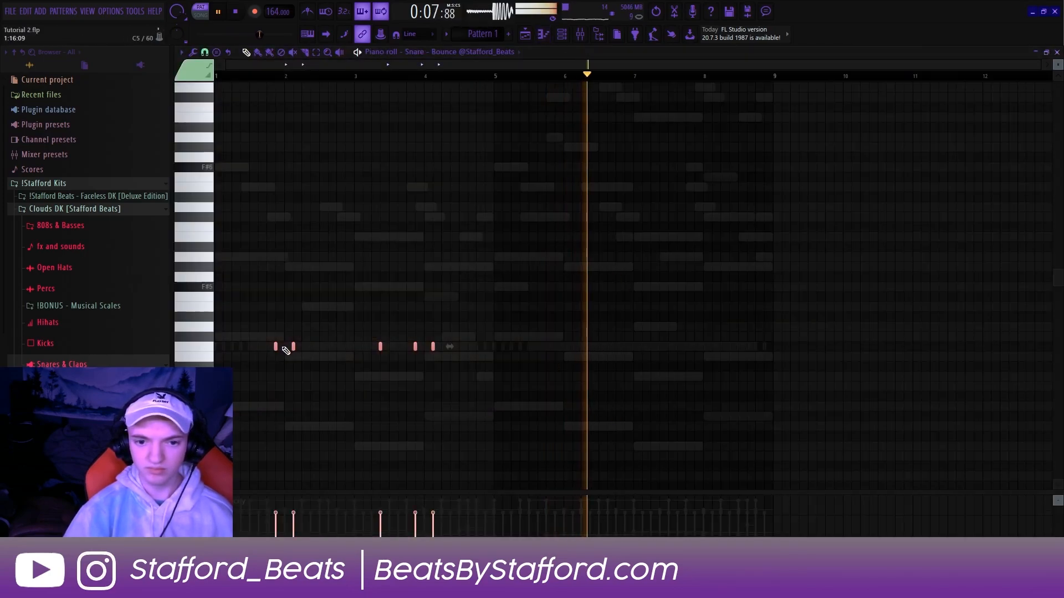
{"action": "mouse_move", "coordinate": [275, 346]}
{"action": "left_mouse_down"}
{"action": "mouse_move", "coordinate": [558, 354]}
{"action": "mouse_move", "coordinate": [552, 360]}
{"action": "left_mouse_up"}
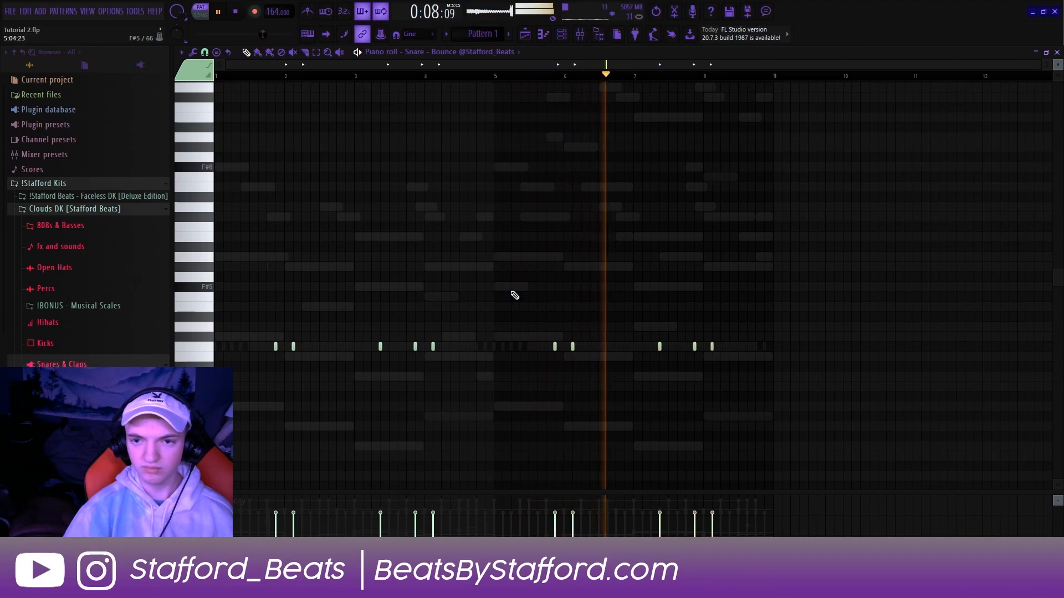
Step: Add two extra snare notes on steps 1 and 2 of bar 8 and play the pattern back
{"action": "key", "text": "ctrl+a"}
{"action": "left_click", "coordinate": [705, 347]}
{"action": "key", "text": "space"}
{"action": "left_click", "coordinate": [702, 346]}
{"action": "left_click", "coordinate": [709, 347]}
{"action": "key", "text": "space"}
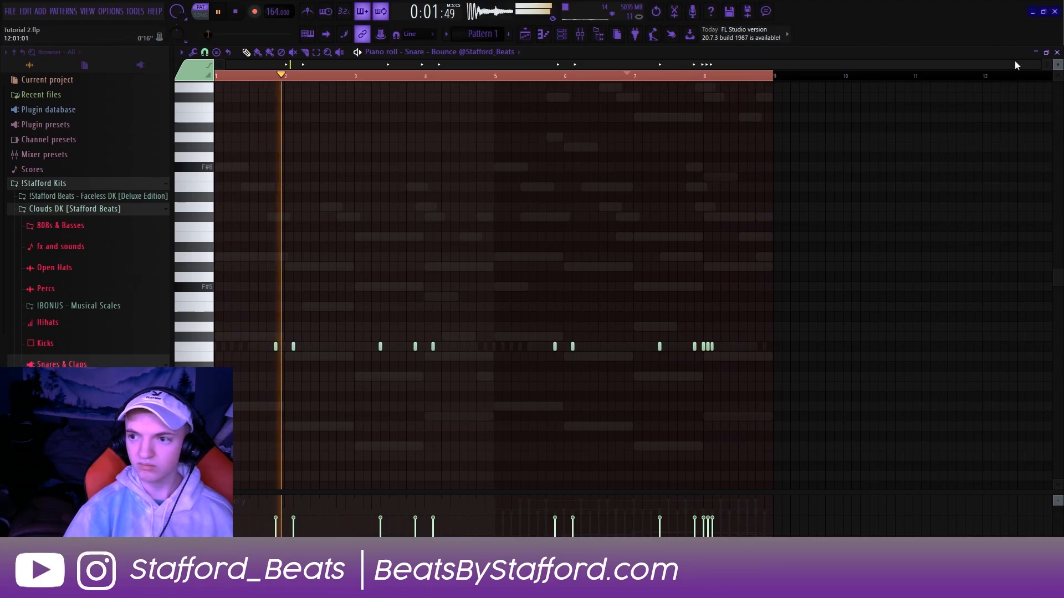
{"action": "key", "text": "F7"}
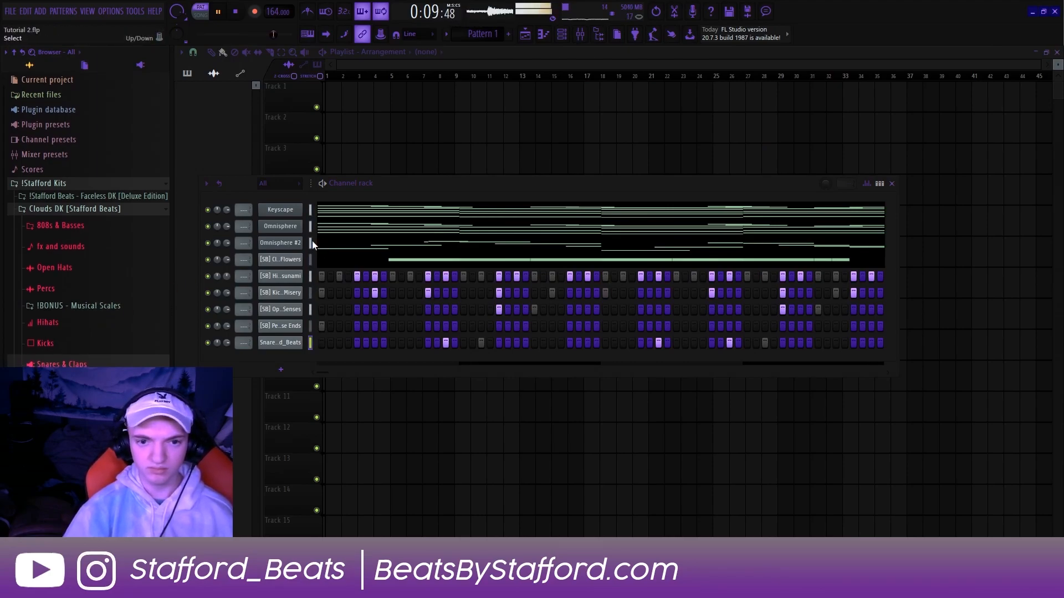
Step: Assign Keyscape, Omnisphere and Omnisphere #2 to mixer tracks 6–8 and route all three only to Chain 1
{"action": "key", "text": "space"}
{"action": "key", "text": "ctrl+l"}
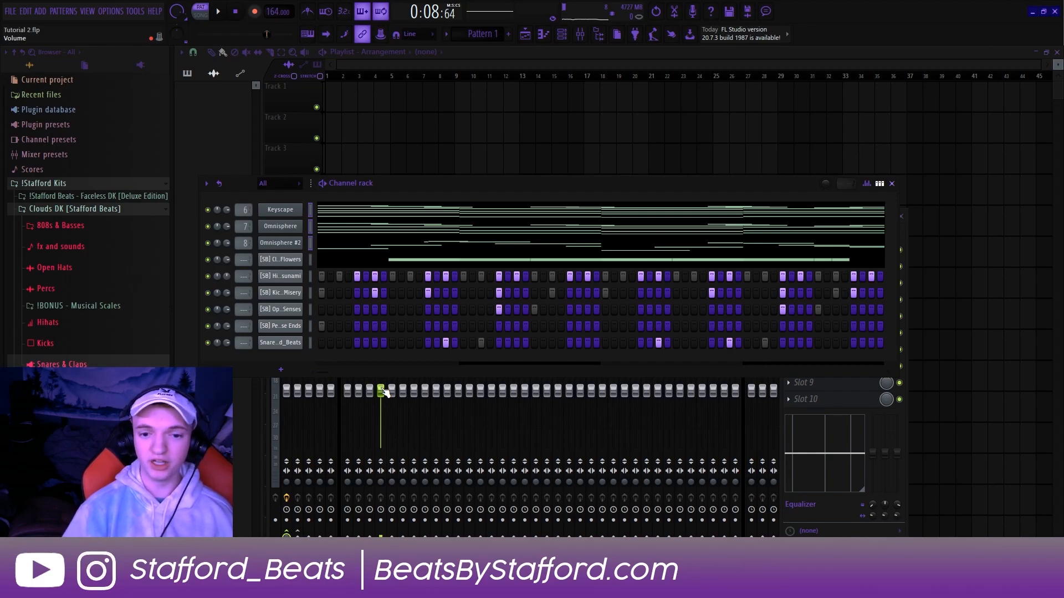
{"action": "left_click", "coordinate": [384, 391]}
{"action": "left_click_drag", "start_coordinate": [427, 213], "coordinate": [457, 183]}
{"action": "left_click_drag", "start_coordinate": [387, 260], "coordinate": [407, 261]}
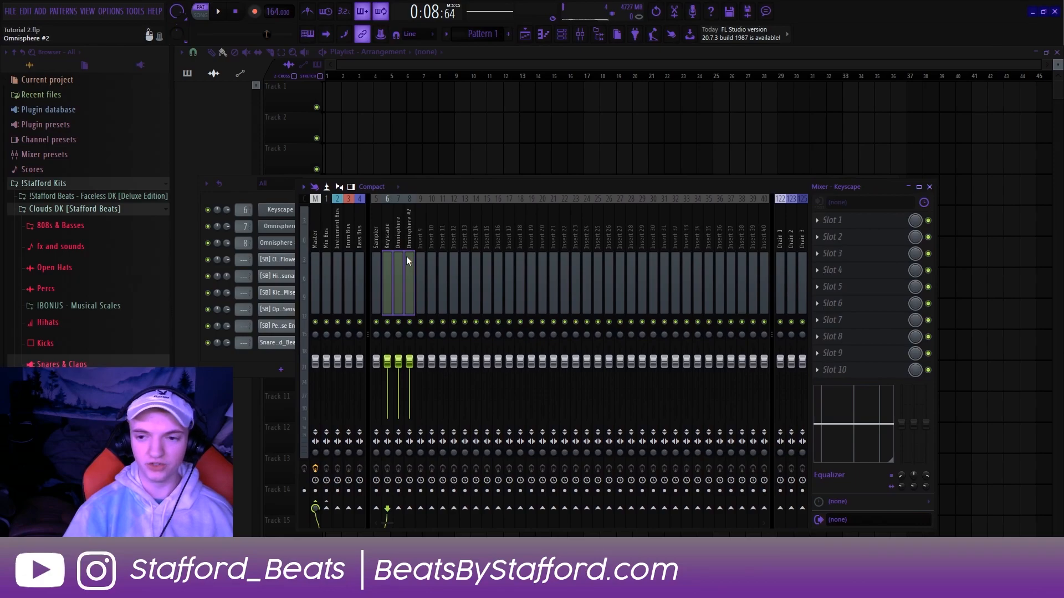
{"action": "right_click", "coordinate": [784, 512]}
{"action": "left_click", "coordinate": [808, 529]}
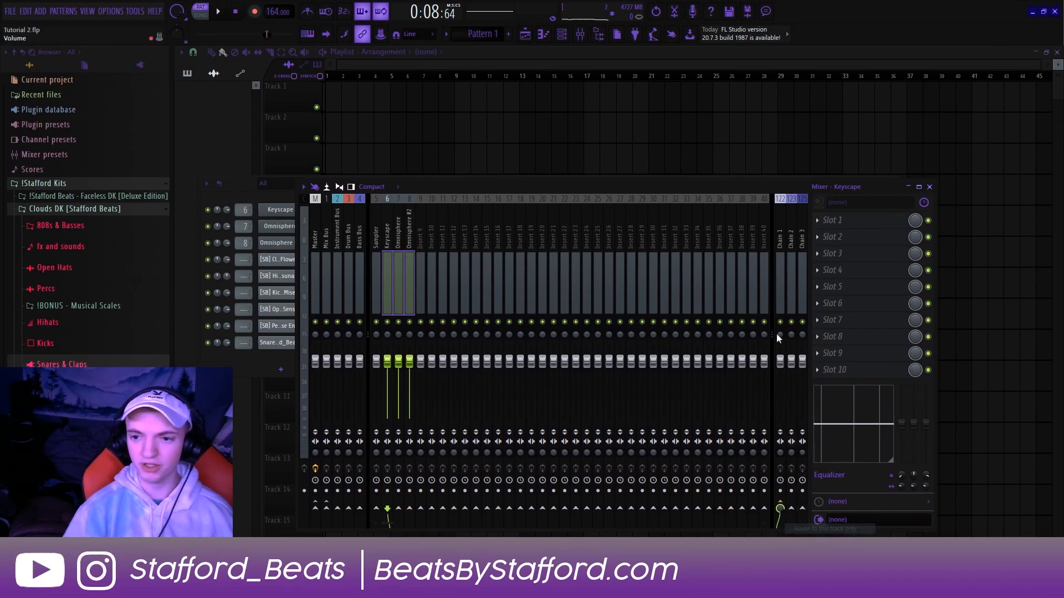
Step: Load Fruity Parametric EQ 2 into effect slot 4 of the Chain 1 mixer track
{"action": "left_click", "coordinate": [784, 276]}
{"action": "left_click", "coordinate": [834, 269]}
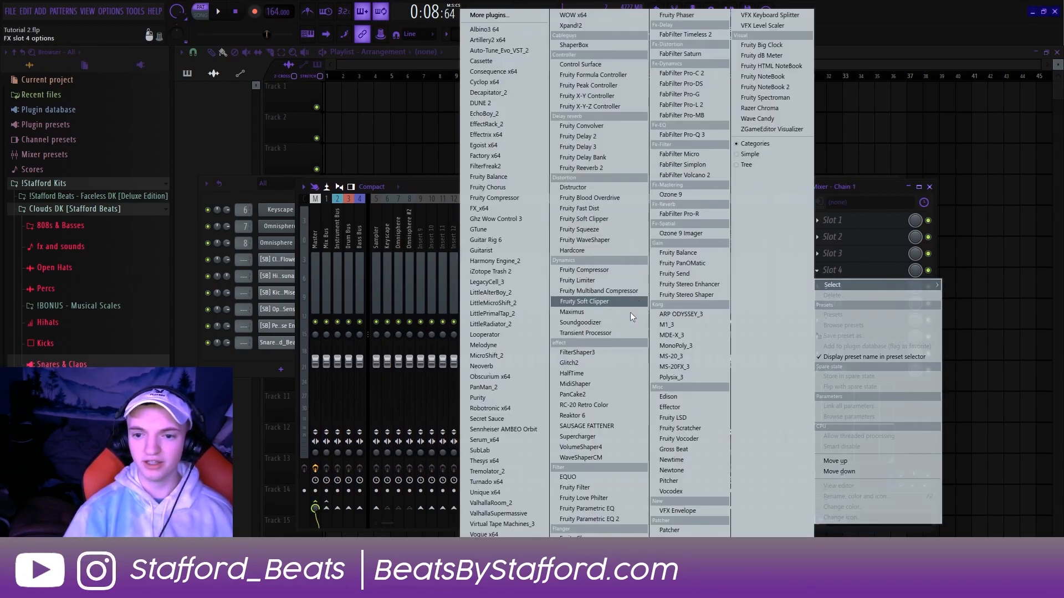
{"action": "left_click", "coordinate": [599, 355]}
Step: Set band 1 of the Chain 1 EQ to a high pass at about 189 Hz during playback, and close the mixer
{"action": "right_click", "coordinate": [245, 207]}
{"action": "key", "text": "space"}
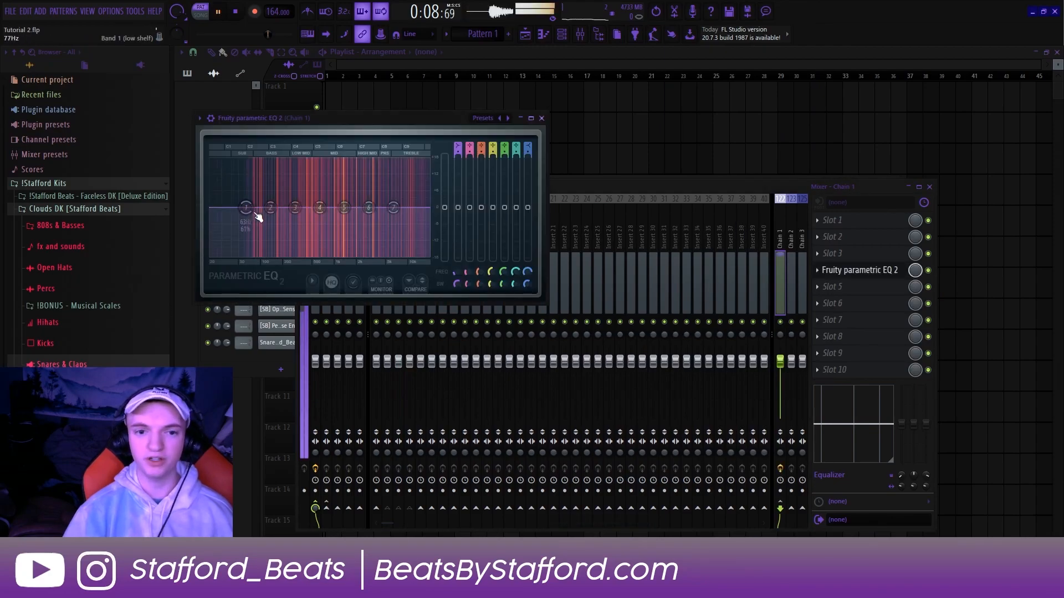
{"action": "mouse_move", "coordinate": [272, 237]}
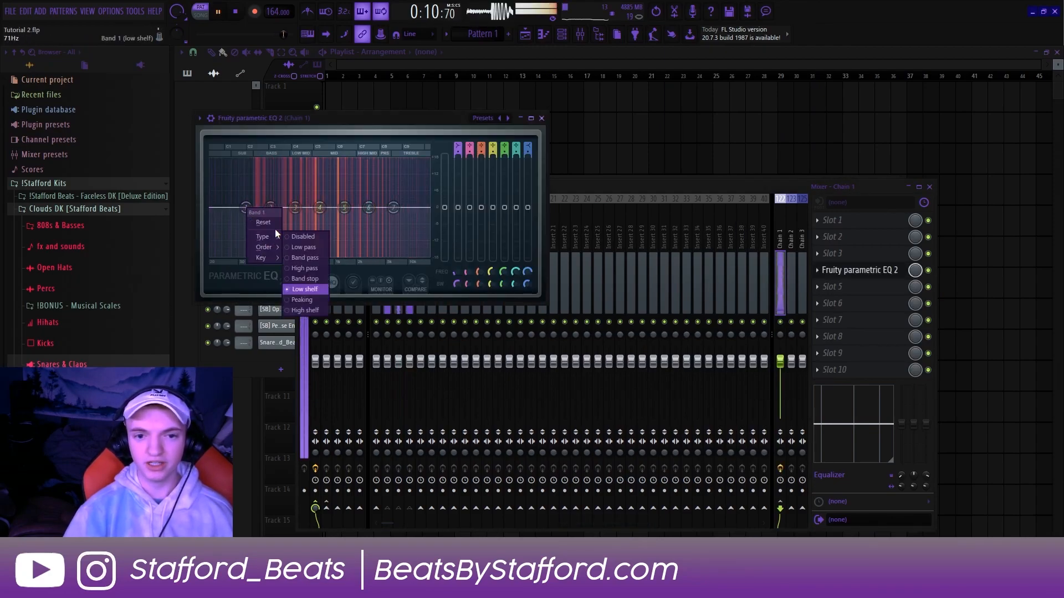
{"action": "left_click", "coordinate": [302, 269]}
{"action": "left_click_drag", "start_coordinate": [242, 207], "coordinate": [282, 207]}
{"action": "right_click", "coordinate": [281, 207]}
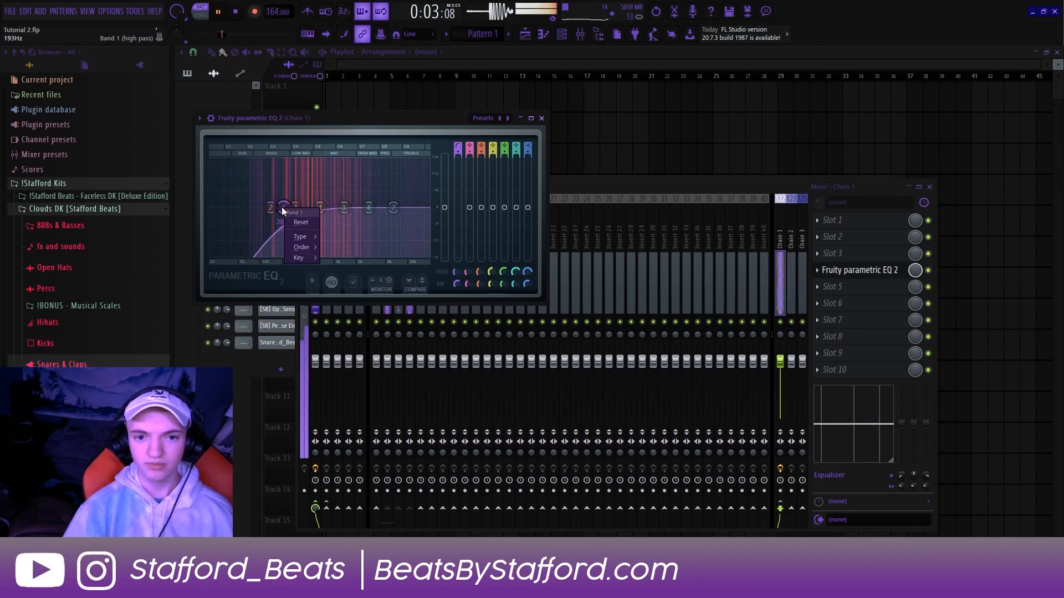
{"action": "mouse_move", "coordinate": [303, 236]}
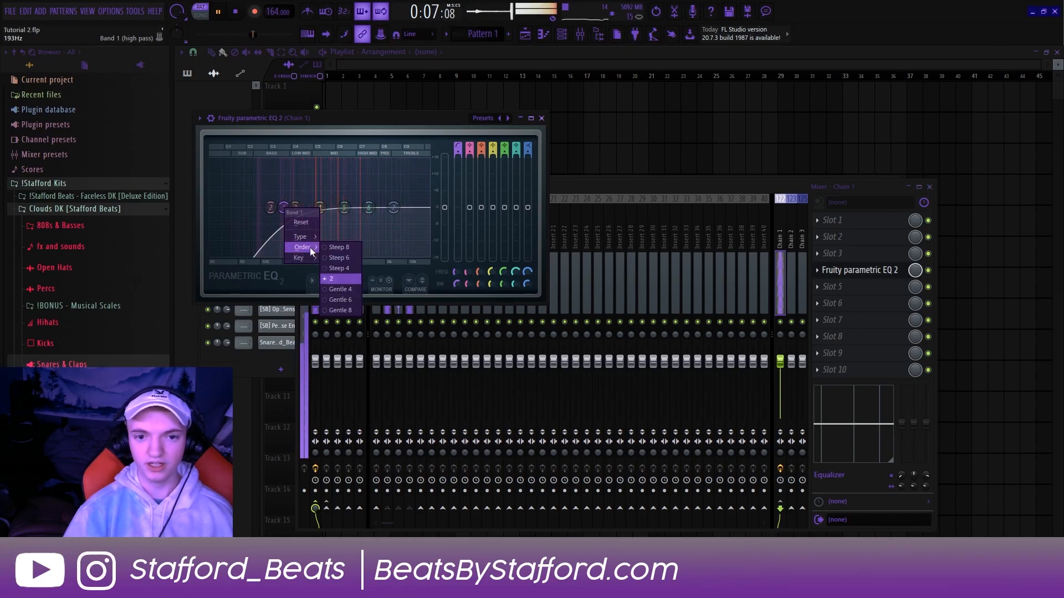
{"action": "left_click", "coordinate": [276, 205]}
{"action": "left_click_drag", "start_coordinate": [283, 208], "coordinate": [281, 208]}
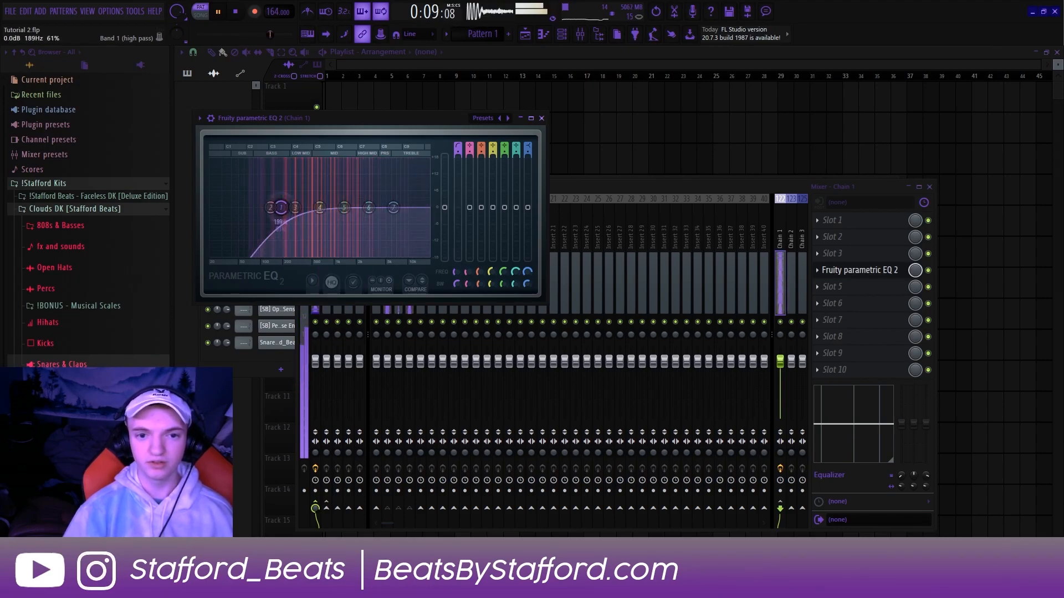
{"action": "left_click", "coordinate": [541, 118]}
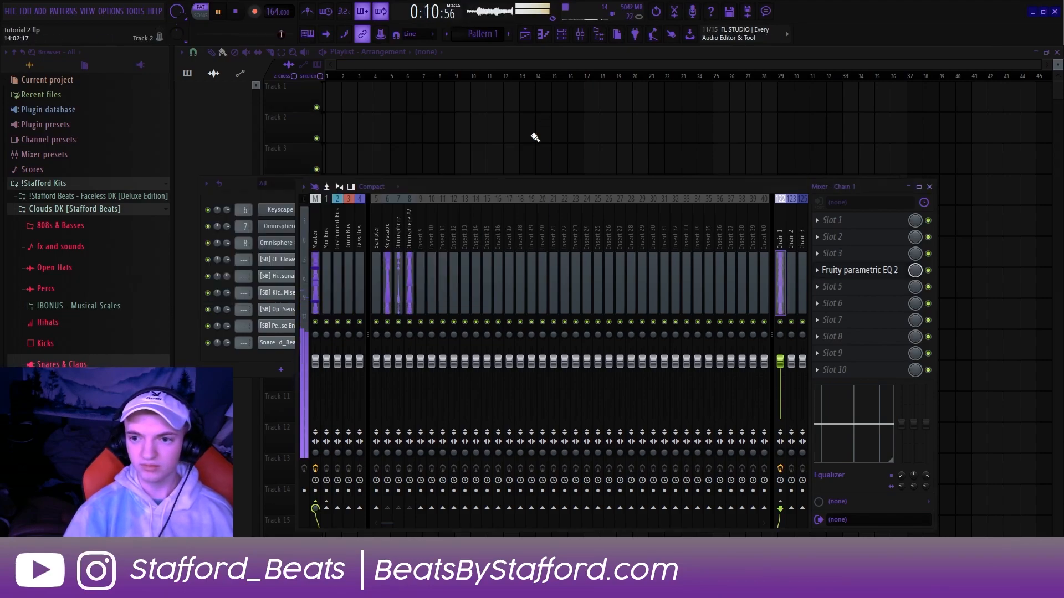
{"action": "left_click", "coordinate": [930, 187]}
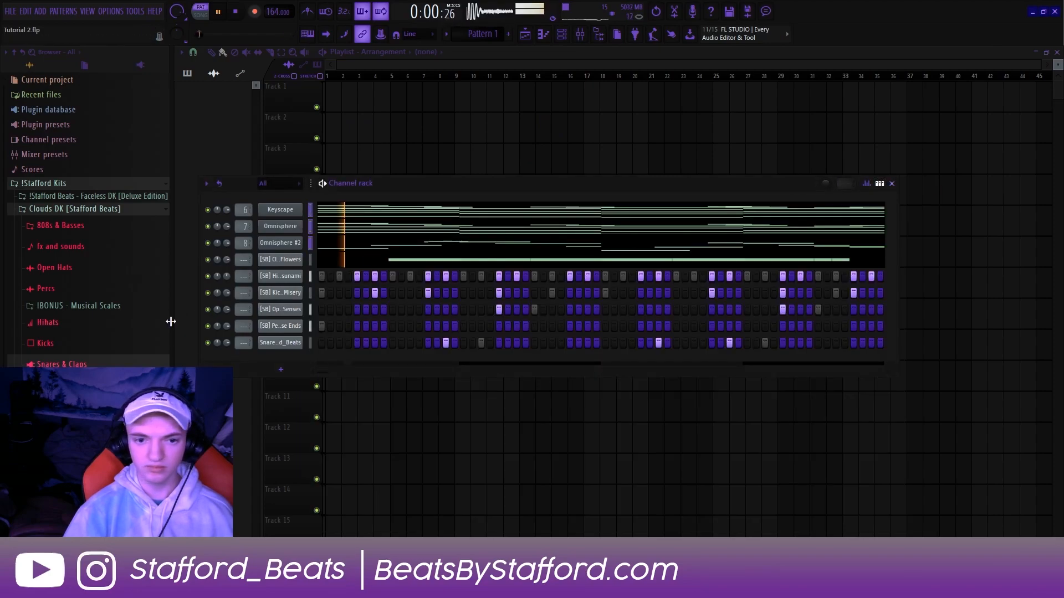
Step: Add [SB] 808 - Industry Plant 2 [ C ] as a channel below Omnisphere #2 and check its sample and volume envelope settings
{"action": "left_click", "coordinate": [65, 194]}
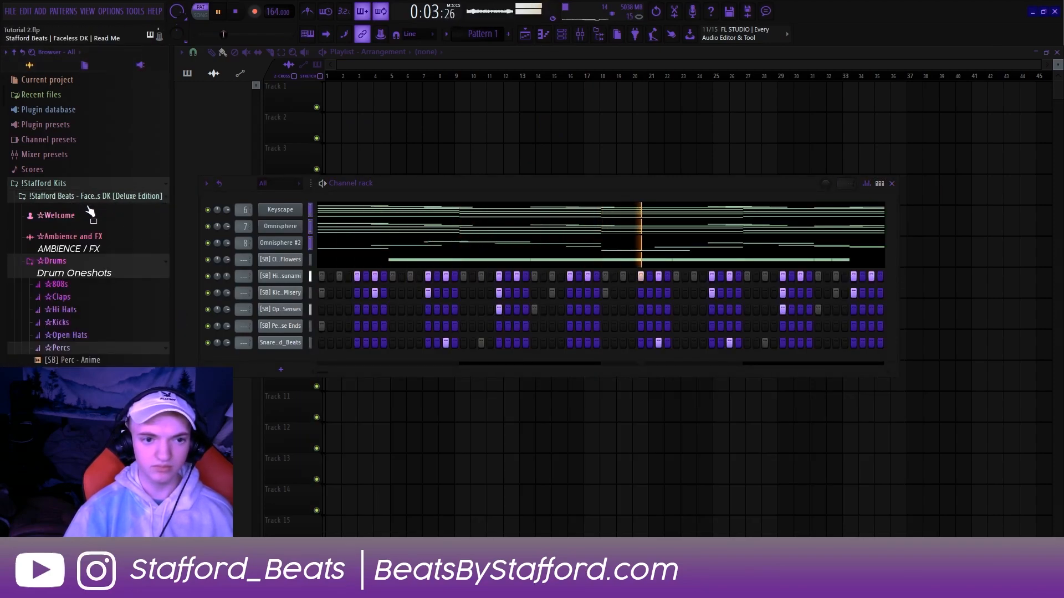
{"action": "left_click", "coordinate": [84, 284]}
{"action": "key", "text": "space"}
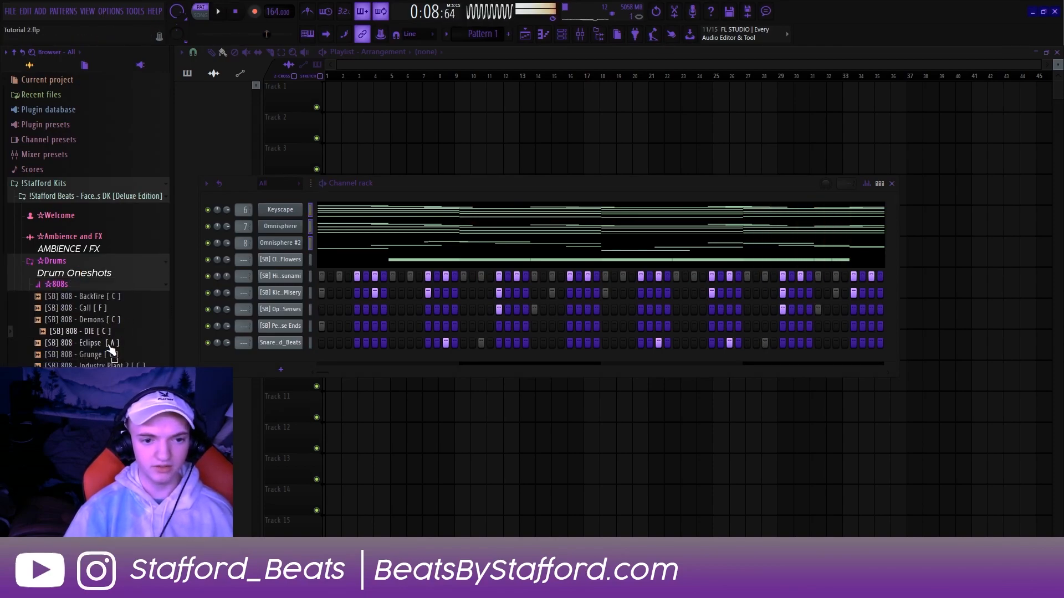
{"action": "left_click", "coordinate": [95, 366]}
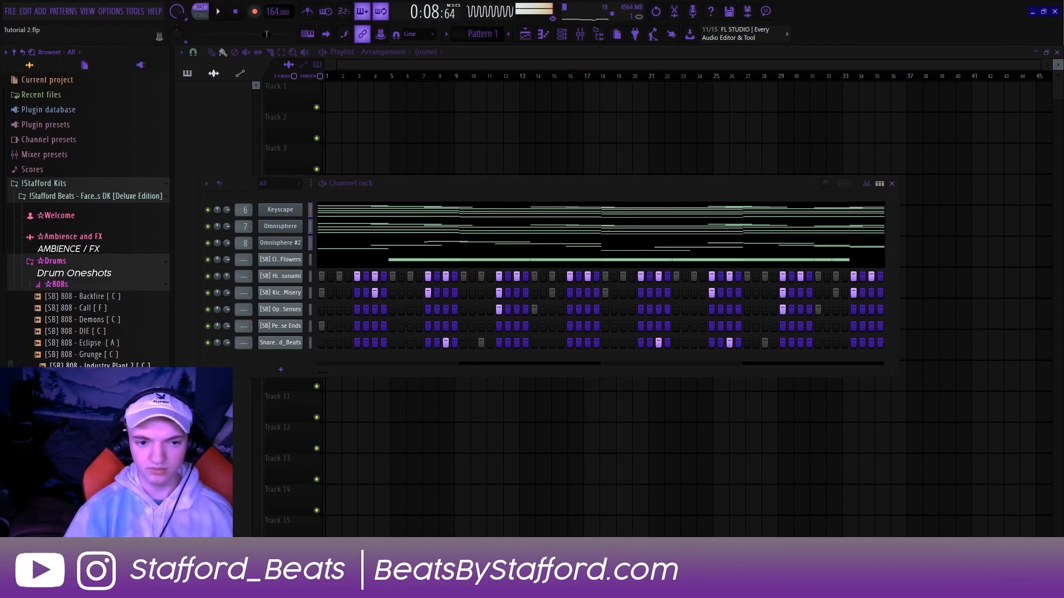
{"action": "left_click", "coordinate": [95, 368]}
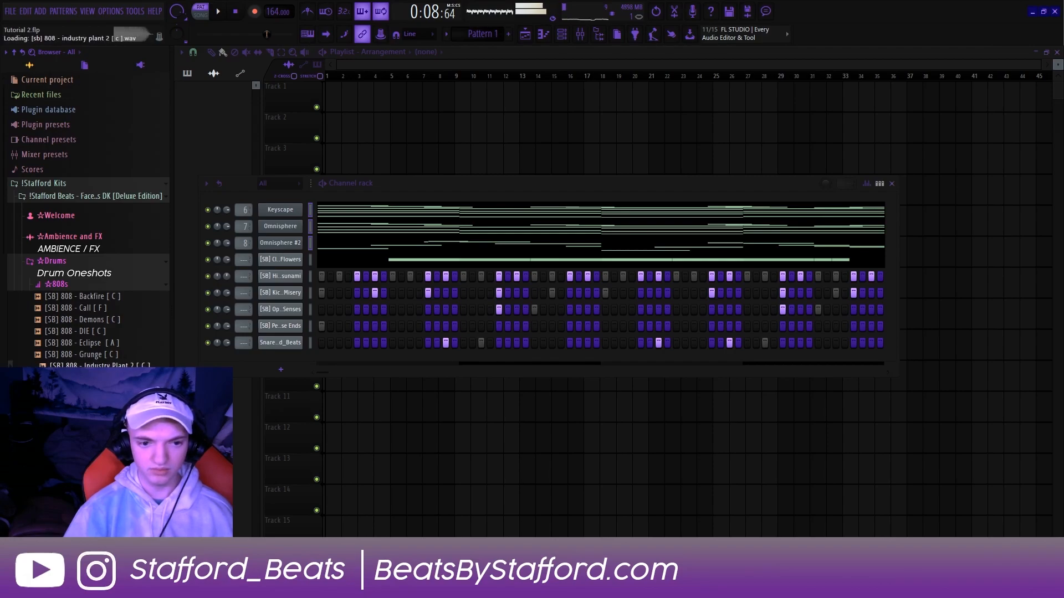
{"action": "left_click_drag", "start_coordinate": [95, 366], "coordinate": [292, 259]}
{"action": "left_click", "coordinate": [292, 260]}
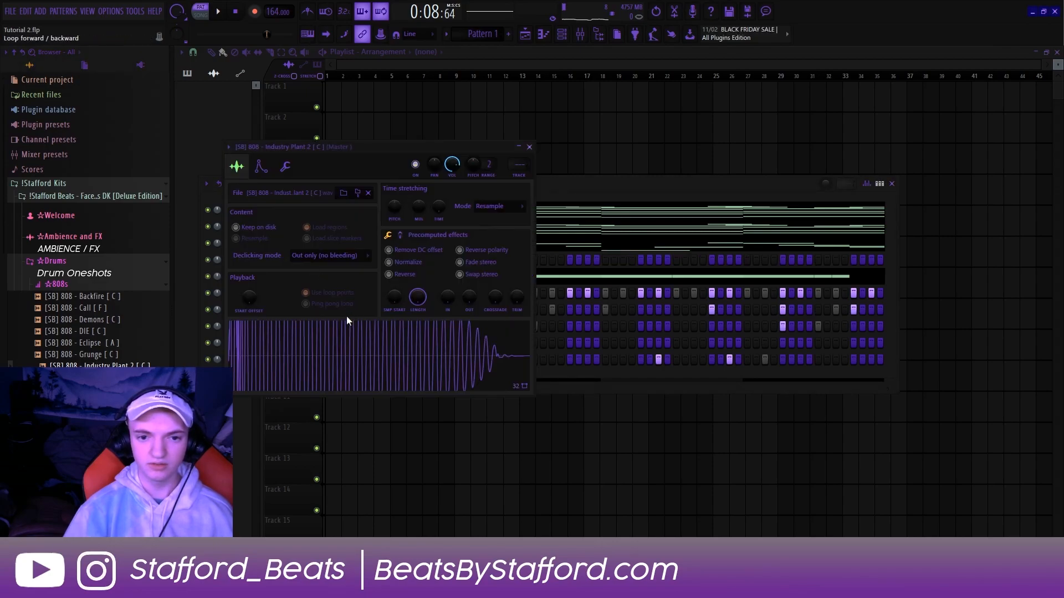
{"action": "left_click", "coordinate": [261, 167]}
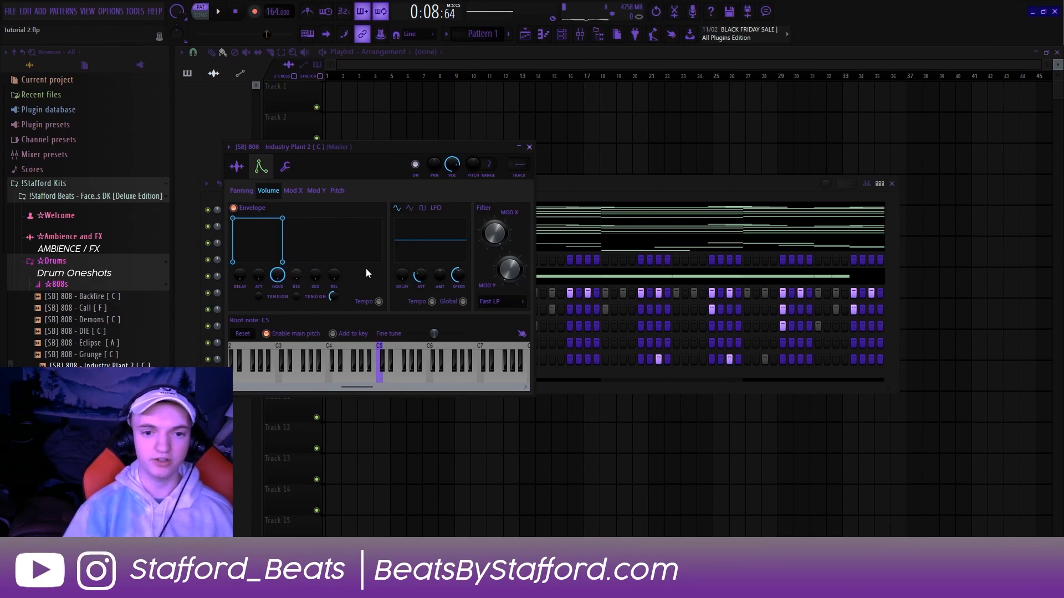
{"action": "left_click", "coordinate": [237, 166]}
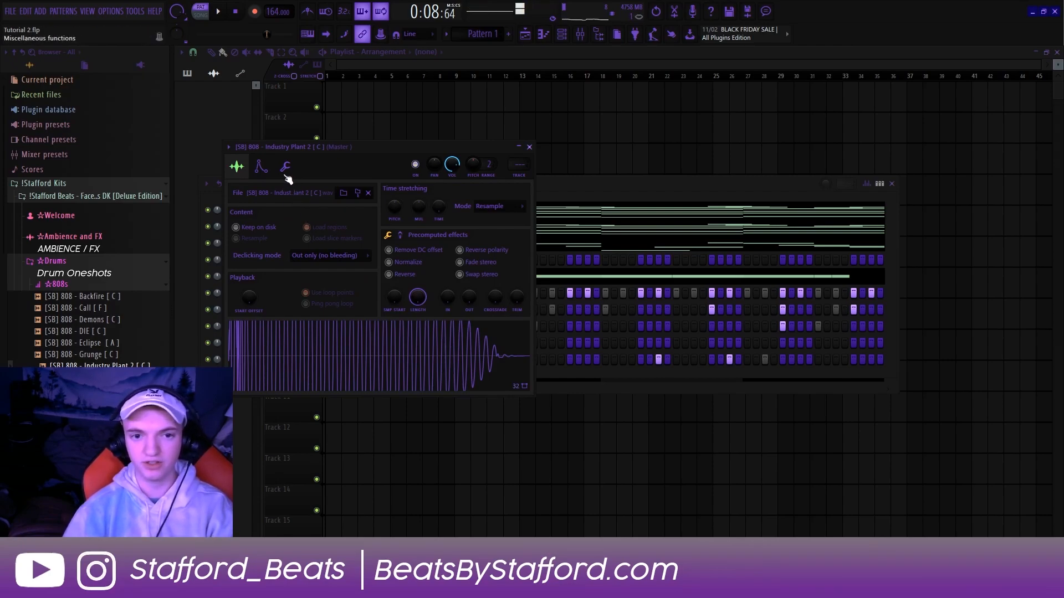
{"action": "left_click", "coordinate": [529, 148]}
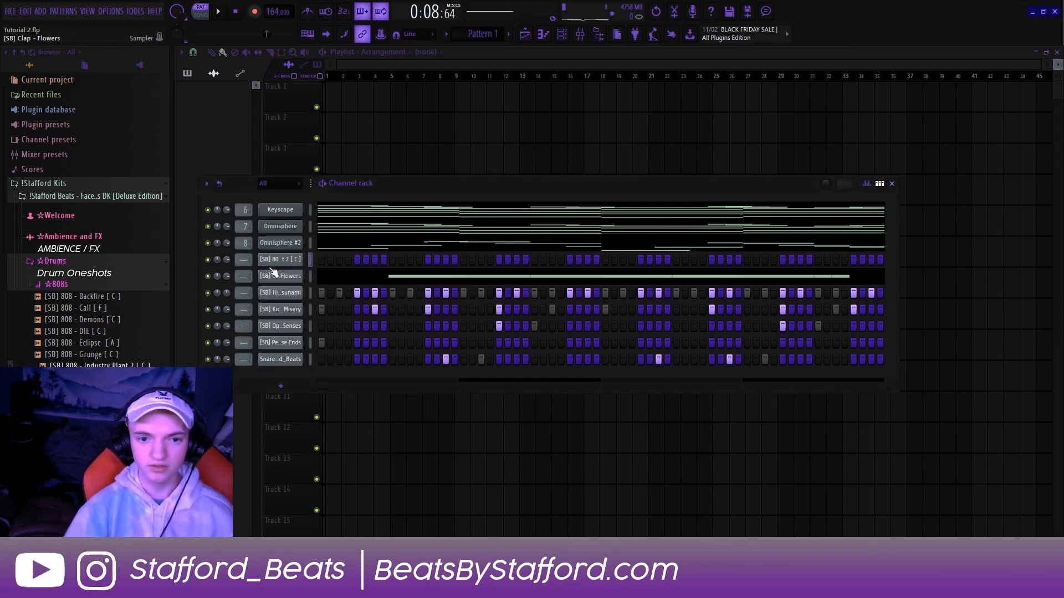
Step: Copy the kick's eight-bar pattern into the 808 channel as piano roll notes
{"action": "right_click", "coordinate": [269, 274]}
{"action": "left_click", "coordinate": [322, 332]}
{"action": "right_click", "coordinate": [281, 263]}
{"action": "left_click", "coordinate": [313, 259]}
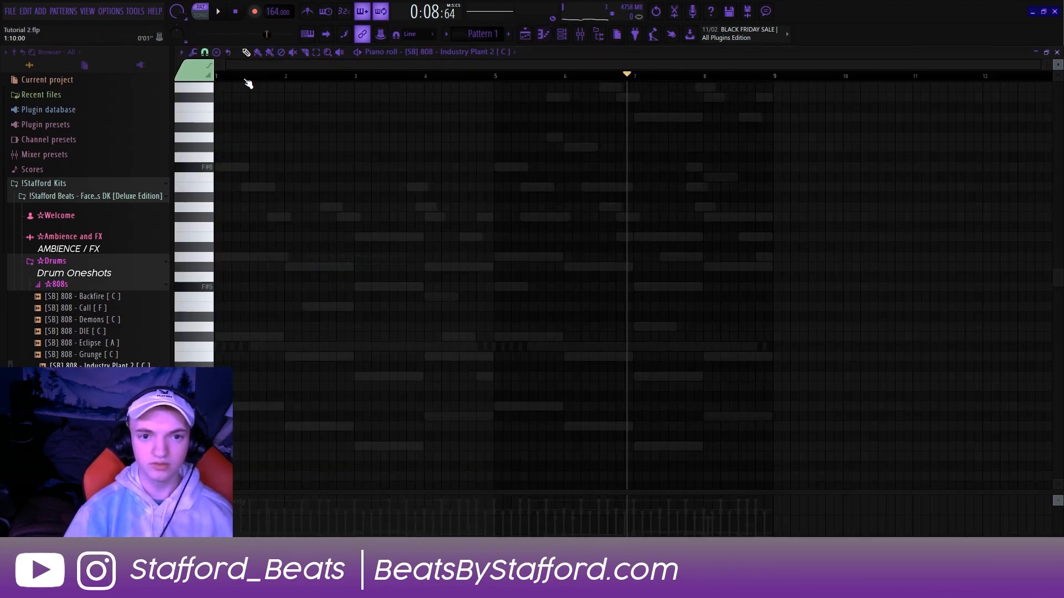
{"action": "key", "text": "space"}
{"action": "scroll", "coordinate": [266, 257], "scroll_direction": "down", "scroll_amount": 4}
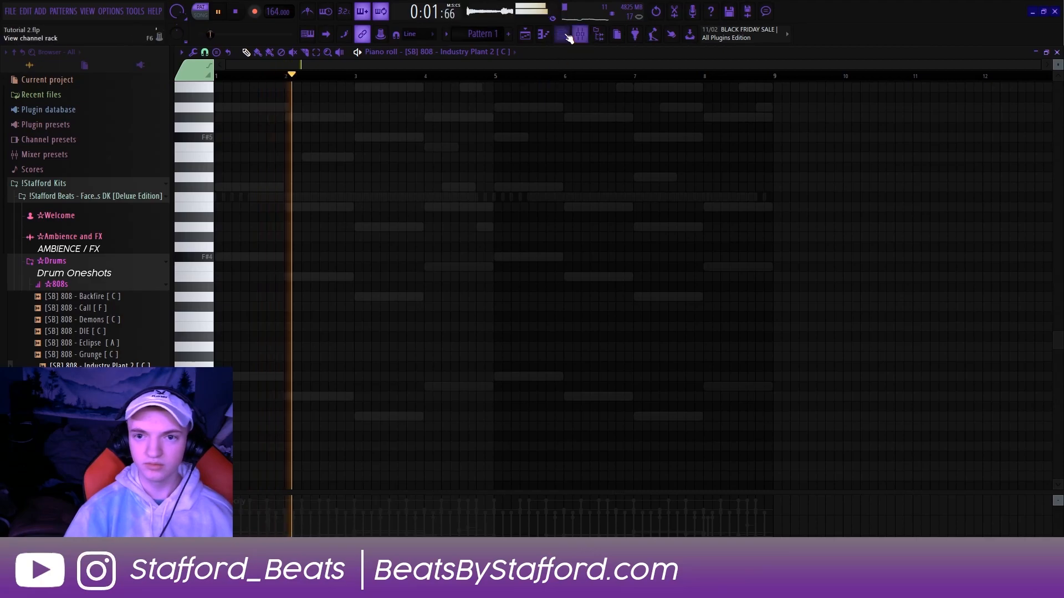
{"action": "left_click", "coordinate": [569, 37]}
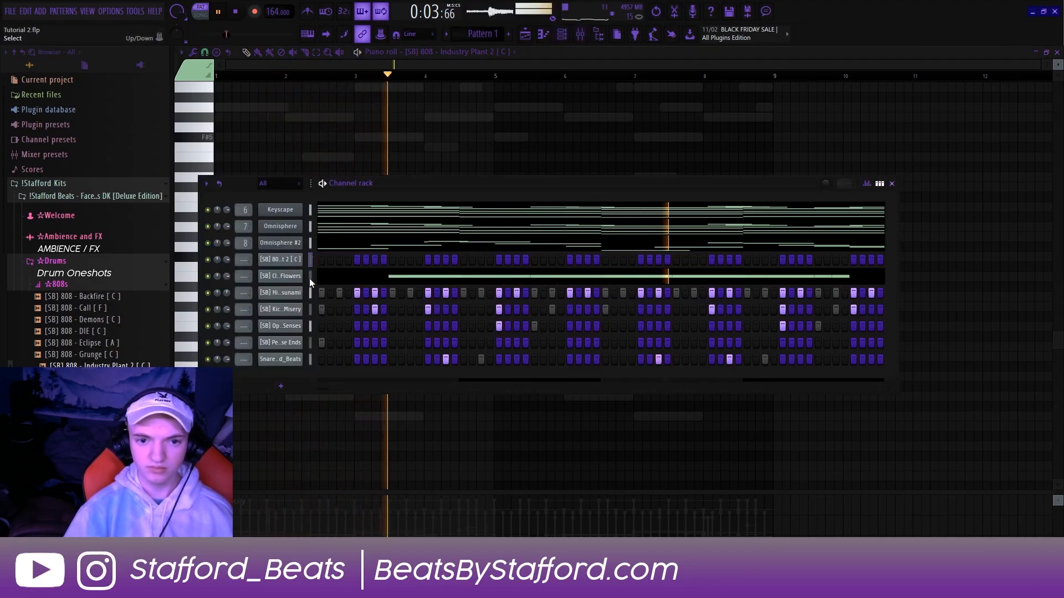
{"action": "left_click", "coordinate": [311, 309]}
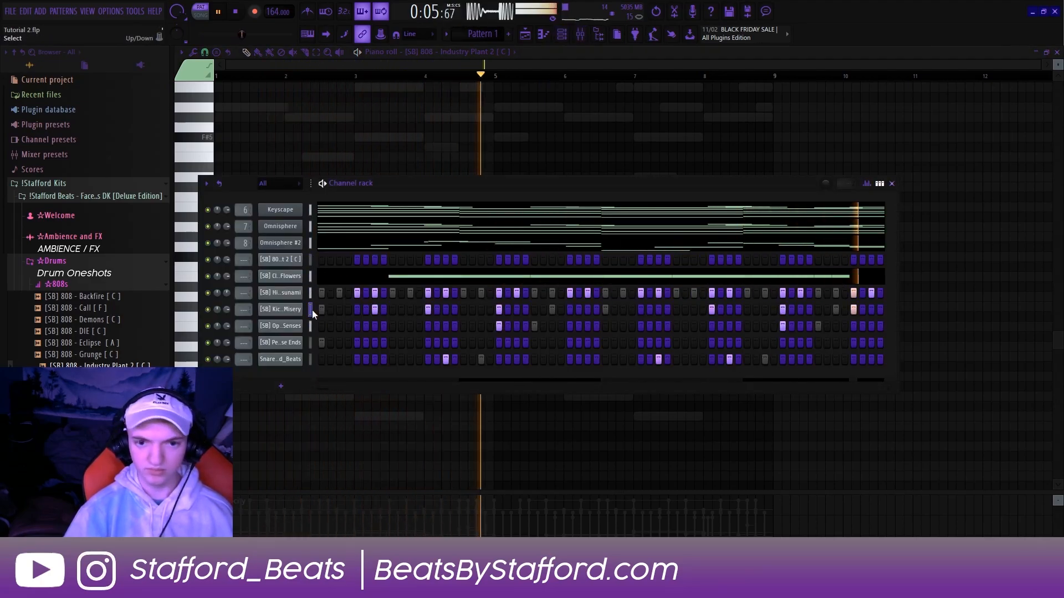
{"action": "key", "text": "space"}
{"action": "left_click", "coordinate": [310, 260]}
{"action": "right_click", "coordinate": [292, 264]}
{"action": "left_click", "coordinate": [312, 259]}
{"action": "right_click", "coordinate": [297, 264]}
{"action": "left_click", "coordinate": [319, 260]}
{"action": "scroll", "coordinate": [294, 249], "scroll_direction": "down", "scroll_amount": 1}
Step: Lower the 808 notes to follow the chords: F#4 in bar 1, E4 in bar 2 and D4 in bar 3
{"action": "key", "text": "Down"}
{"action": "key", "text": "Down"}
{"action": "key", "text": "Down"}
{"action": "key", "text": "Down"}
{"action": "key", "text": "Down"}
{"action": "key", "text": "Down"}
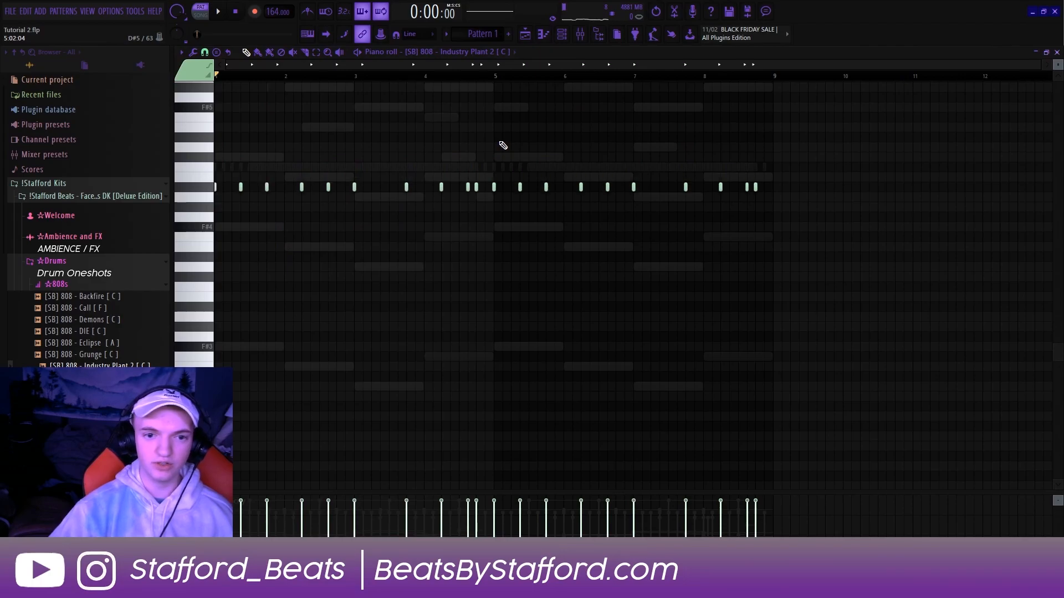
{"action": "left_click_drag", "start_coordinate": [329, 227], "coordinate": [429, 241]}
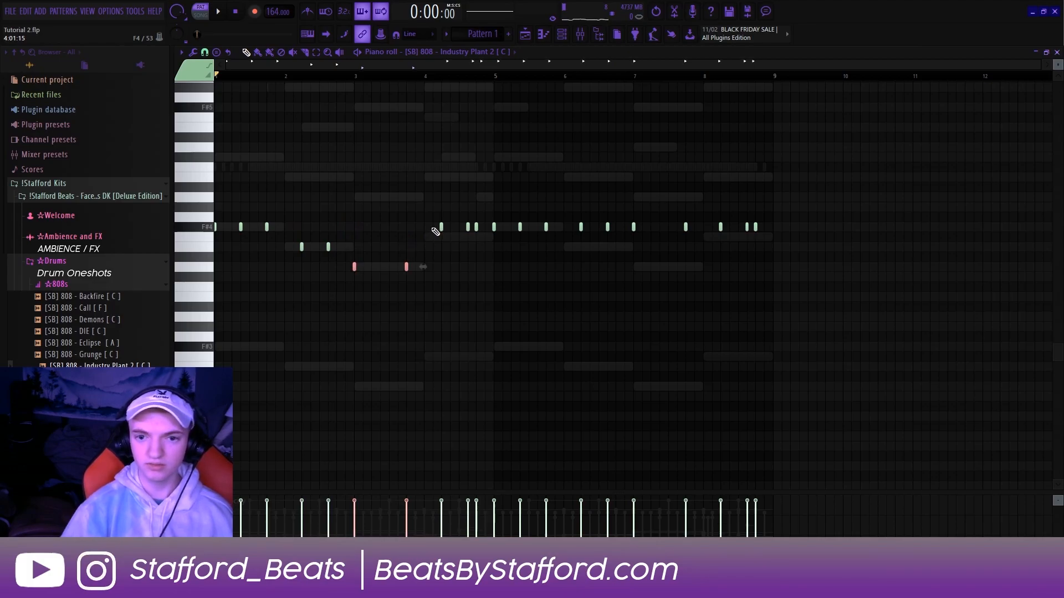
Step: Set the bar 4 808 notes to F and raise the whole 808 line one octave during playback
{"action": "key", "text": "space"}
{"action": "left_click", "coordinate": [354, 175], "text": "ctrl"}
{"action": "key", "text": "space"}
{"action": "key", "text": "ctrl+Up"}
{"action": "key", "text": "space"}
{"action": "scroll", "coordinate": [355, 176], "scroll_direction": "up", "scroll_amount": 5}
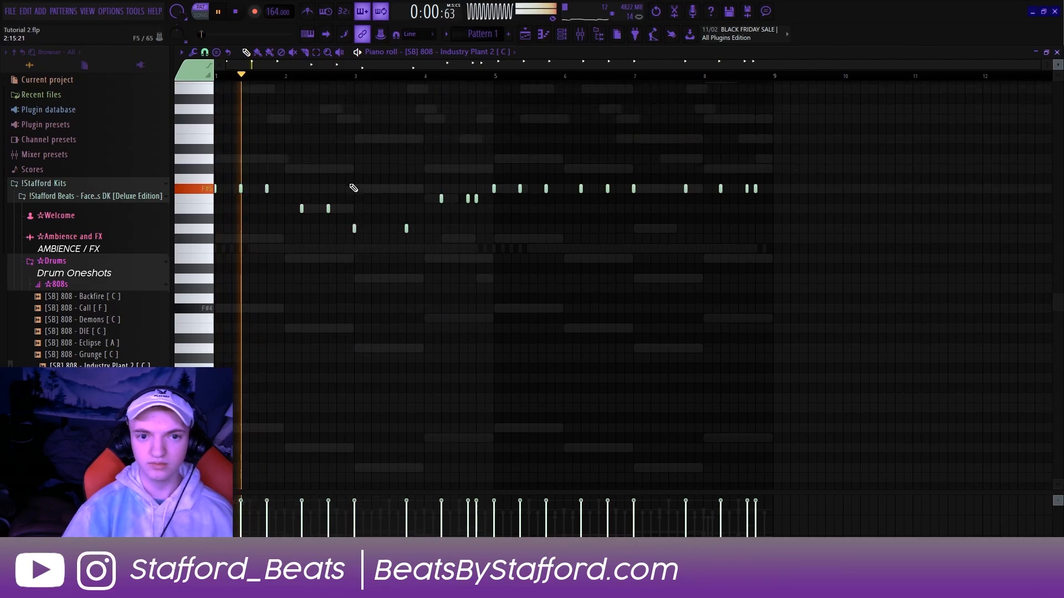
{"action": "key", "text": "ctrl+a"}
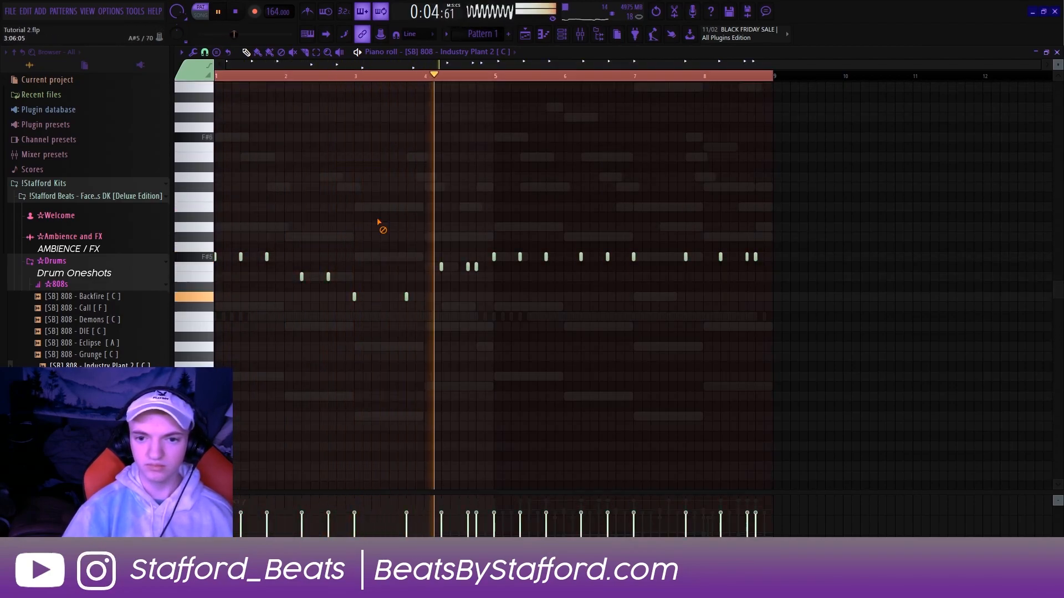
Step: Replace the 808 notes in bars 5–8 with a copy of bars 1–4, and extend every note to meet the following one
{"action": "key", "text": "space"}
{"action": "left_click_drag", "start_coordinate": [481, 234], "coordinate": [789, 297]}
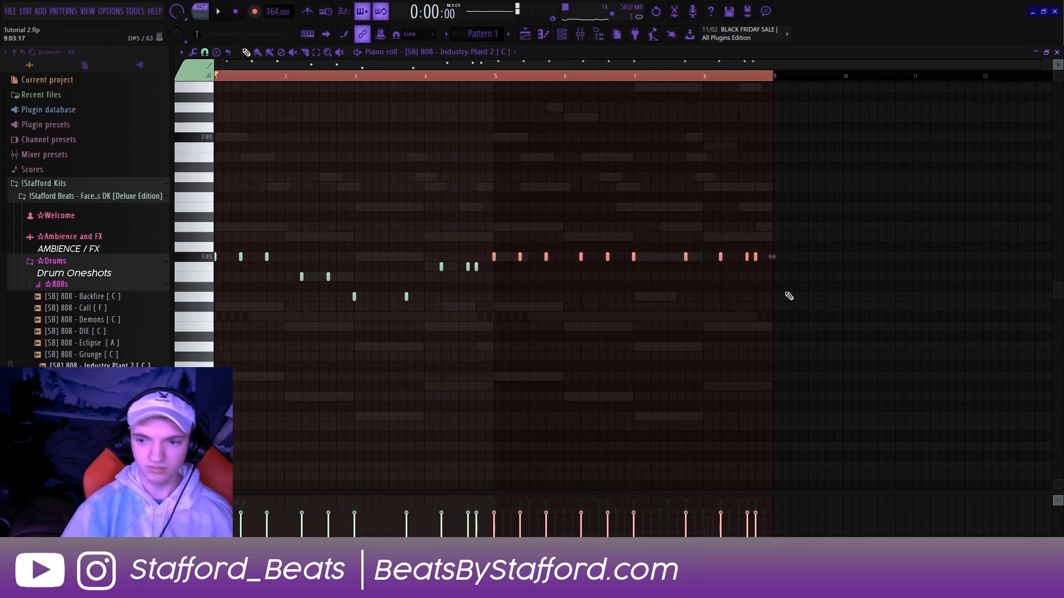
{"action": "key", "text": "Delete"}
{"action": "key", "text": "space"}
{"action": "key", "text": "ctrl+a"}
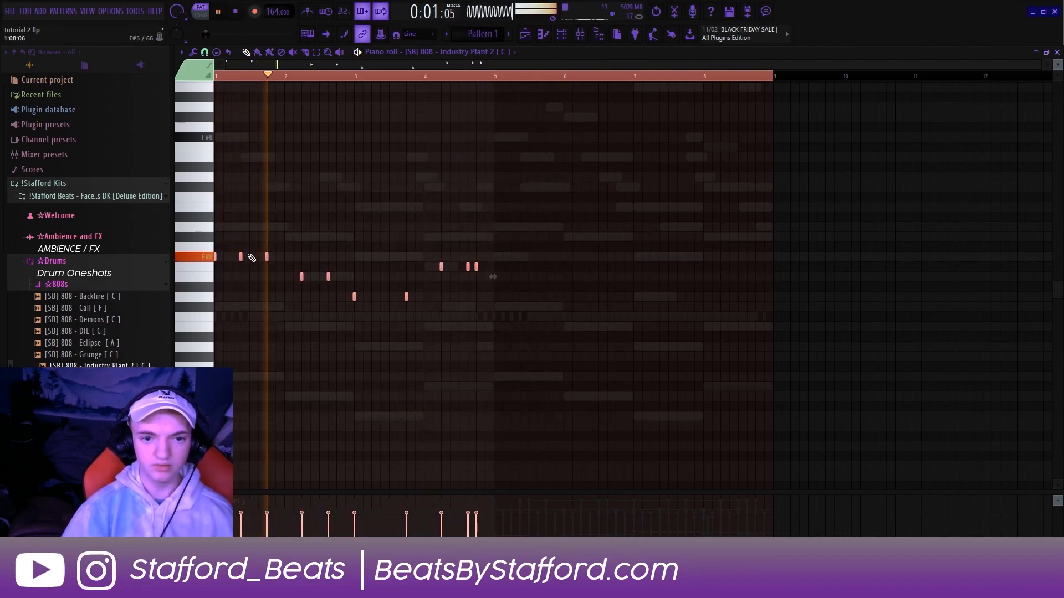
{"action": "key", "text": "ctrl+b"}
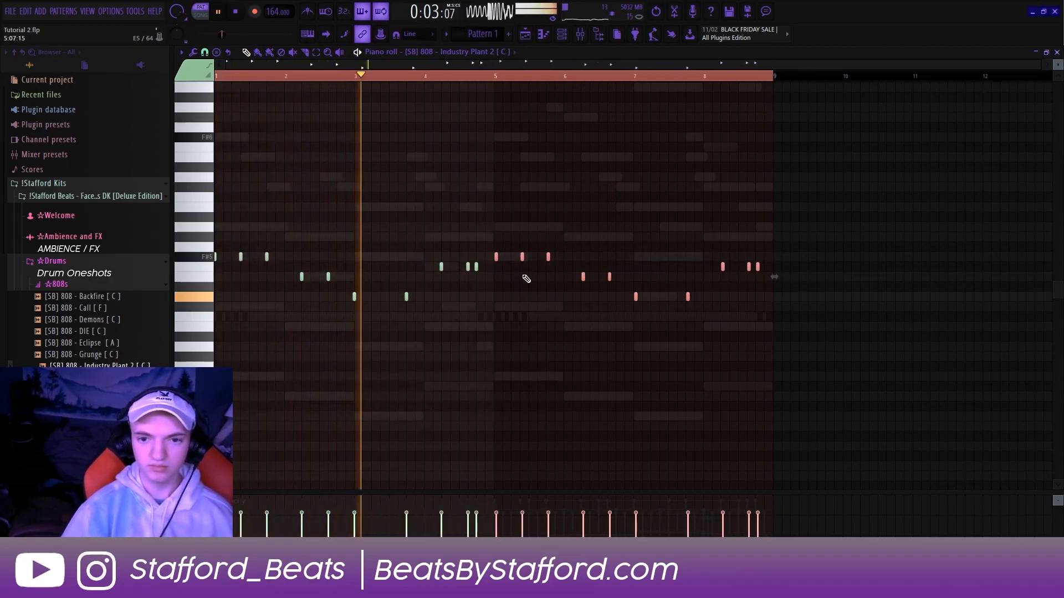
{"action": "left_click_drag", "start_coordinate": [497, 257], "coordinate": [495, 257]}
{"action": "left_click", "coordinate": [401, 233], "text": "ctrl"}
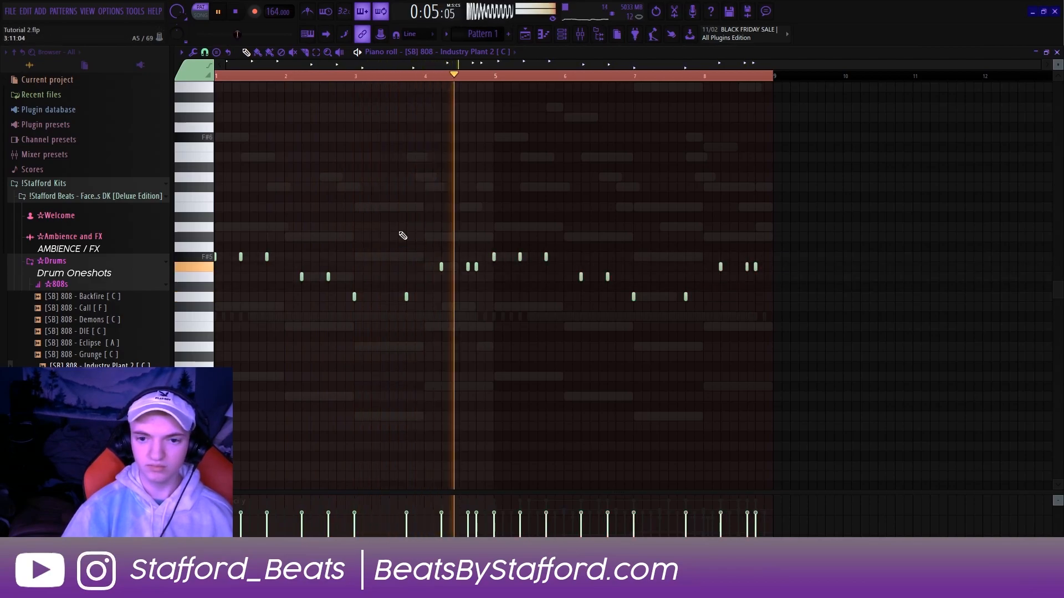
{"action": "key", "text": "ctrl+l"}
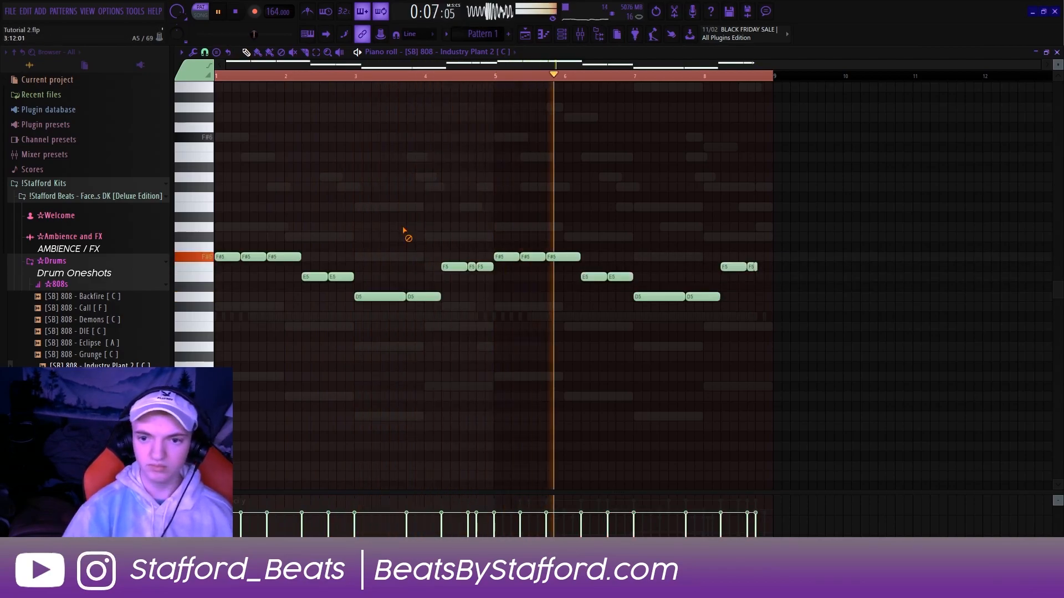
Step: Split the long D5 note at the start of bar 7 and raise its second part one octave to D6
{"action": "left_click", "coordinate": [703, 297], "text": "ctrl"}
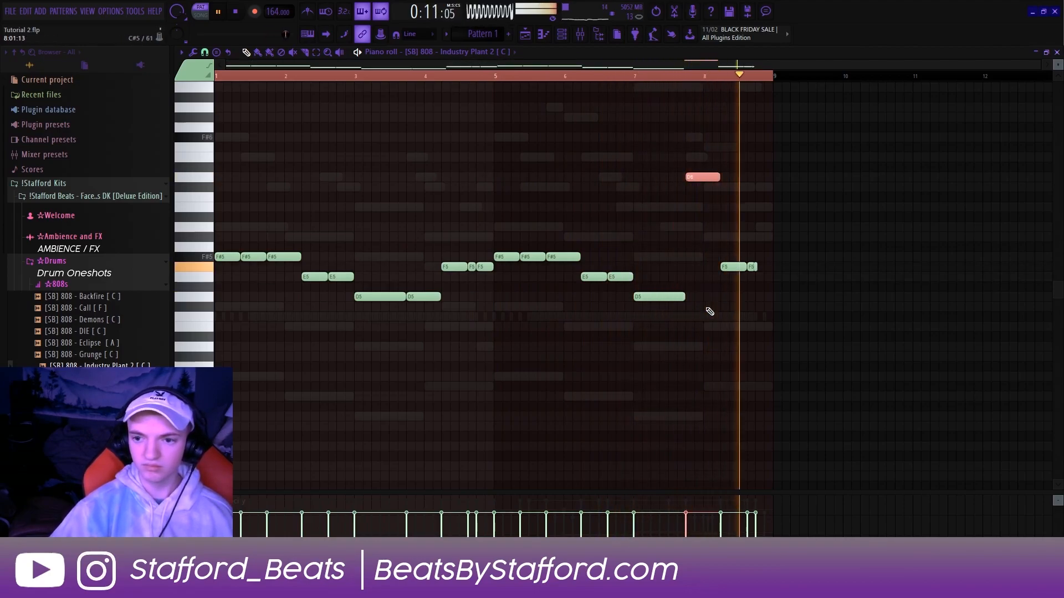
{"action": "key", "text": "ctrl+d"}
{"action": "key", "text": "c"}
{"action": "left_click", "coordinate": [661, 299]}
{"action": "key", "text": "p"}
{"action": "key", "text": "ctrl+Up"}
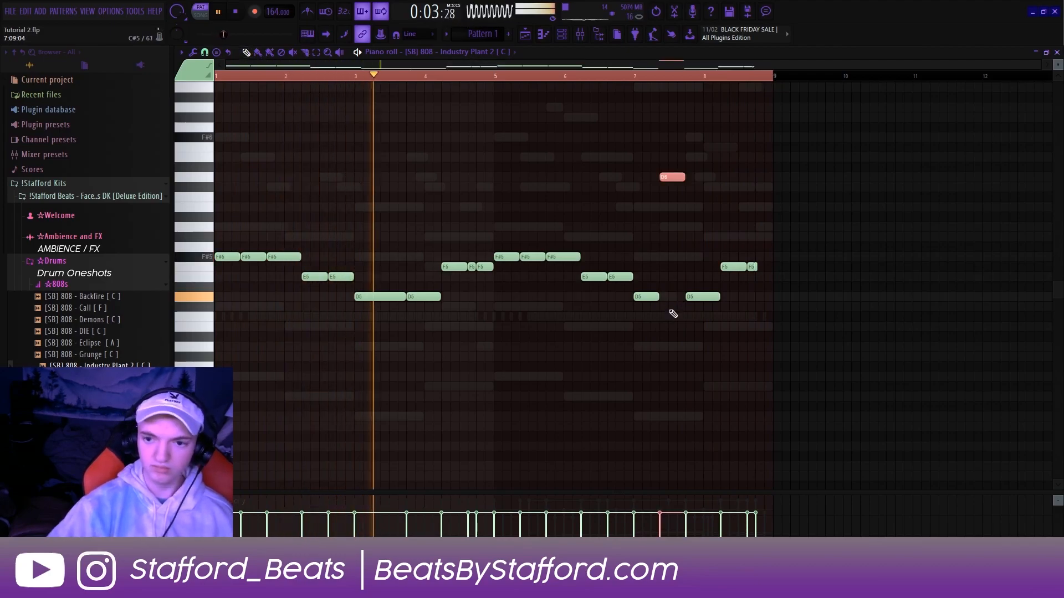
{"action": "key", "text": "ctrl+d"}
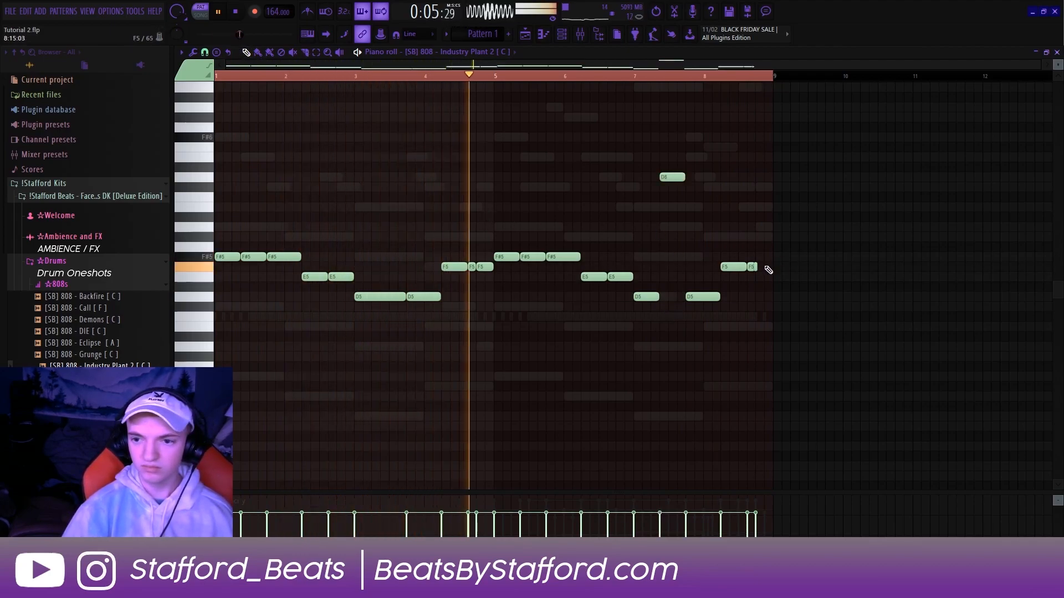
Step: Extend the last F5 note of the 808 to the end of bar 8 and save the project
{"action": "left_click_drag", "start_coordinate": [757, 269], "coordinate": [776, 273]}
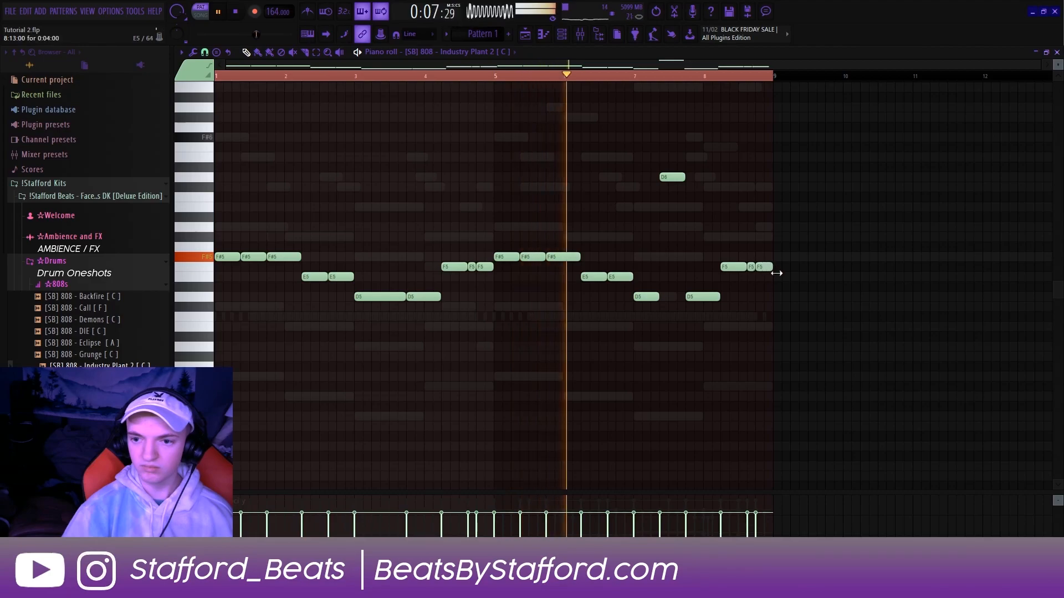
{"action": "key", "text": "ctrl+s"}
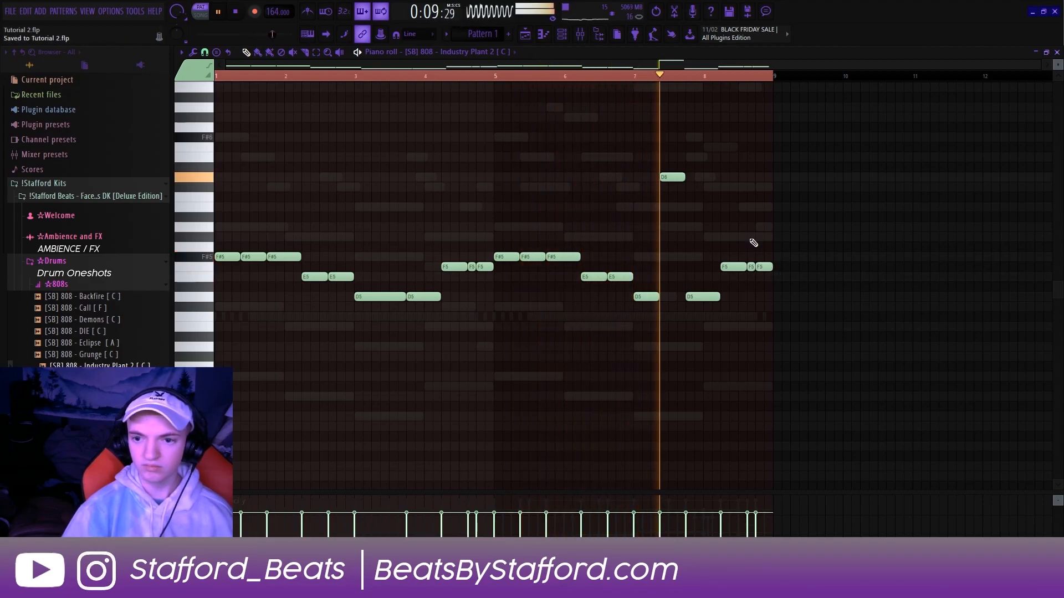
Step: Raise the short bar 4 F5 note to F6, and lower the velocity of both octave-up notes and slightly of all 808 notes
{"action": "left_click_drag", "start_coordinate": [711, 145], "coordinate": [653, 204]}
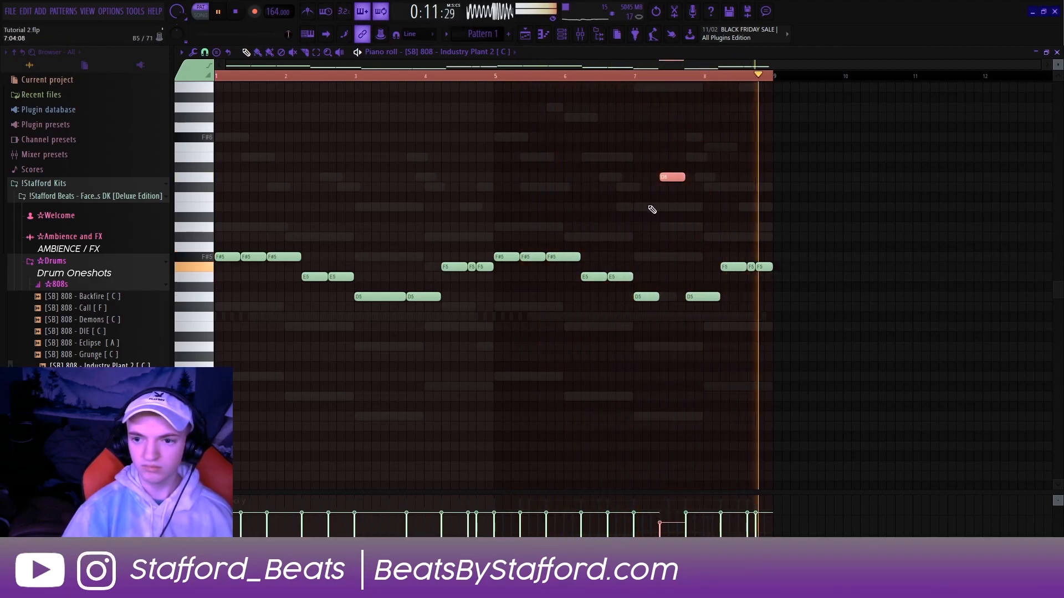
{"action": "left_click", "coordinate": [472, 268]}
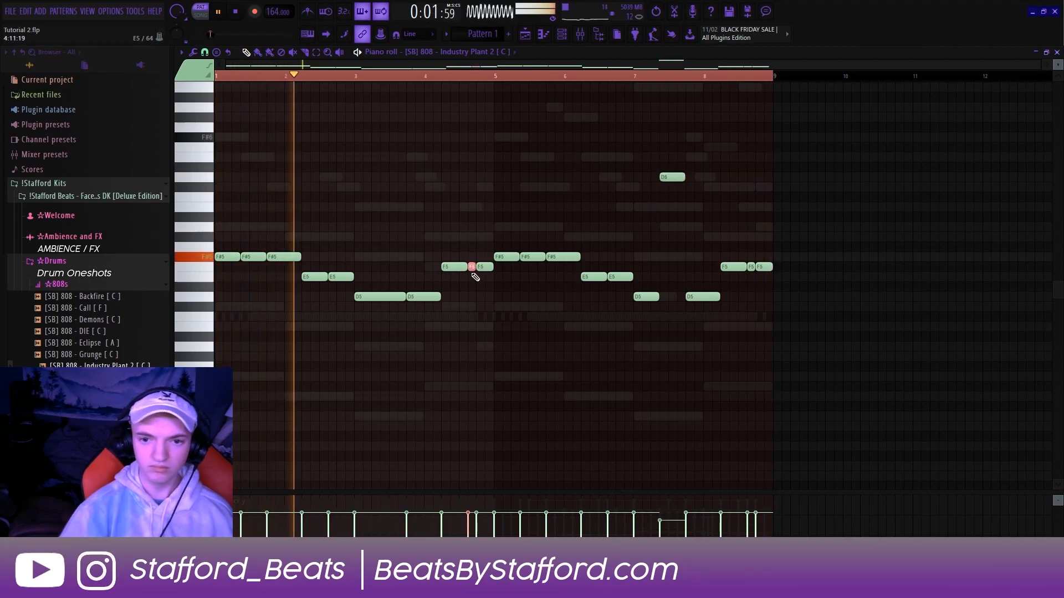
{"action": "key", "text": "ctrl+Up"}
{"action": "left_click", "coordinate": [387, 207], "text": "ctrl"}
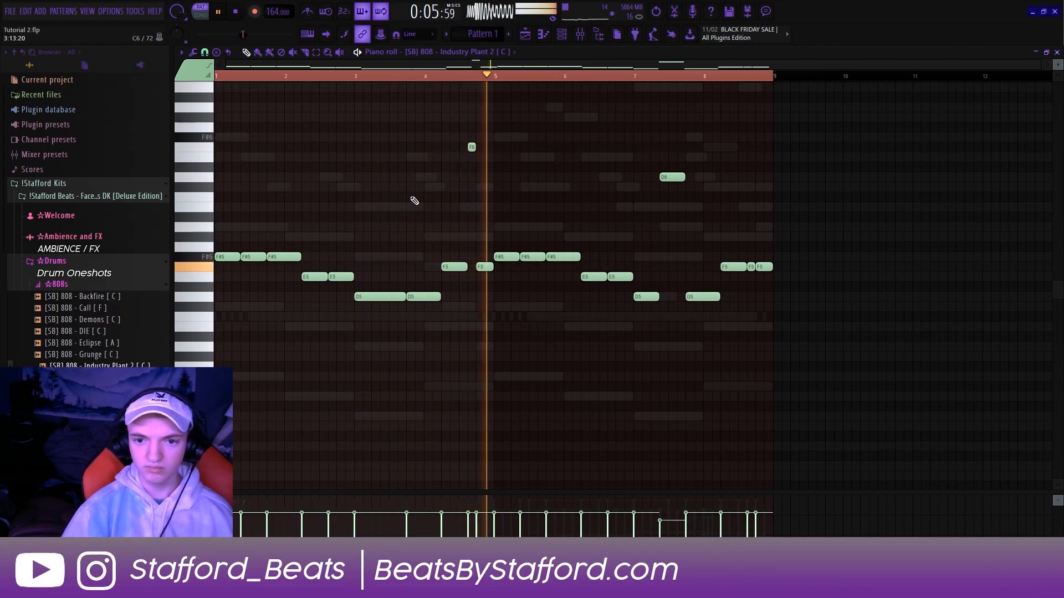
{"action": "left_click_drag", "start_coordinate": [429, 171], "coordinate": [498, 146]}
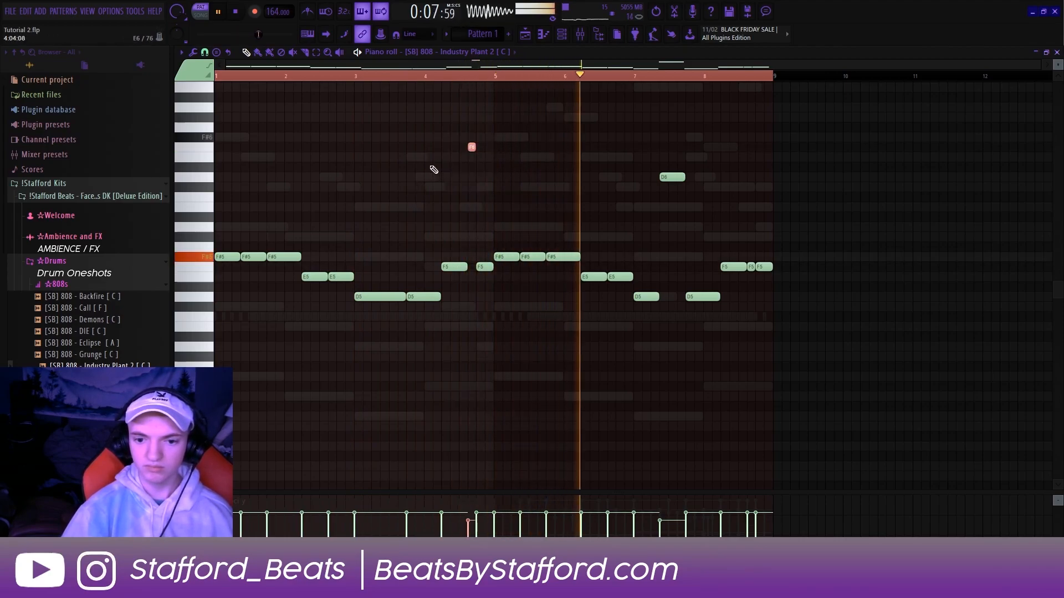
{"action": "left_click", "coordinate": [394, 178], "text": "ctrl"}
{"action": "key", "text": "ctrl+a"}
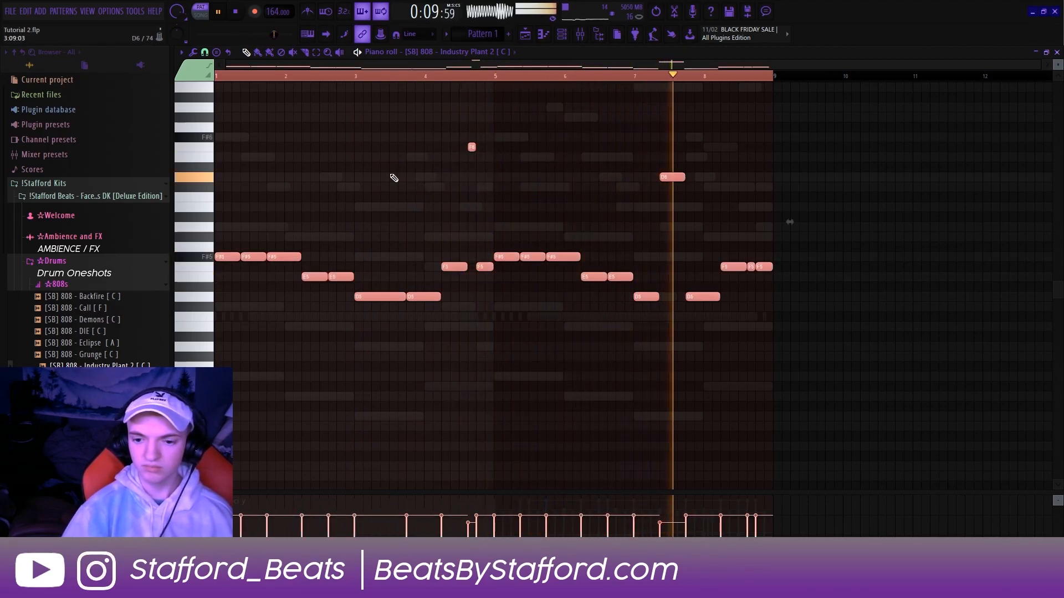
{"action": "left_click", "coordinate": [392, 176], "text": "ctrl"}
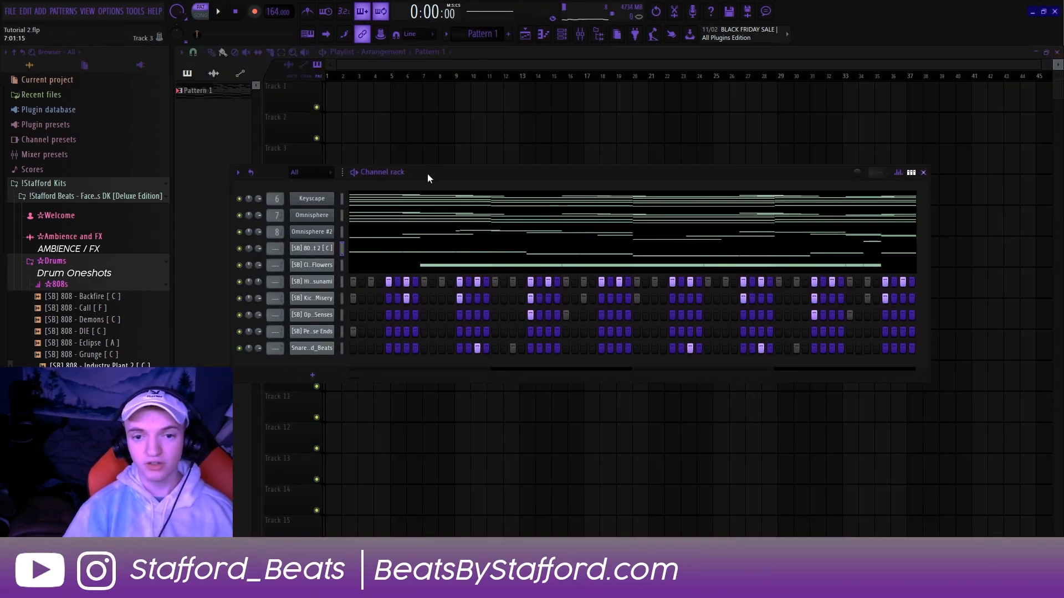
Step: Split Pattern 1 by channel and lay out the parts on Tracks 1–10, with melodies from bar 1, drums from bar 9 and 808 from bar 17
{"action": "left_click_drag", "start_coordinate": [429, 173], "coordinate": [421, 178]}
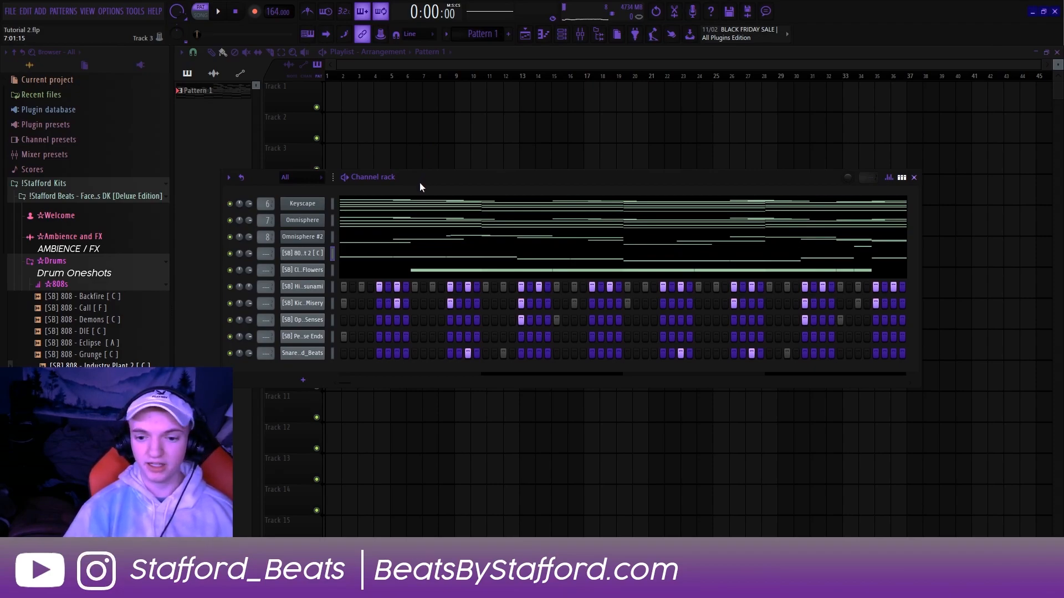
{"action": "left_click", "coordinate": [405, 73]}
{"action": "right_click", "coordinate": [222, 91]}
{"action": "left_click", "coordinate": [304, 275]}
{"action": "left_click_drag", "start_coordinate": [213, 91], "coordinate": [348, 97]}
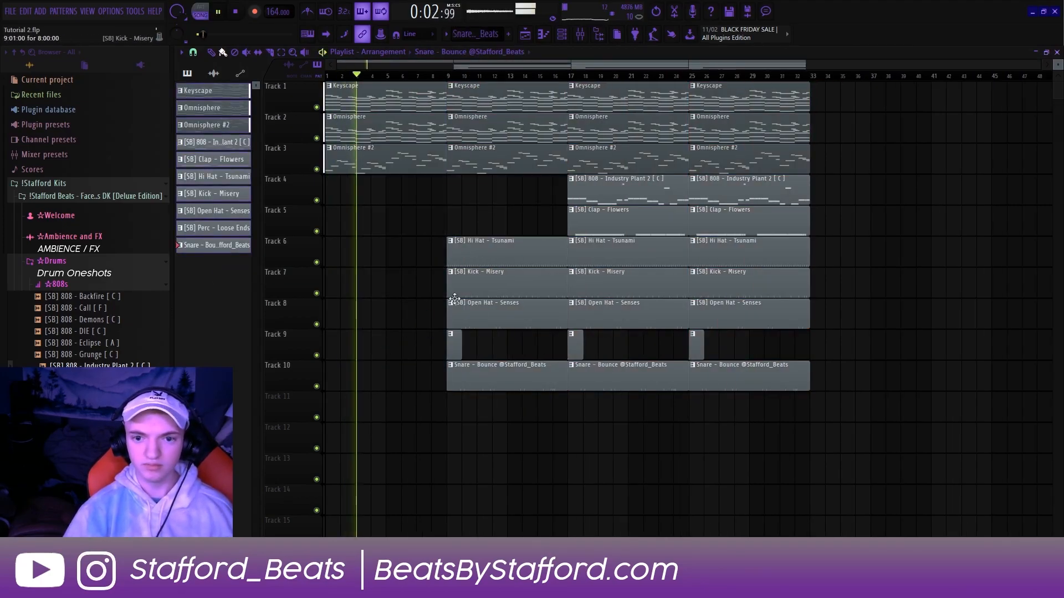
Step: Delete the Omnisphere #2 clip at bars 9–16, set the playlist snap to Beat and trim the end of the hi-hat clip before bar 17
{"action": "right_click", "coordinate": [485, 146]}
{"action": "scroll", "coordinate": [971, 98], "scroll_direction": "down", "scroll_amount": 2}
{"action": "left_click", "coordinate": [192, 53]}
{"action": "left_click", "coordinate": [202, 211]}
{"action": "left_click_drag", "start_coordinate": [502, 253], "coordinate": [497, 252]}
{"action": "left_click", "coordinate": [486, 76]}
Step: Extend the arrangement with copied clips, clearing Omnisphere #2 before bar 33 and the 808 from bars 33–40
{"action": "left_click_drag", "start_coordinate": [677, 92], "coordinate": [507, 382]}
{"action": "left_click_drag", "start_coordinate": [549, 92], "coordinate": [664, 128]}
{"action": "right_click", "coordinate": [643, 161]}
{"action": "right_click", "coordinate": [553, 162]}
{"action": "right_click", "coordinate": [371, 161]}
{"action": "left_click", "coordinate": [642, 161]}
{"action": "right_click", "coordinate": [643, 161]}
{"action": "right_click", "coordinate": [732, 192]}
{"action": "right_click", "coordinate": [722, 283]}
{"action": "key", "text": "ctrl+z"}
{"action": "key", "text": "ctrl+b"}
Step: Duplicate the section starting at bar 17 twice, at bars 57 and 97, and delete the leftover Keyscape and Omnisphere clips after bar 128
{"action": "left_click_drag", "start_coordinate": [751, 91], "coordinate": [460, 382]}
{"action": "key", "text": "ctrl+b"}
{"action": "key", "text": "ctrl+b"}
{"action": "scroll", "coordinate": [639, 270], "scroll_direction": "down", "scroll_amount": 3}
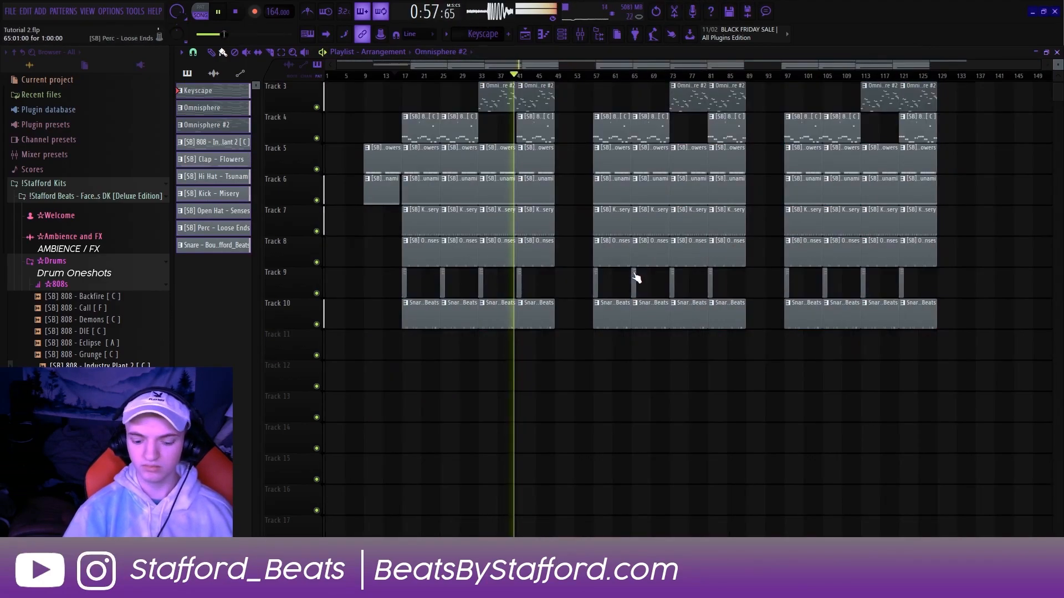
{"action": "scroll", "coordinate": [639, 271], "scroll_direction": "up", "scroll_amount": 2}
{"action": "right_click", "coordinate": [956, 128]}
{"action": "right_click", "coordinate": [956, 98]}
Step: Copy the 808 clip from bars 41–48 into bars 49–56 and trim the end of the hi-hat clip at bars 81–88
{"action": "scroll", "coordinate": [690, 85], "scroll_direction": "up", "scroll_amount": 3}
{"action": "left_click_drag", "start_coordinate": [395, 253], "coordinate": [386, 254]}
{"action": "left_click", "coordinate": [361, 76]}
{"action": "left_click", "coordinate": [365, 192], "text": "ctrl"}
{"action": "key", "text": "ctrl+b"}
{"action": "key", "text": "ctrl+d"}
{"action": "scroll", "coordinate": [750, 254], "scroll_direction": "down", "scroll_amount": 3}
{"action": "left_click_drag", "start_coordinate": [768, 253], "coordinate": [763, 254]}
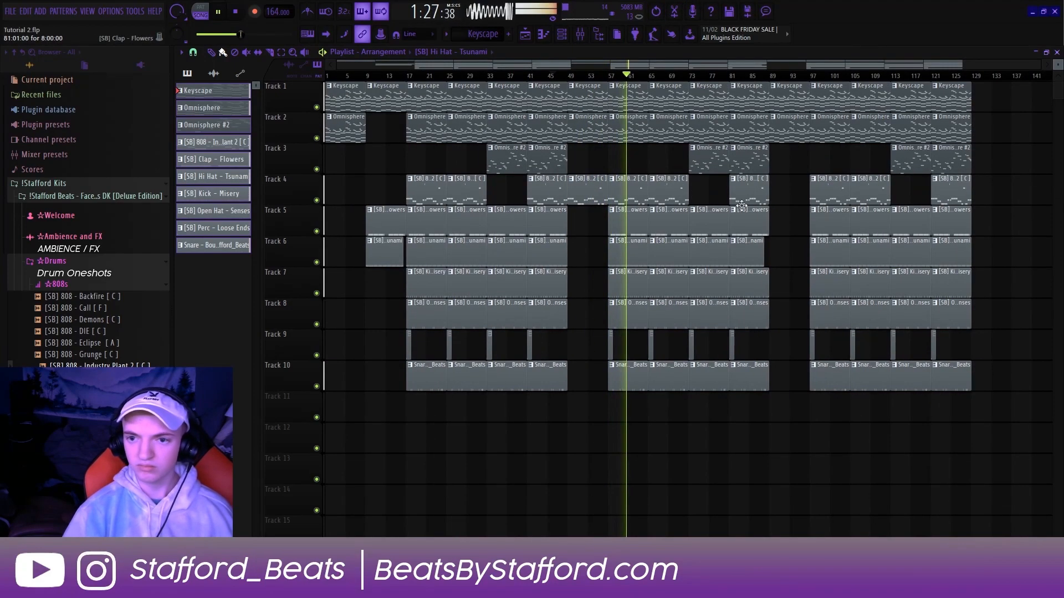
Step: Delete all clips from bar 89 onward and the Track 5–10 clips in bars 73–80, and save the project
{"action": "left_click_drag", "start_coordinate": [770, 83], "coordinate": [979, 416]}
{"action": "key", "text": "Delete"}
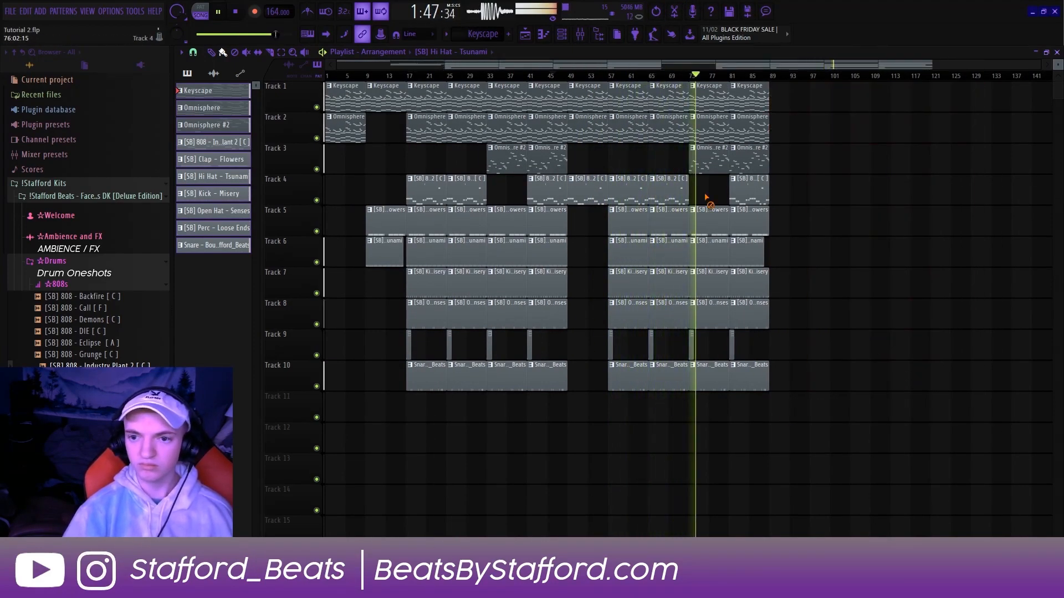
{"action": "left_click_drag", "start_coordinate": [691, 213], "coordinate": [720, 383]}
{"action": "key", "text": "Delete"}
{"action": "left_click", "coordinate": [686, 76]}
{"action": "left_click", "coordinate": [664, 76]}
{"action": "key", "text": "ctrl+s"}
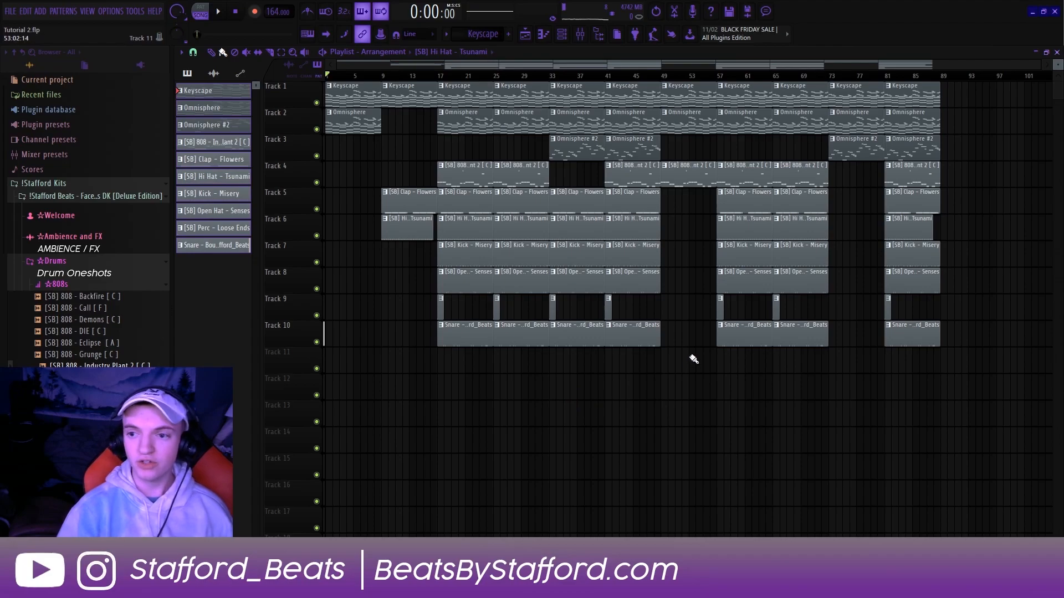
Step: Set the playlist snap to Bar and consolidate the clips in bars 73–88 into one audio clip
{"action": "left_click_drag", "start_coordinate": [814, 66], "coordinate": [859, 135]}
{"action": "right_click", "coordinate": [870, 192]}
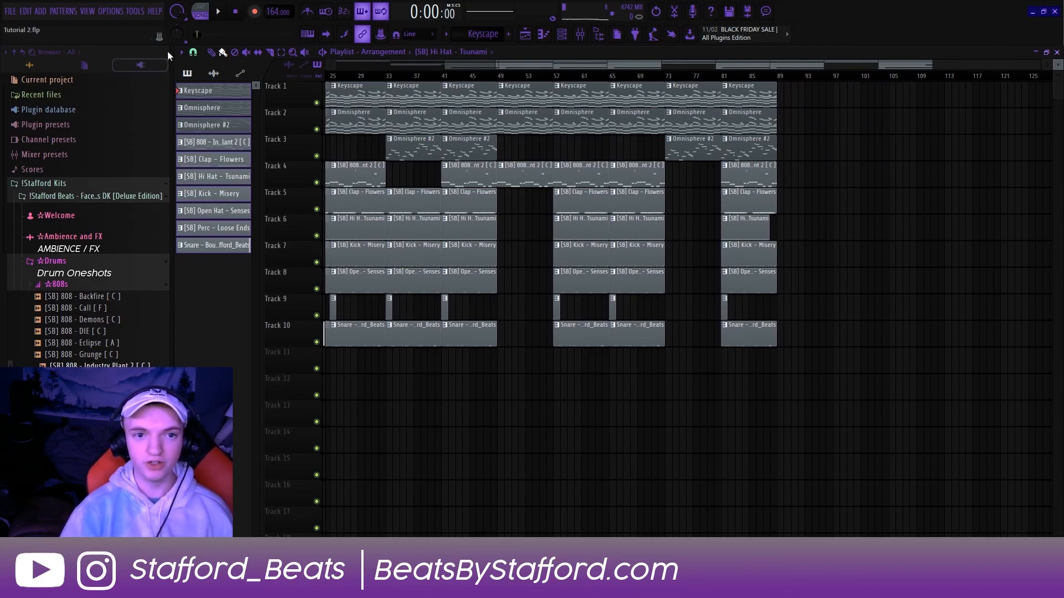
{"action": "left_click", "coordinate": [192, 53]}
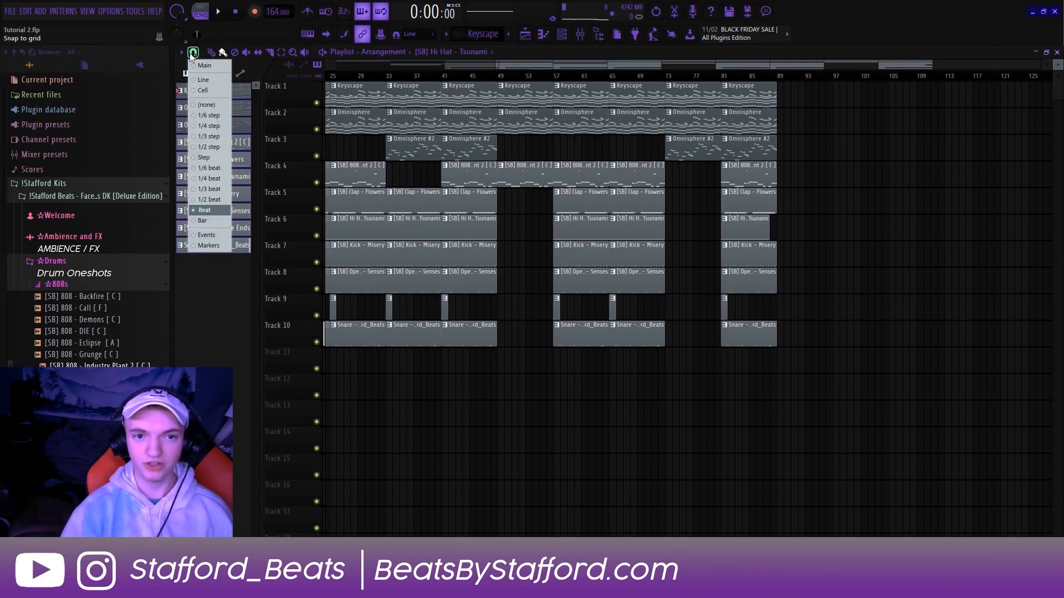
{"action": "left_click", "coordinate": [202, 221]}
{"action": "left_click_drag", "start_coordinate": [667, 76], "coordinate": [754, 95]}
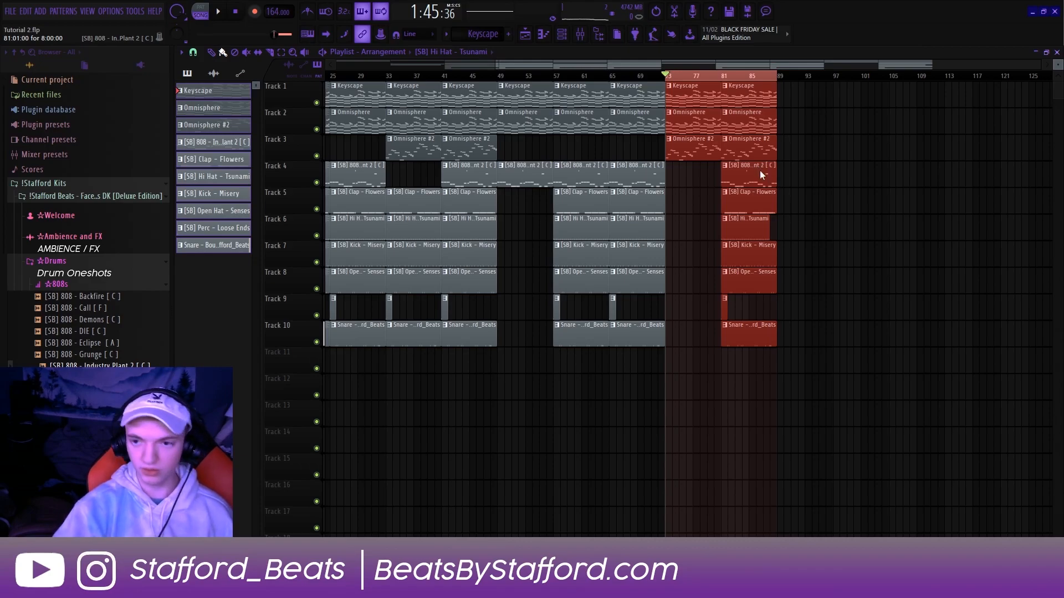
{"action": "key", "text": "ctrl+alt+c"}
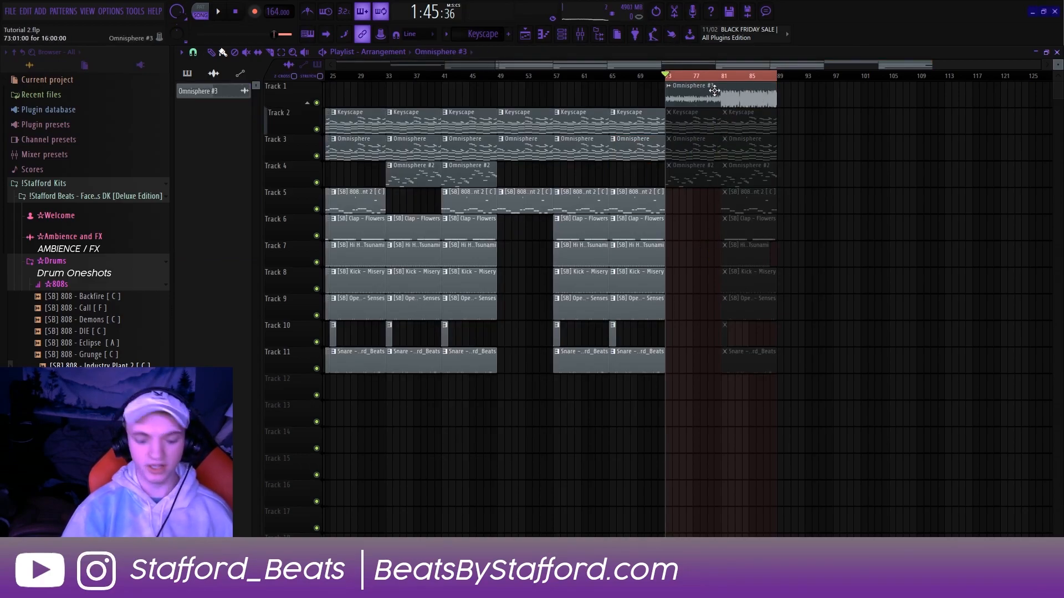
Step: Stretch the consolidated Omnisphere #3 audio clip on Track 1 so it ends at bar 97
{"action": "left_click", "coordinate": [715, 91]}
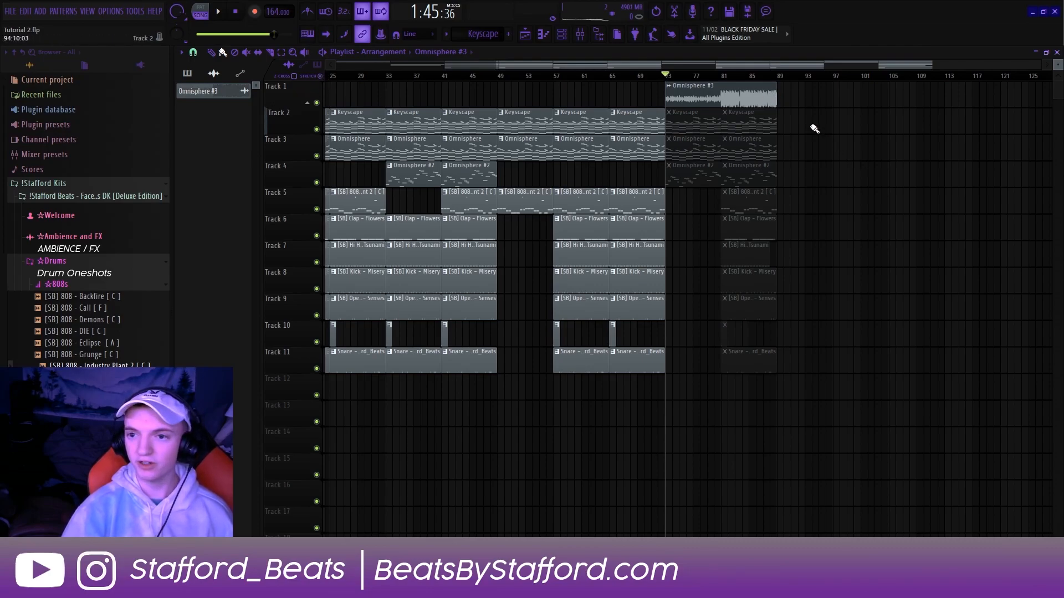
{"action": "left_click", "coordinate": [743, 100]}
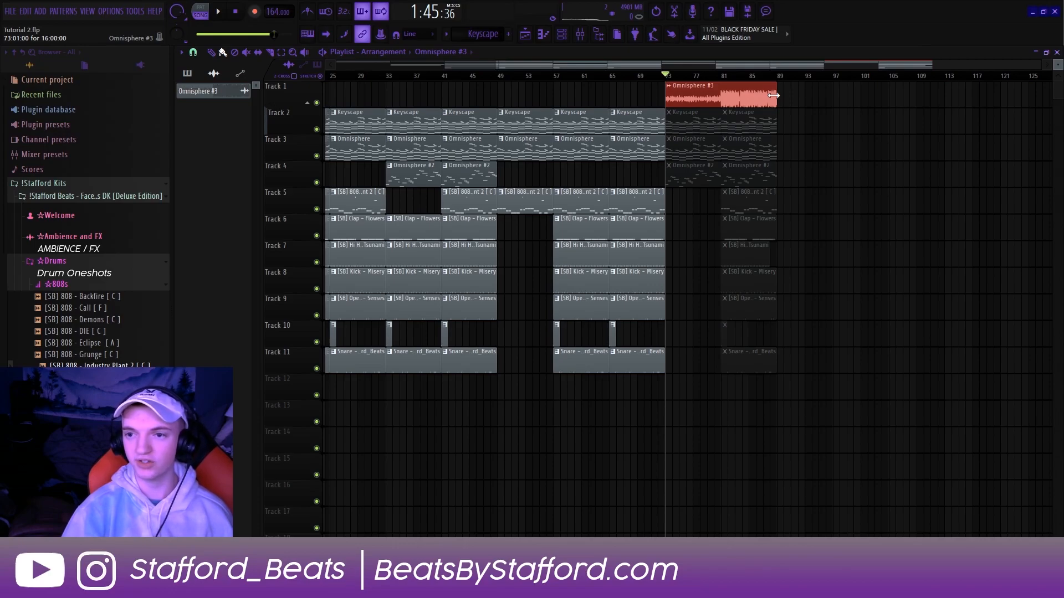
{"action": "left_click_drag", "start_coordinate": [774, 96], "coordinate": [832, 98]}
Step: Lower the Omnisphere #3 clip's time-stretching pitch with the Auto mode and add a long fade-out
{"action": "double_click", "coordinate": [796, 102]}
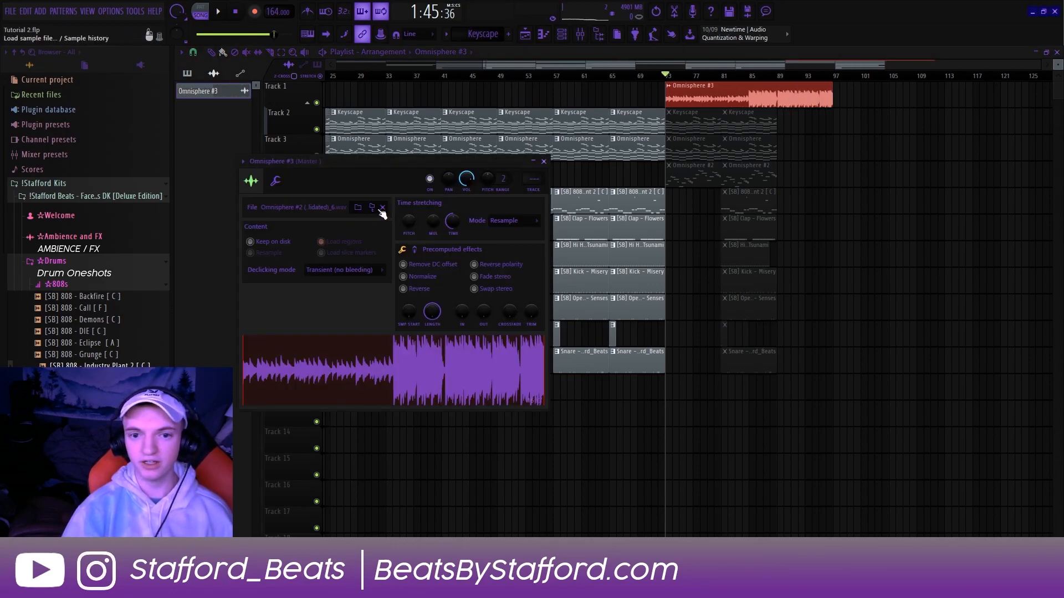
{"action": "left_click_drag", "start_coordinate": [413, 220], "coordinate": [414, 238]}
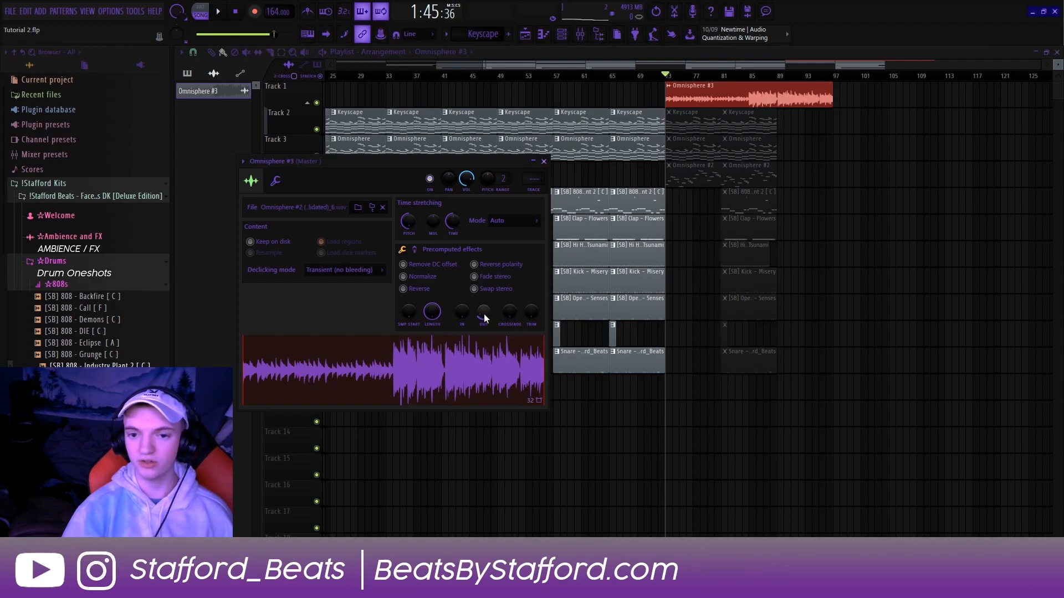
{"action": "left_click_drag", "start_coordinate": [484, 313], "coordinate": [485, 317]}
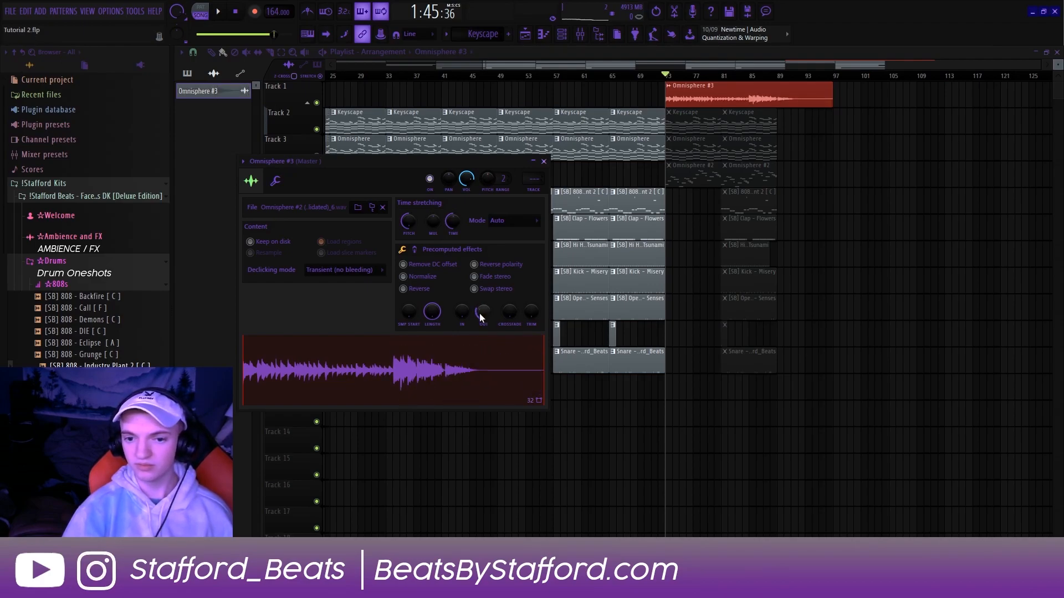
Step: Play the arrangement from bar 69 to hear how the drums lead into the slowed outro
{"action": "left_click", "coordinate": [641, 77]}
{"action": "key", "text": "space"}
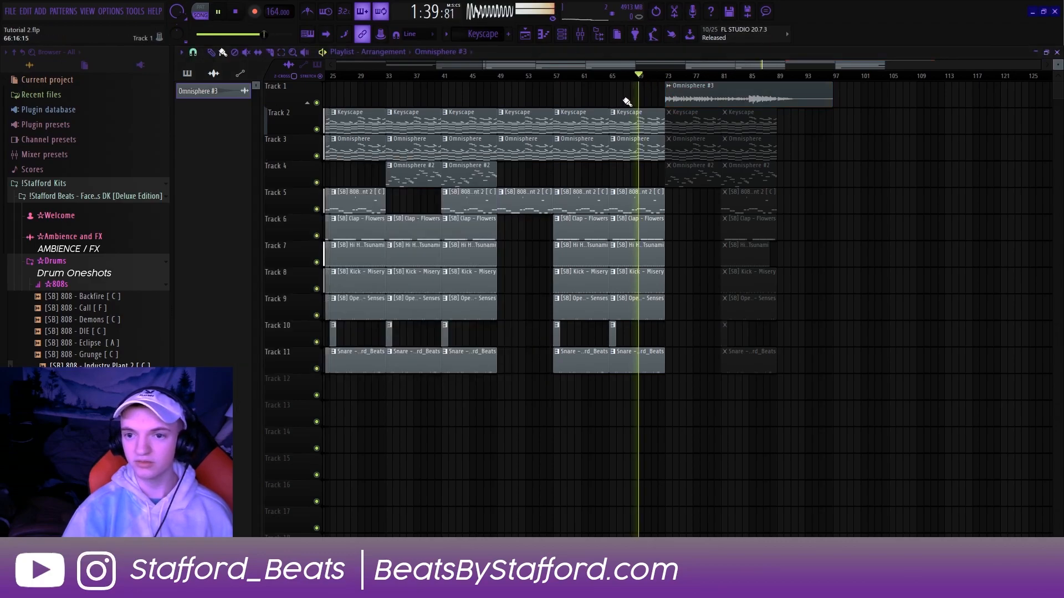
{"action": "scroll", "coordinate": [669, 82], "scroll_direction": "up", "scroll_amount": 3}
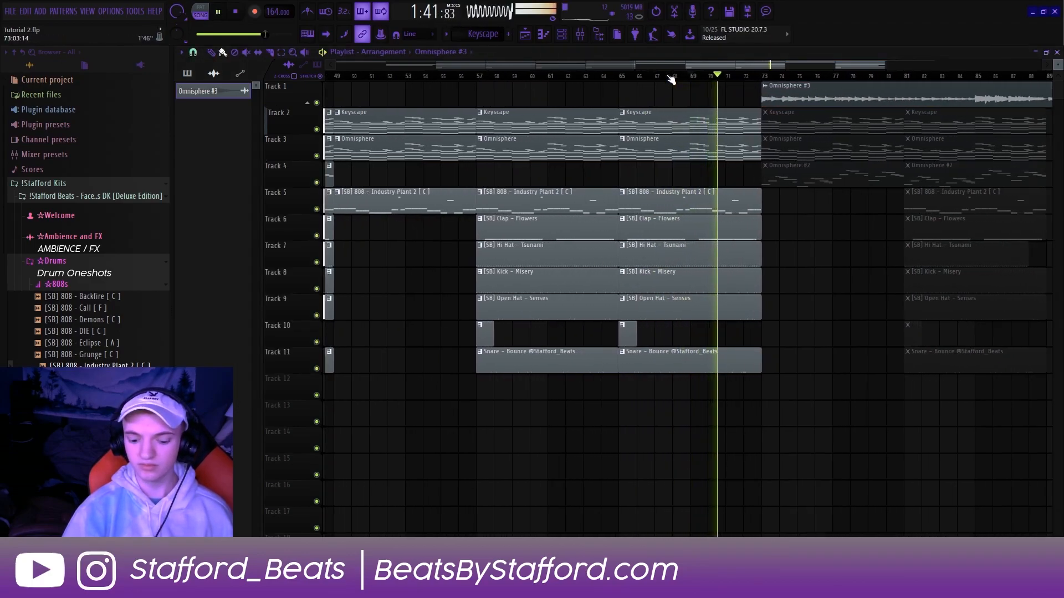
Step: Place the [SB] Riser - Bipolar transition sample on Track 12 from bar 72 to bar 74 and slice it at bar 73
{"action": "left_click", "coordinate": [56, 285]}
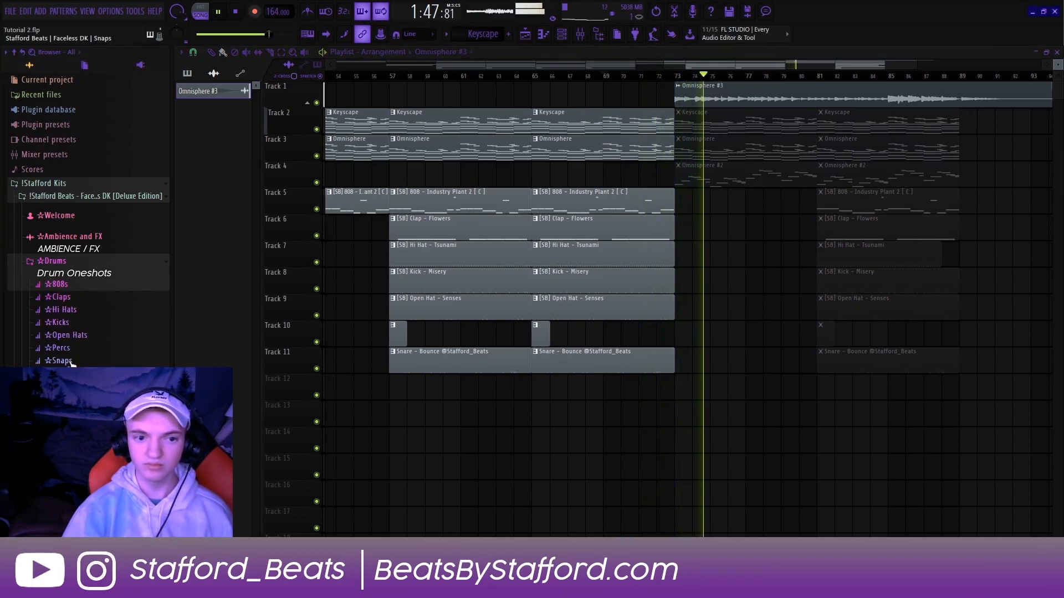
{"action": "left_click", "coordinate": [66, 335]}
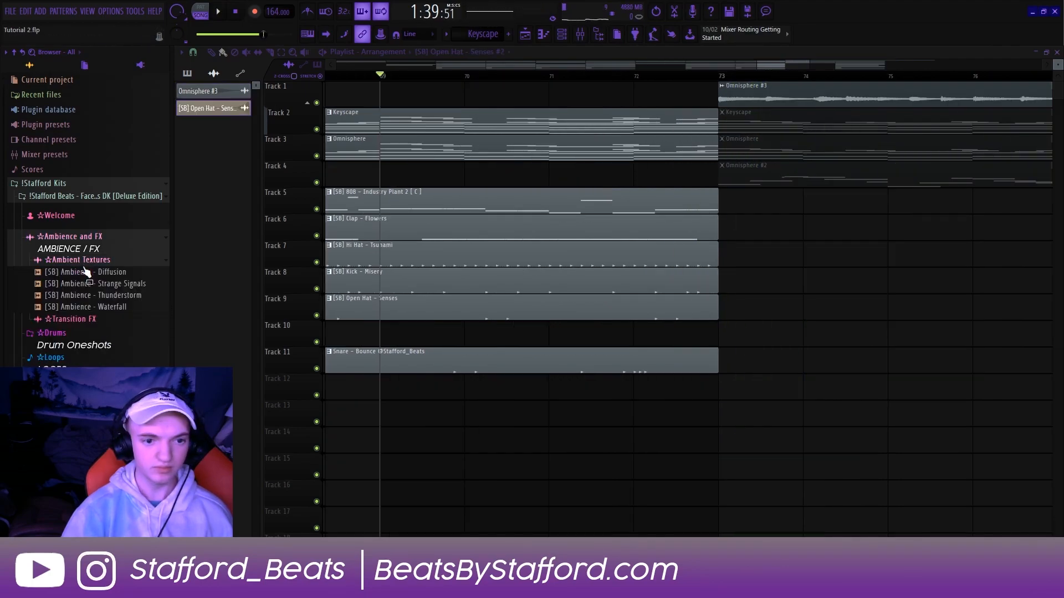
{"action": "left_click", "coordinate": [83, 272]}
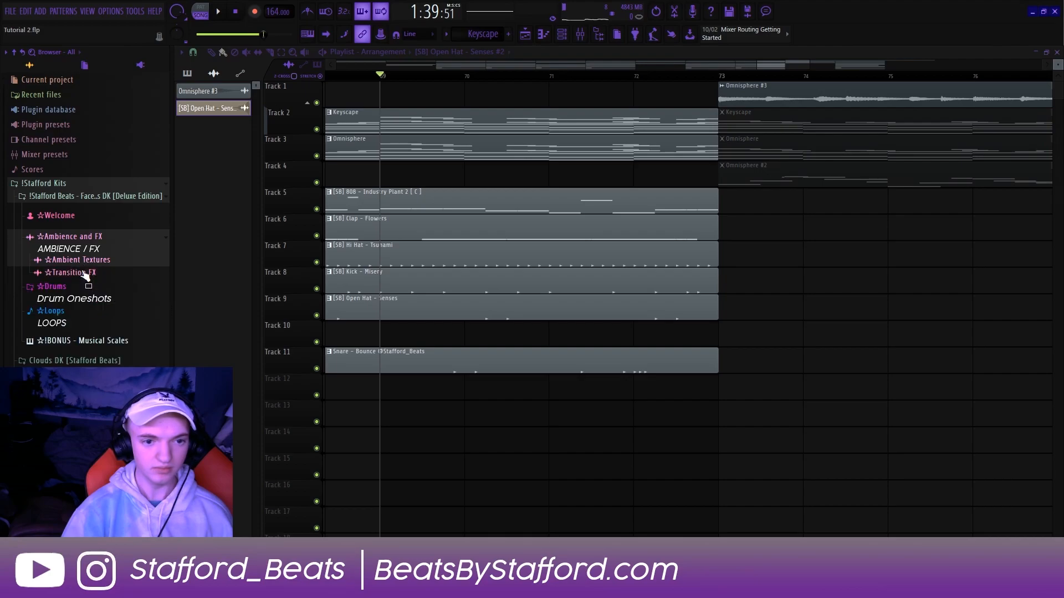
{"action": "mouse_move", "coordinate": [85, 319]}
{"action": "left_mouse_down"}
{"action": "mouse_move", "coordinate": [570, 410]}
{"action": "mouse_move", "coordinate": [749, 392]}
{"action": "mouse_move", "coordinate": [746, 423]}
{"action": "left_mouse_up"}
{"action": "double_click", "coordinate": [734, 393]}
{"action": "right_click", "coordinate": [747, 423]}
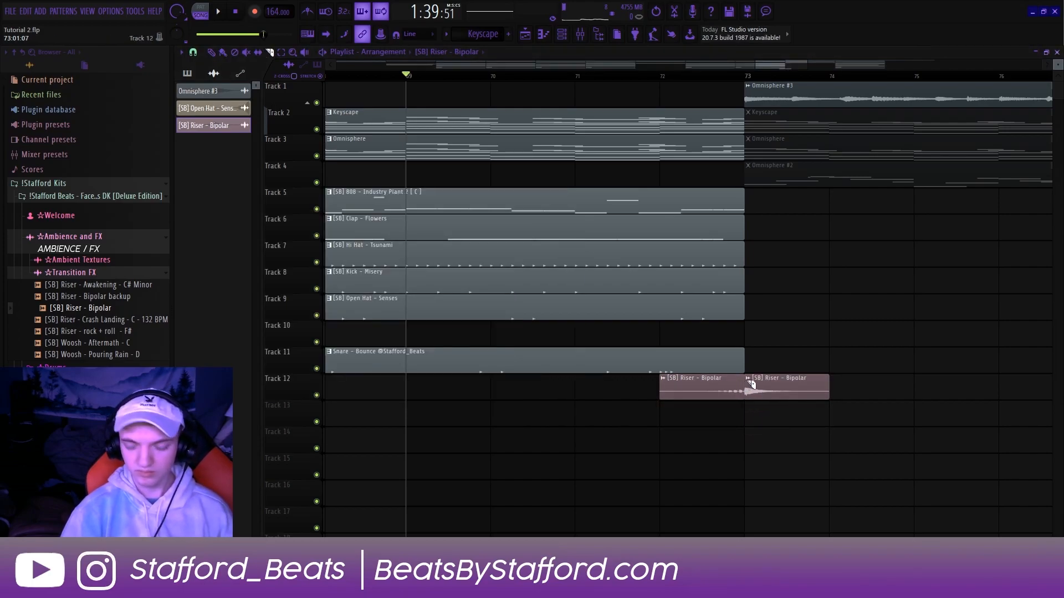
Step: Audition the riser's first half by itself, set its channel volume to about 81%, and keep the second half starting at bar 73
{"action": "key", "text": "space"}
{"action": "left_click_drag", "start_coordinate": [774, 389], "coordinate": [860, 386]}
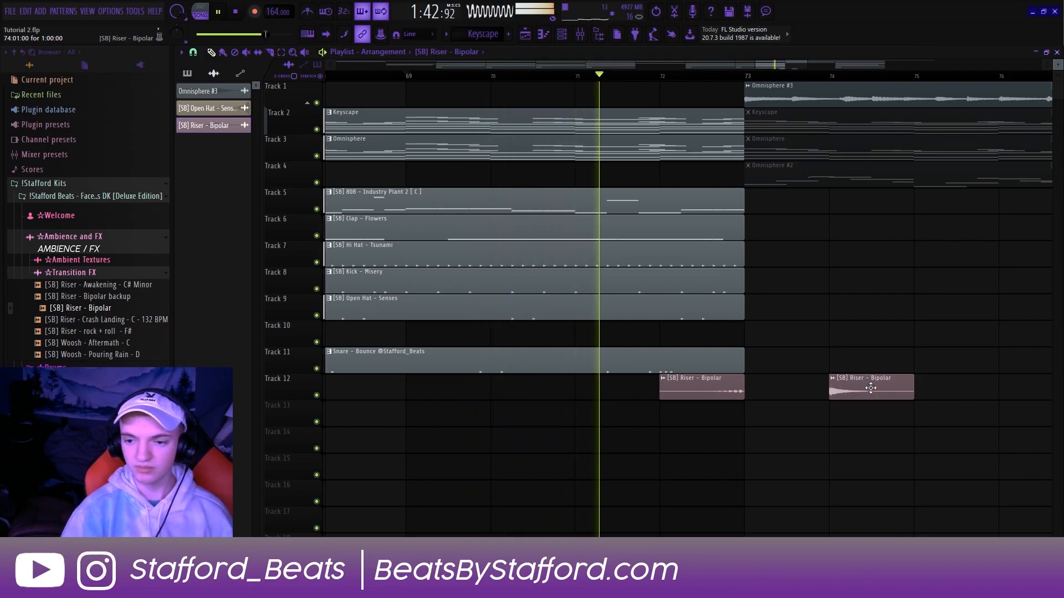
{"action": "double_click", "coordinate": [708, 398]}
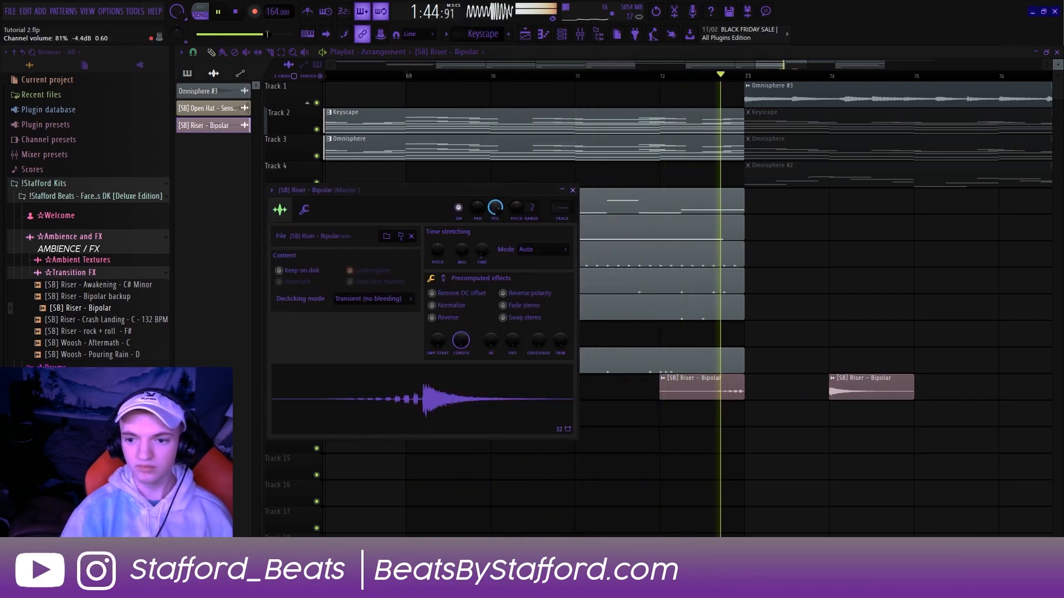
{"action": "key", "text": "Escape"}
{"action": "key", "text": "space"}
{"action": "left_click_drag", "start_coordinate": [862, 390], "coordinate": [779, 390]}
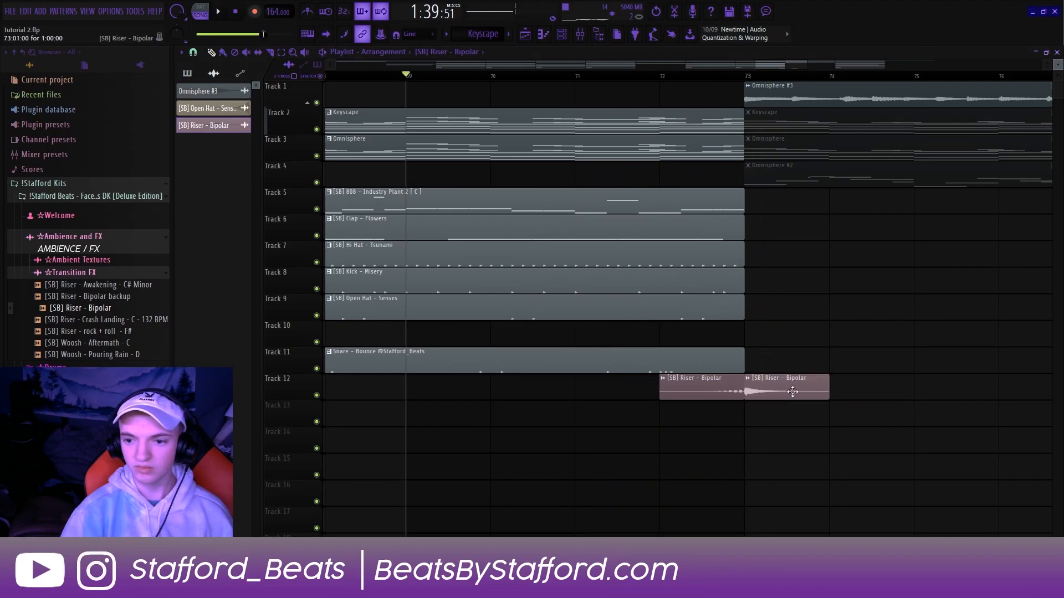
Step: Audition the riser half starting at bar 73, make it unique, and lower its time-stretching pitch
{"action": "left_click", "coordinate": [748, 381]}
{"action": "left_click", "coordinate": [750, 77]}
{"action": "key", "text": "space"}
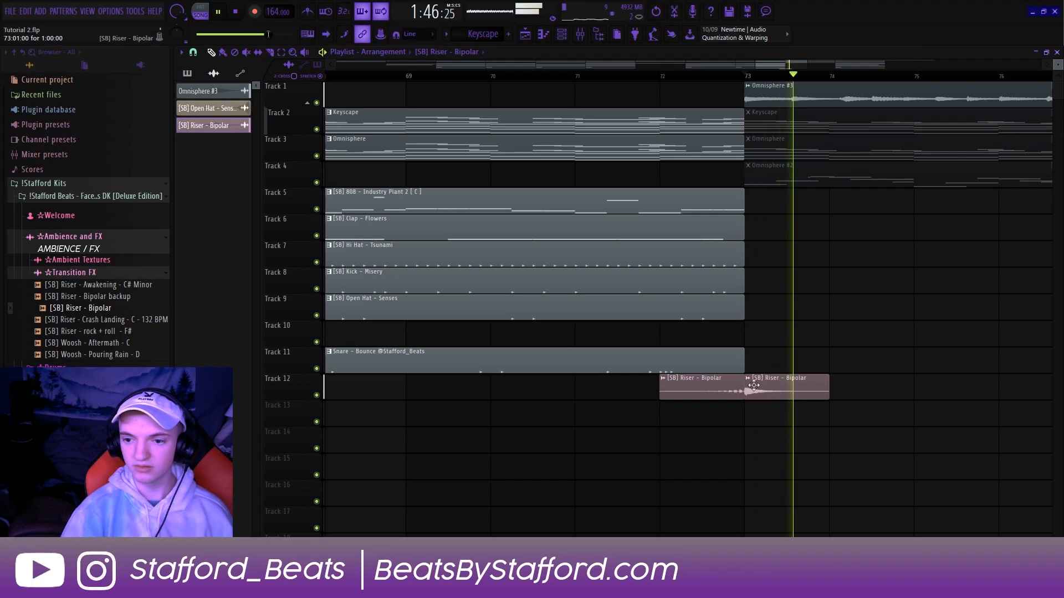
{"action": "key", "text": "space"}
{"action": "left_click", "coordinate": [749, 382]}
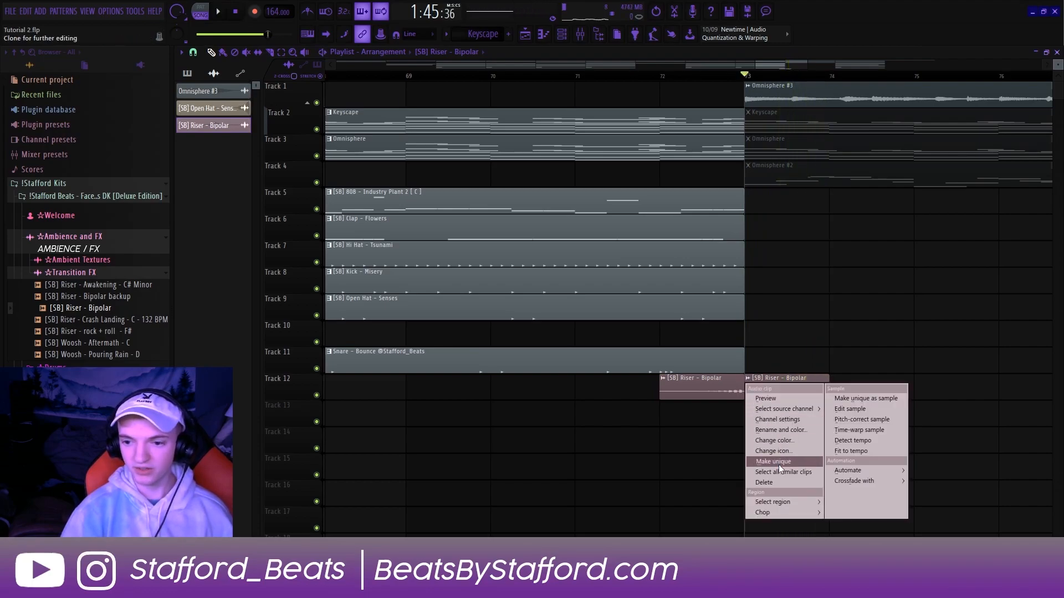
{"action": "left_click", "coordinate": [779, 464]}
{"action": "double_click", "coordinate": [780, 394]}
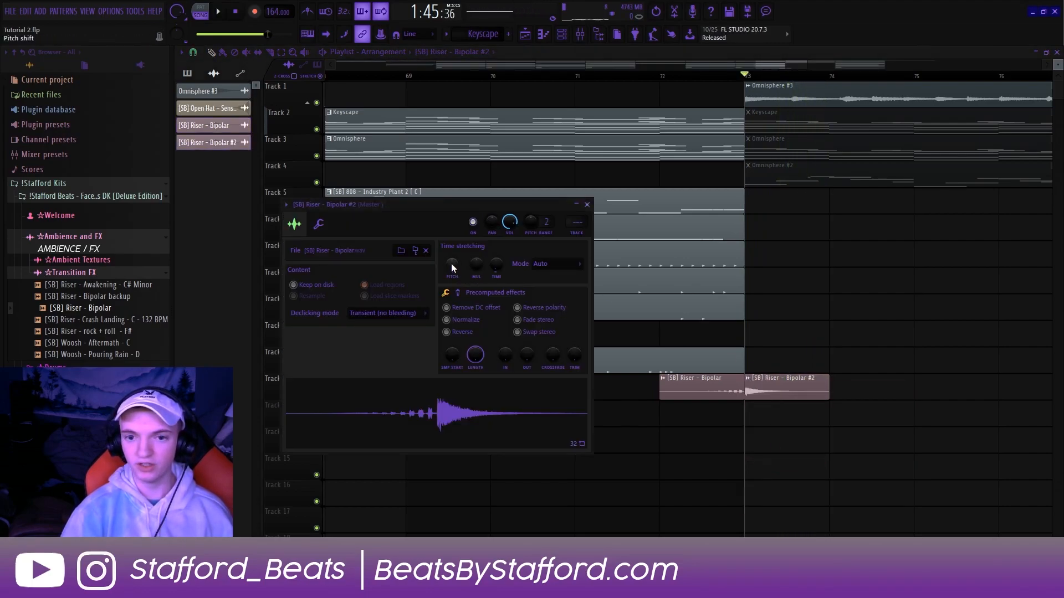
{"action": "left_click", "coordinate": [586, 204]}
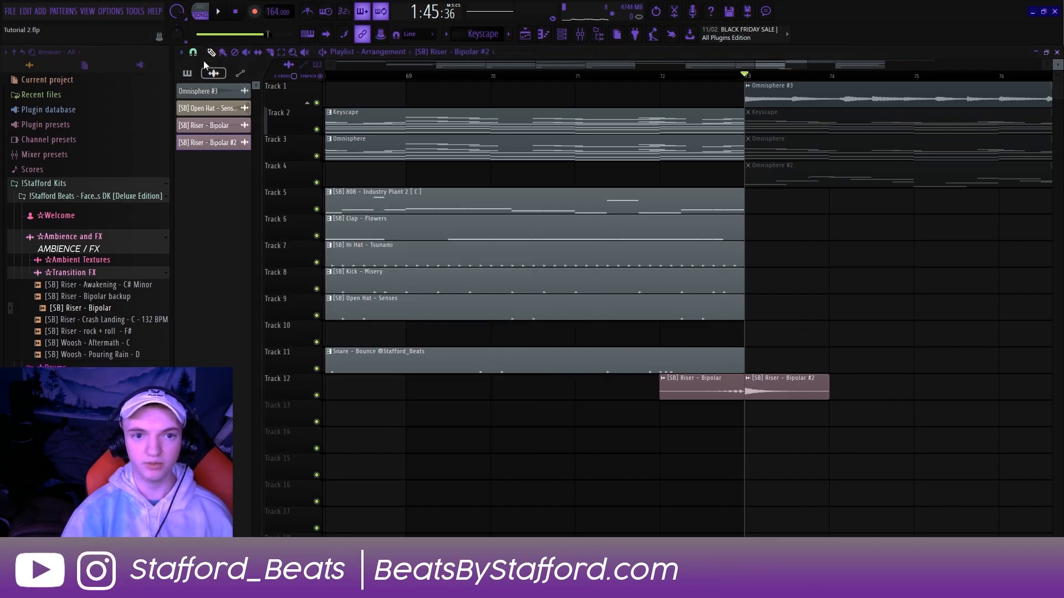
Step: Change the playlist snap to a finer setting and extend the [SB] Riser - Bipolar #2 clip to one and a half bars
{"action": "left_click", "coordinate": [194, 52]}
{"action": "left_click", "coordinate": [205, 220]}
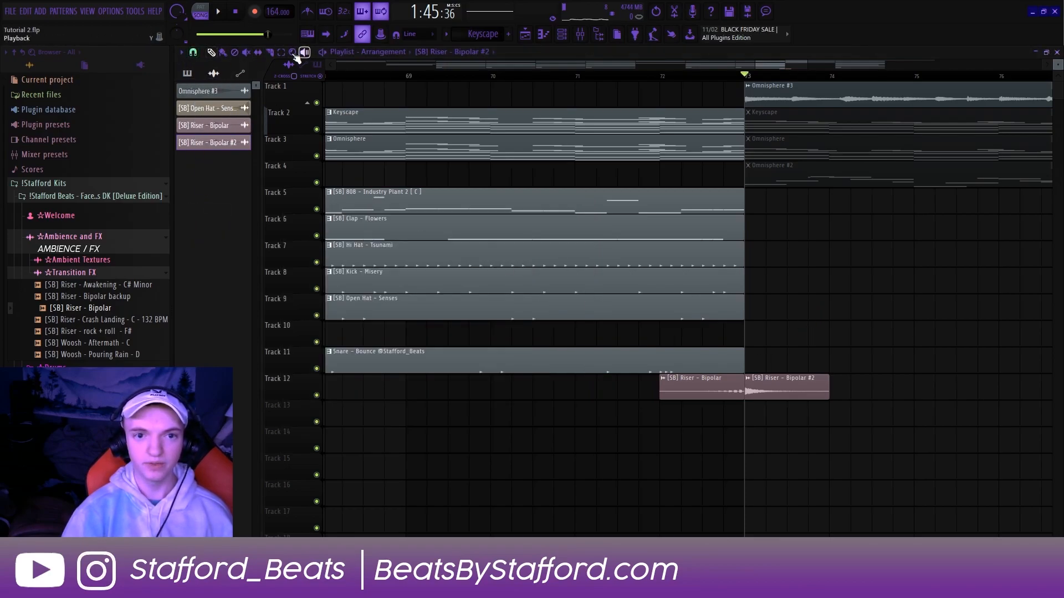
{"action": "left_click_drag", "start_coordinate": [829, 393], "coordinate": [868, 395]}
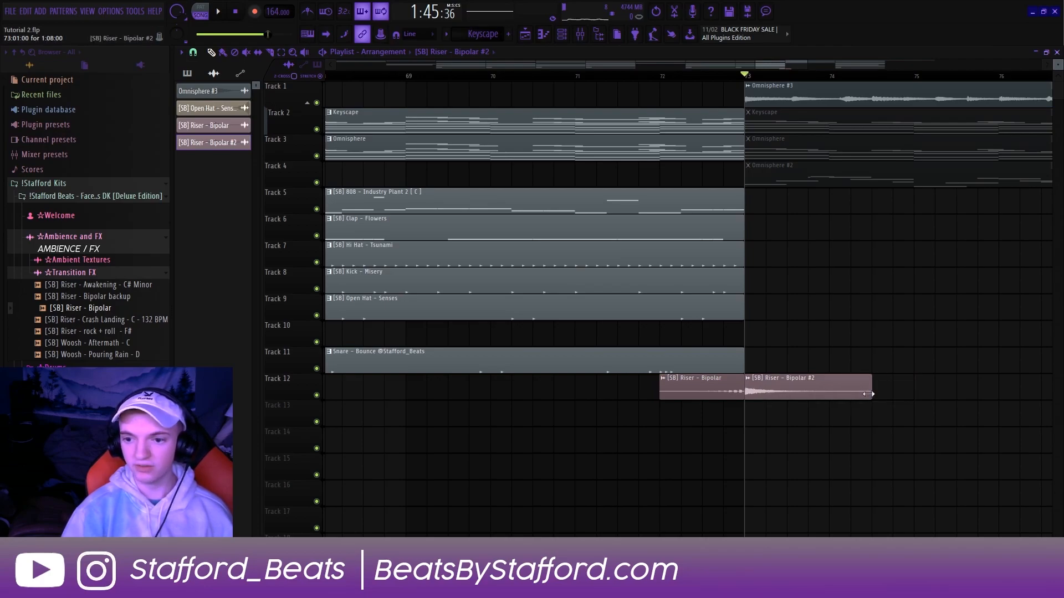
Step: Play the transition into bar 73 and lower the channel volume of [SB] Riser - Bipolar #2
{"action": "double_click", "coordinate": [774, 389]}
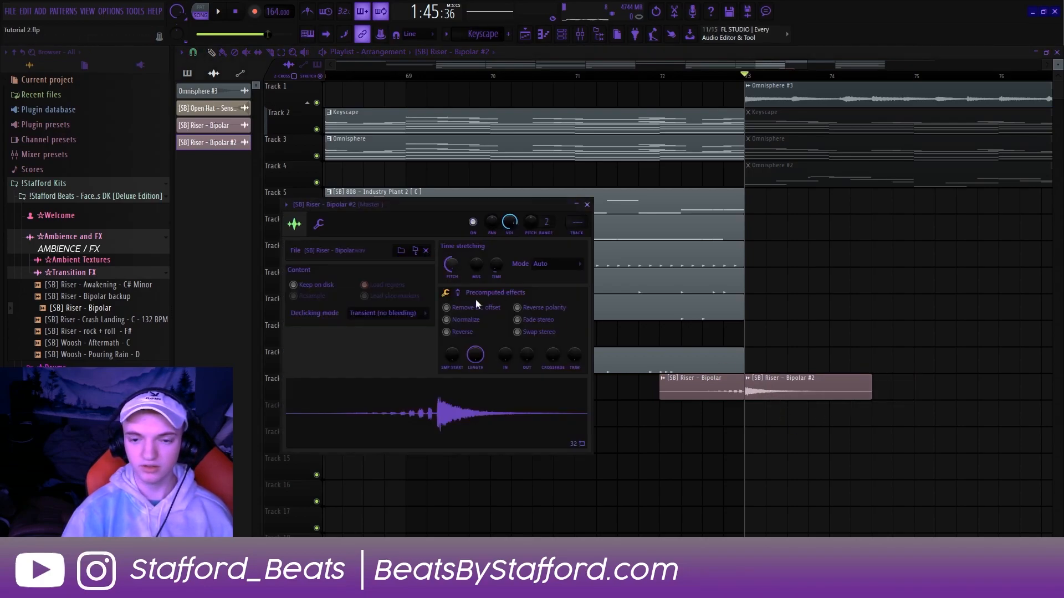
{"action": "key", "text": "space"}
{"action": "key", "text": "Escape"}
{"action": "key", "text": "space"}
{"action": "double_click", "coordinate": [787, 390]}
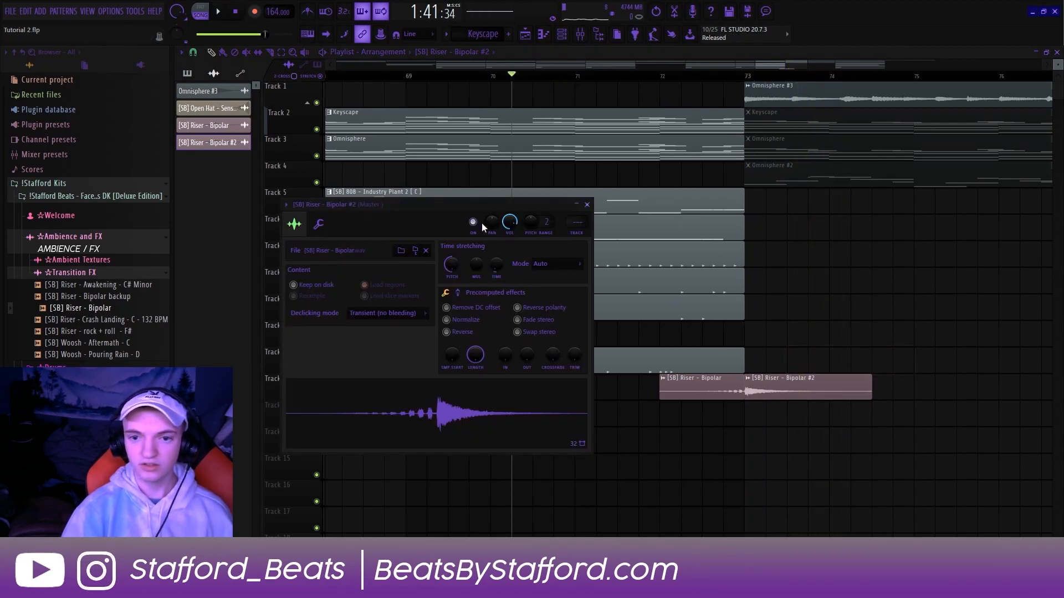
{"action": "key", "text": "space"}
{"action": "key", "text": "Escape"}
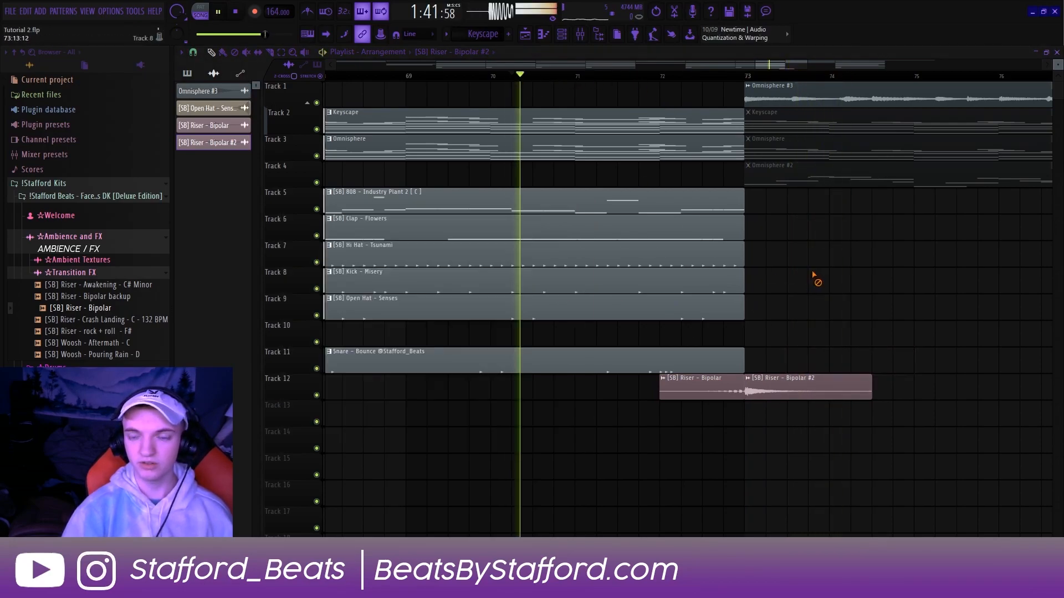
{"action": "double_click", "coordinate": [804, 390]}
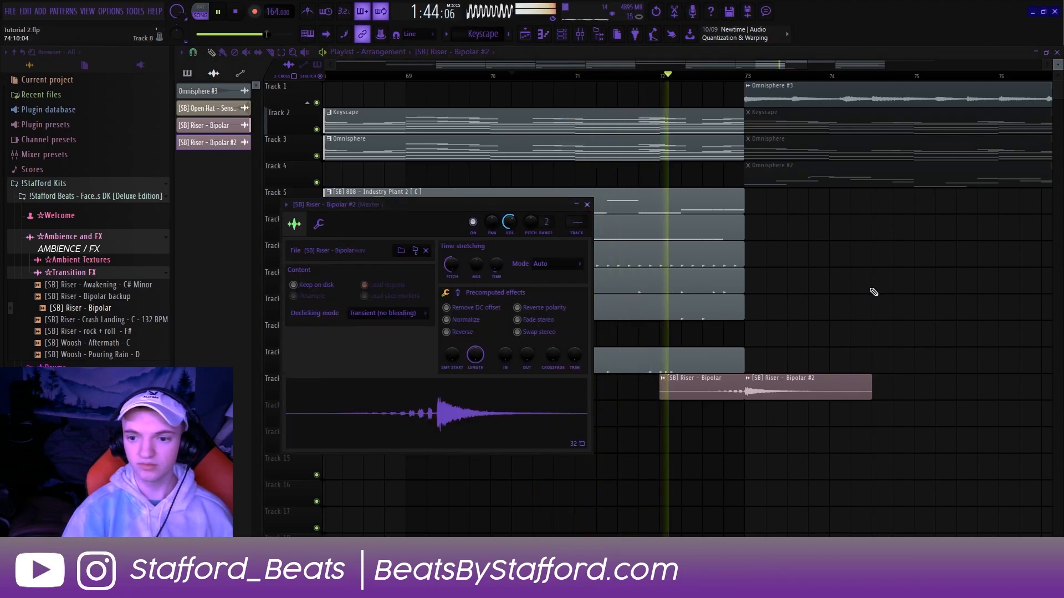
{"action": "key", "text": "Escape"}
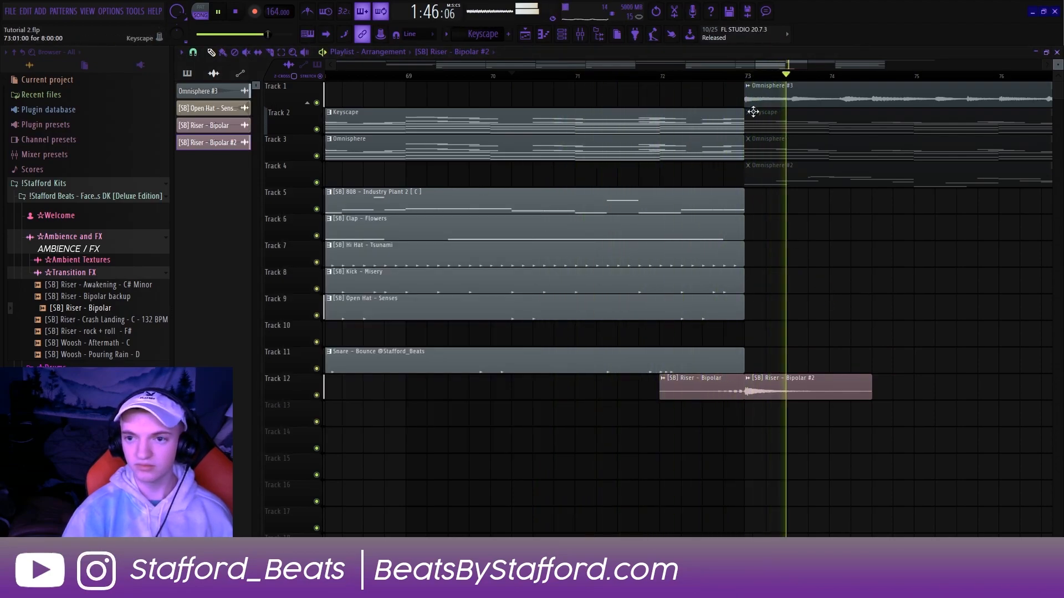
Step: Listen through the slowed outro with the whole arrangement in view, and save the project
{"action": "scroll", "coordinate": [760, 77], "scroll_direction": "down", "scroll_amount": 4}
{"action": "scroll", "coordinate": [760, 77], "scroll_direction": "down", "scroll_amount": 5}
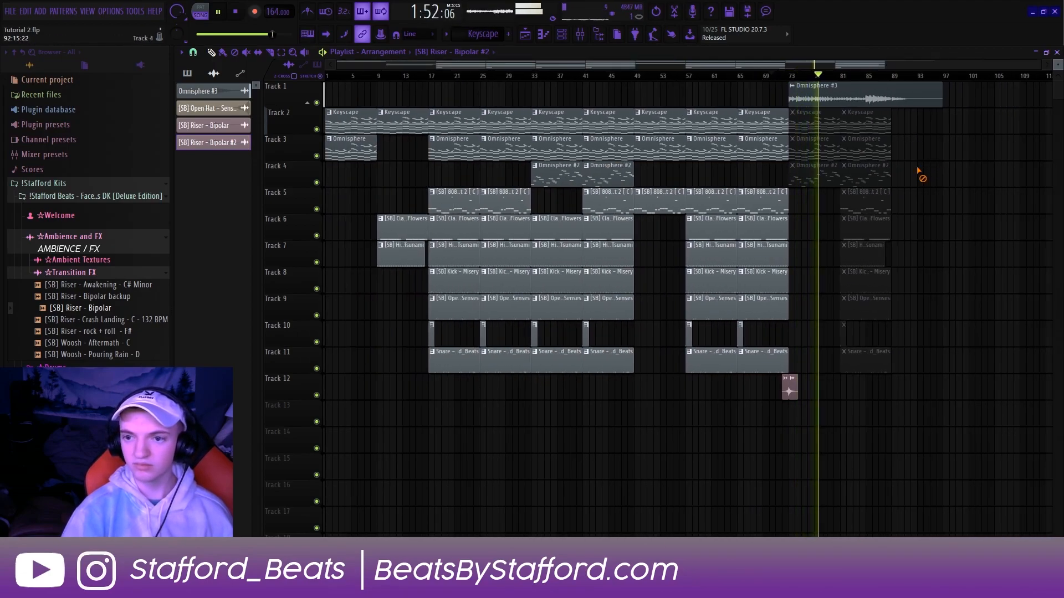
{"action": "scroll", "coordinate": [921, 172], "scroll_direction": "down", "scroll_amount": 1}
{"action": "scroll", "coordinate": [921, 172], "scroll_direction": "up", "scroll_amount": 1}
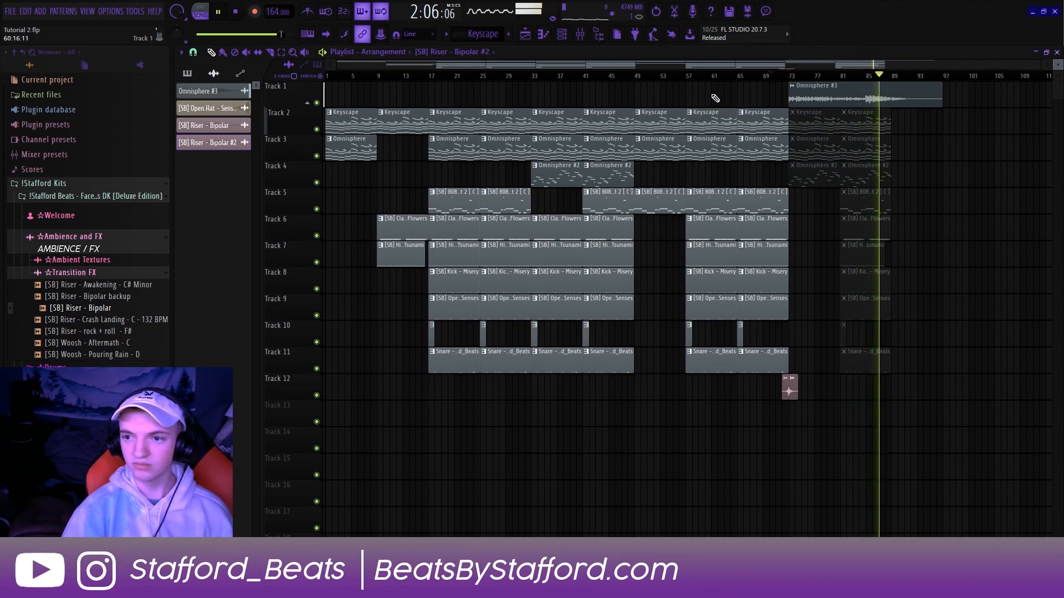
{"action": "key", "text": "space"}
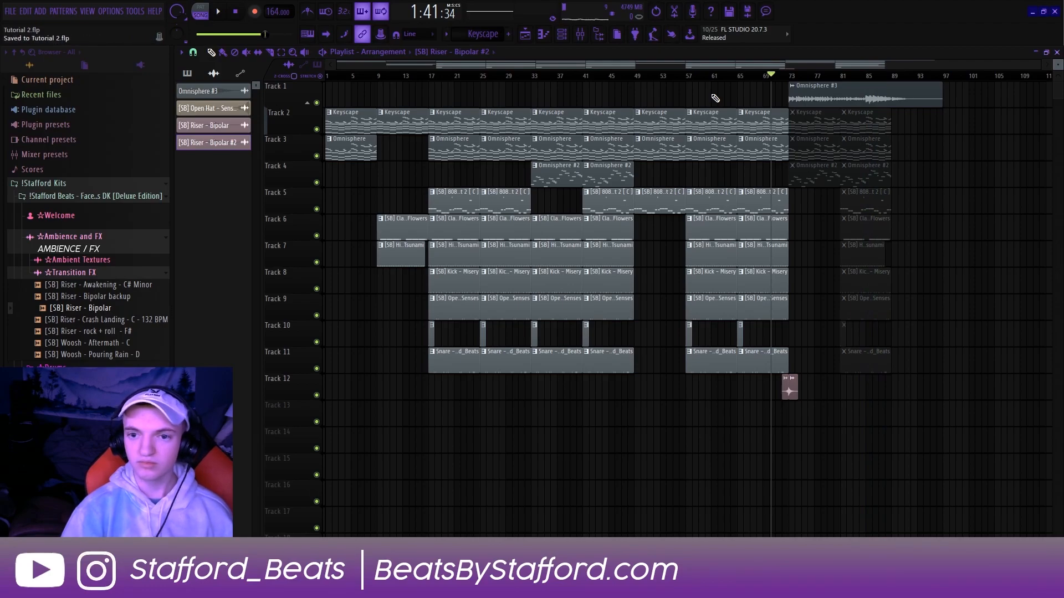
Step: Play the finished arrangement from the beginning
{"action": "key", "text": "Home"}
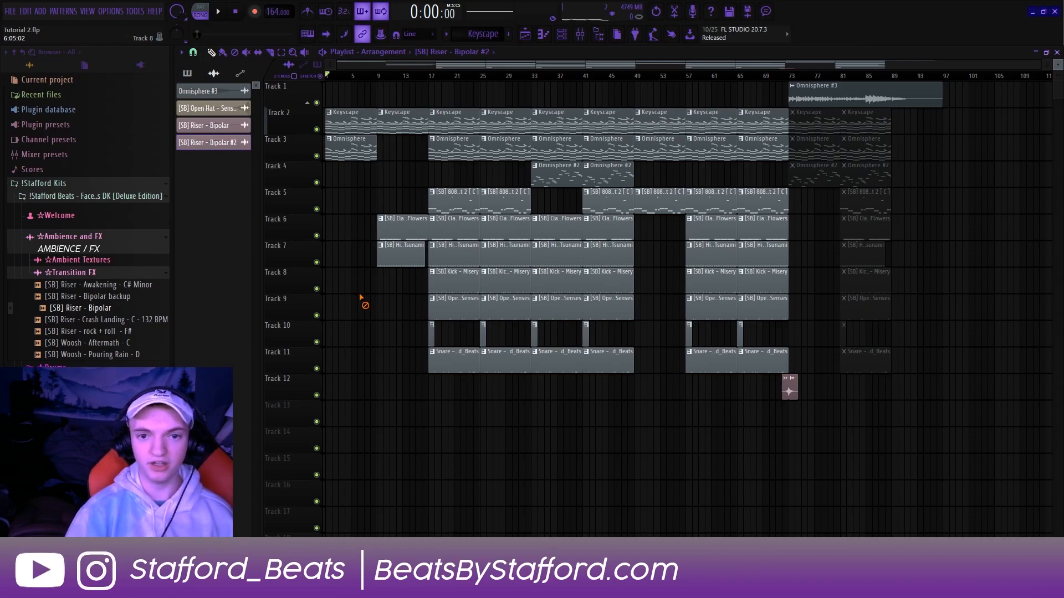
{"action": "key", "text": "space"}
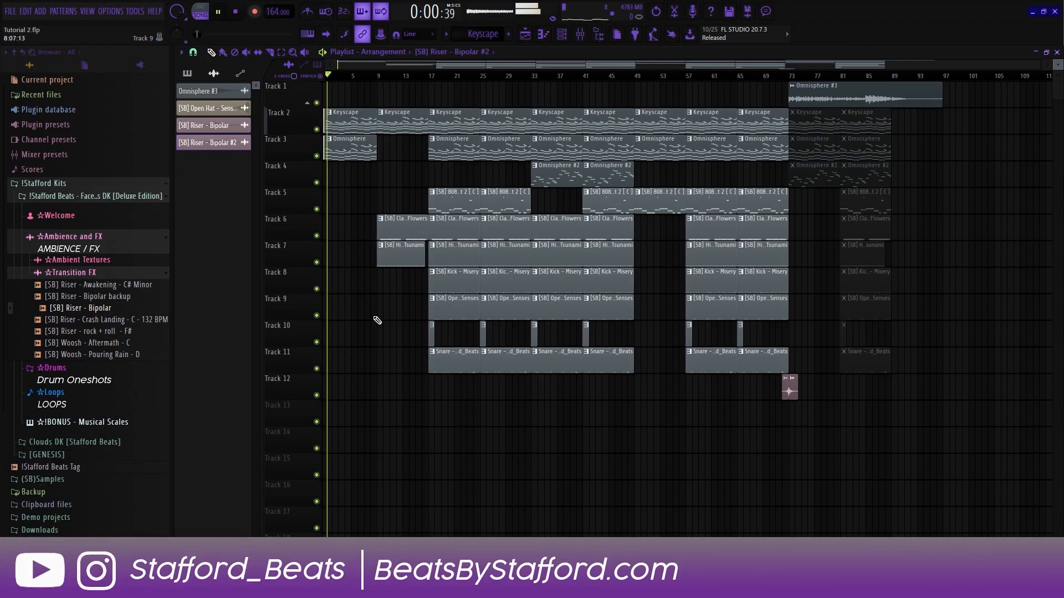